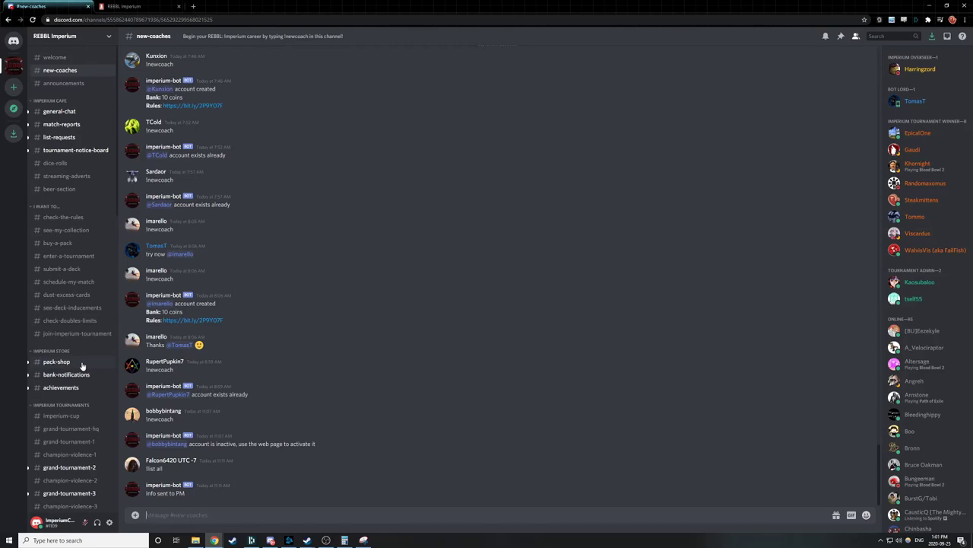
Step: Register a new coach account by posting the command !newcoach in the new-coaches channel
scroll(82, 366, down, 1)
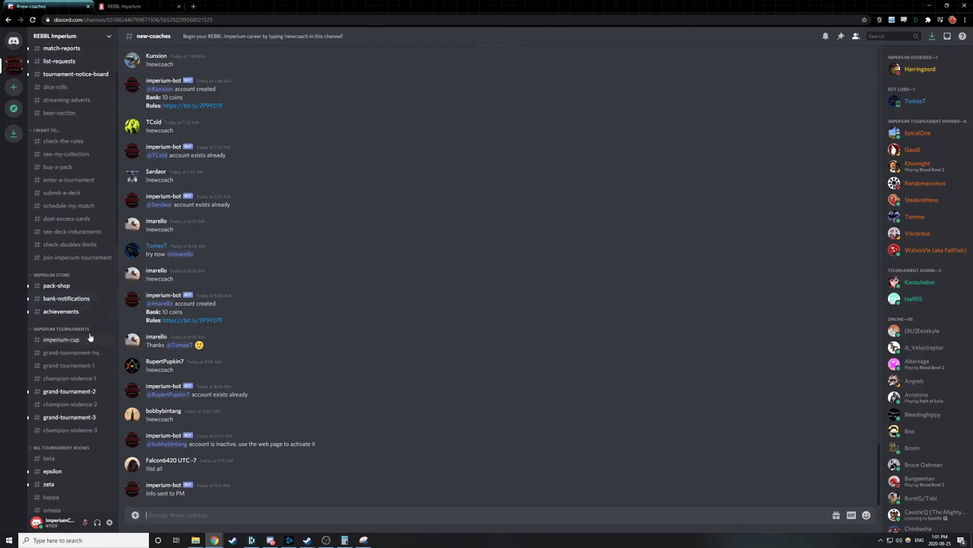
scroll(88, 333, up, 1)
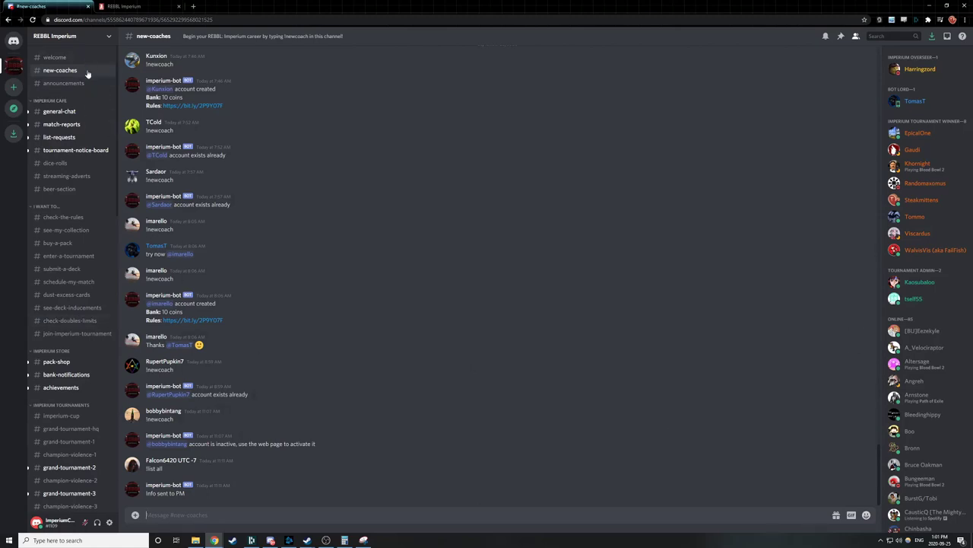
click(298, 512)
text(!newcoach)
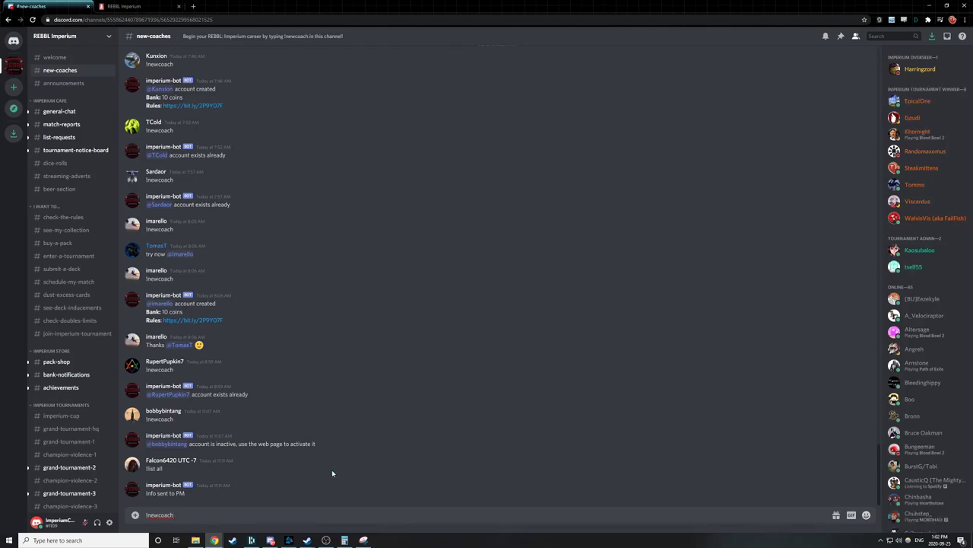
key(Return)
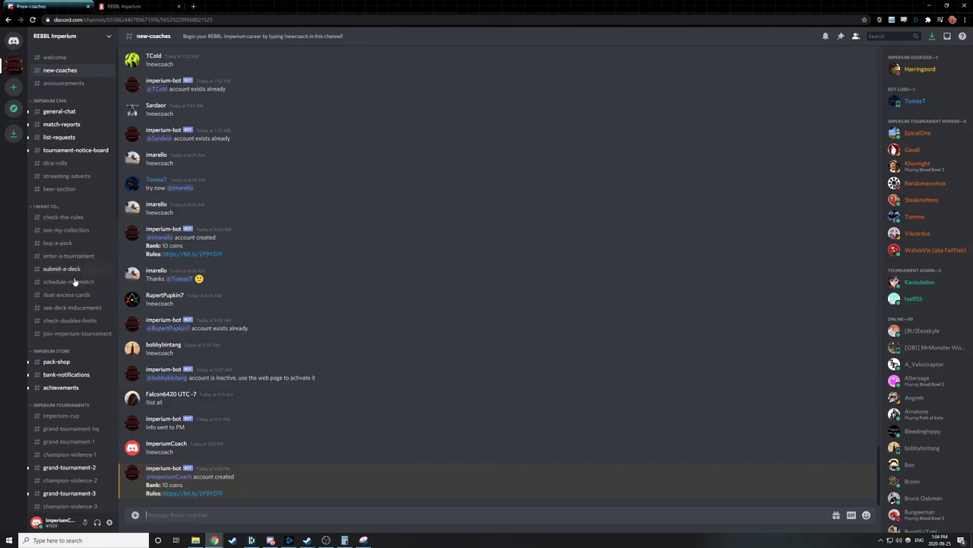
Step: Buy a booster budget pack by posting !genpack booster in the pack-shop channel
click(56, 362)
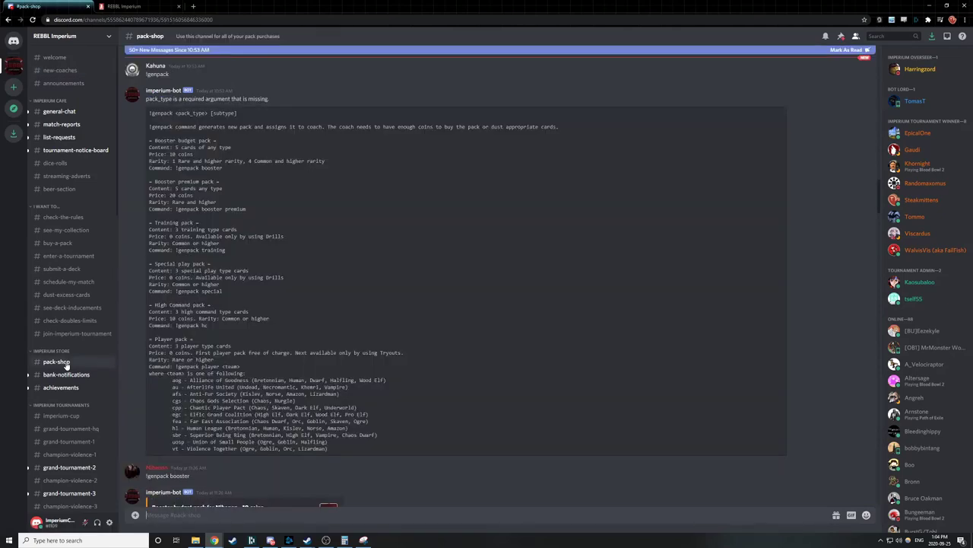
scroll(495, 375, down, 10)
scroll(495, 415, down, 15)
scroll(489, 402, down, 10)
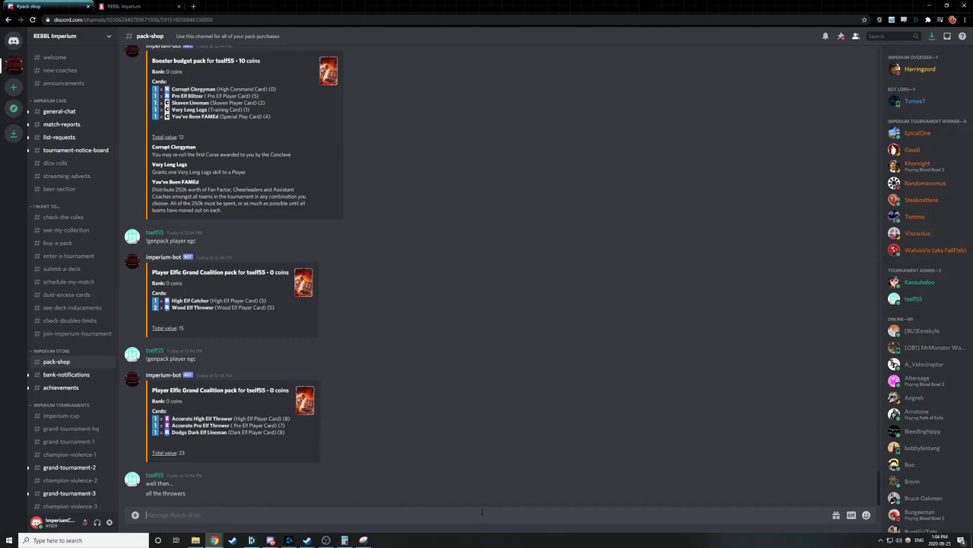
text(!genpack booster)
scroll(510, 395, up, 1)
scroll(510, 396, down, 1)
key(Return)
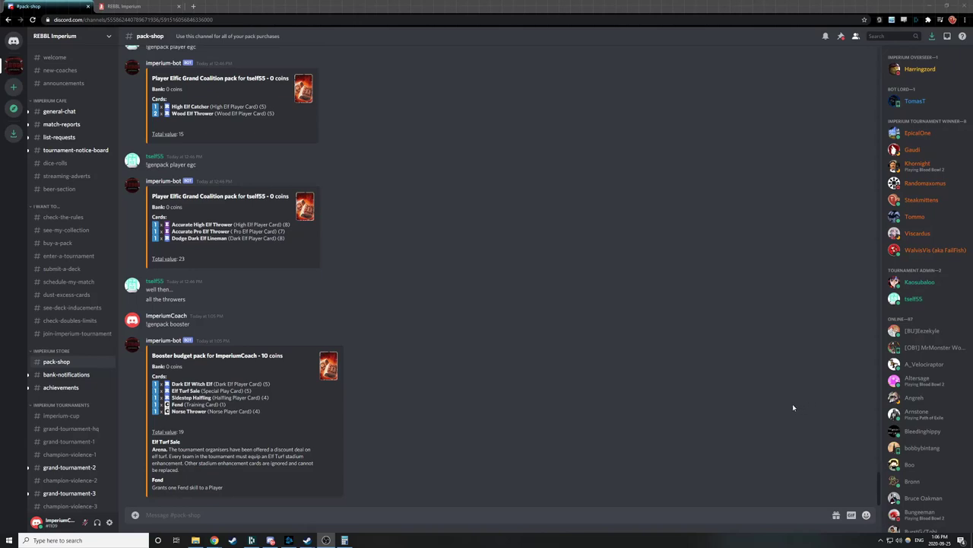
Step: Claim the first free Chaotic Player Pact pack by posting !genpack player cpp in the pack-shop channel
click(512, 517)
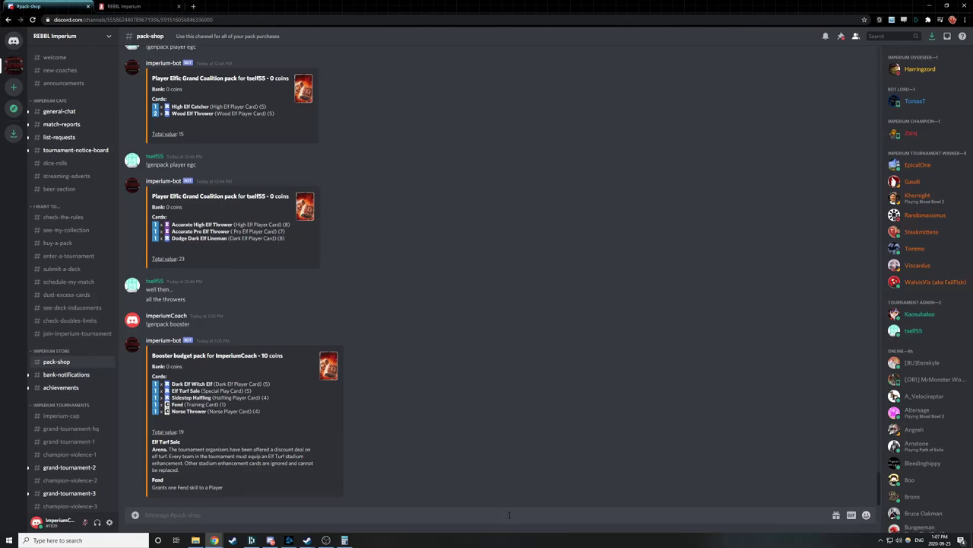
text(!genpack pl)
text(ayer)
text( co)
key(Return)
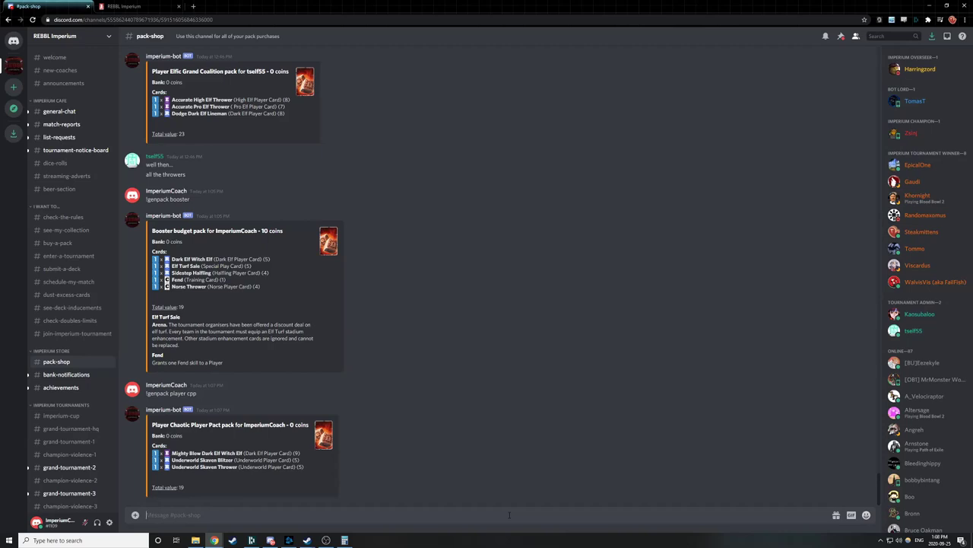
Step: Generate a second free Chaotic Player Pact pack with the command !genpack player cpp
text(!genpack plu)
text(yer cpp)
key(Return)
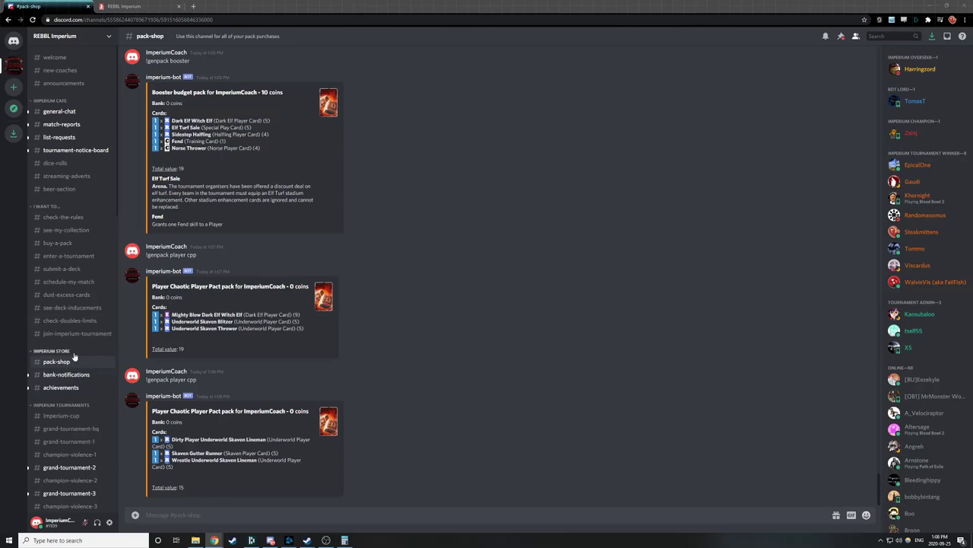
Step: Request the card collection by posting !list in the list-requests channel and open the imperium-bot's direct message
click(61, 137)
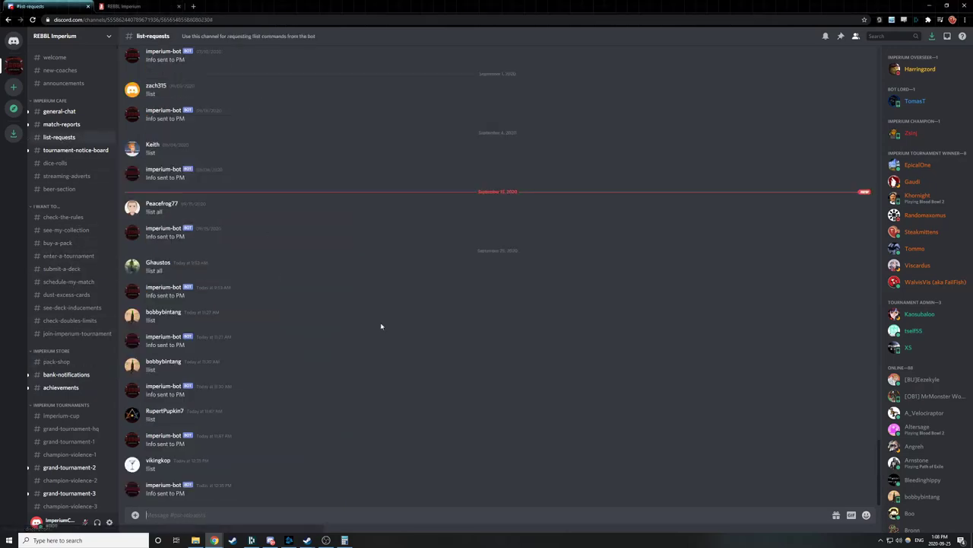
text(!list)
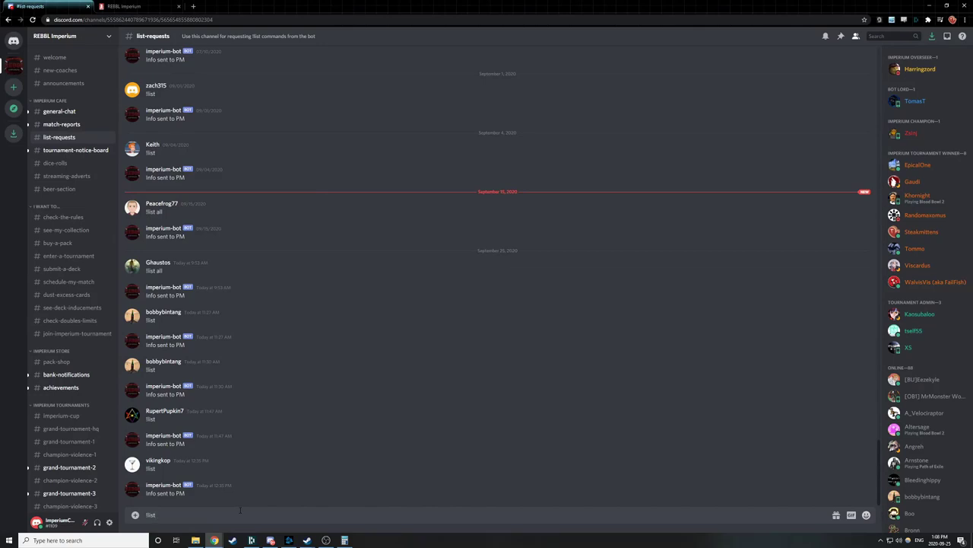
key(Return)
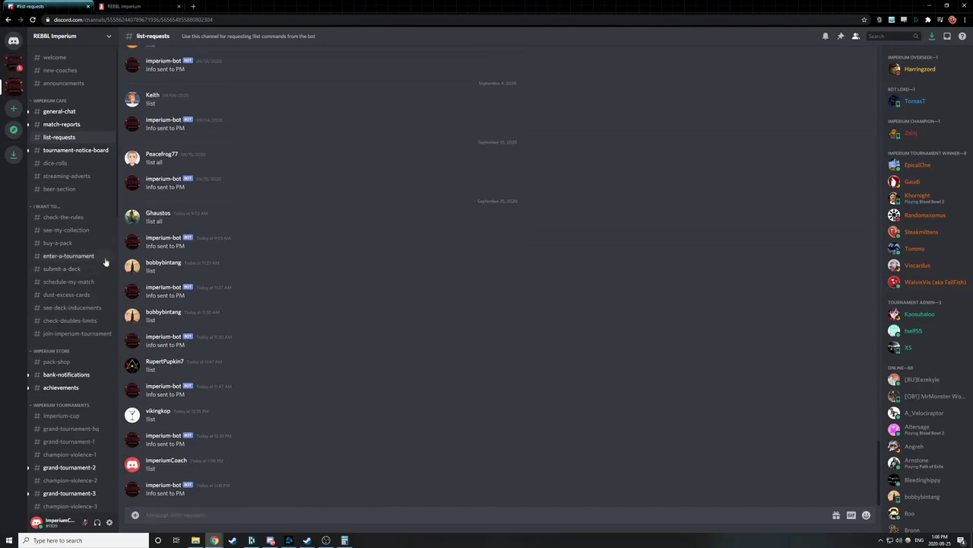
click(15, 64)
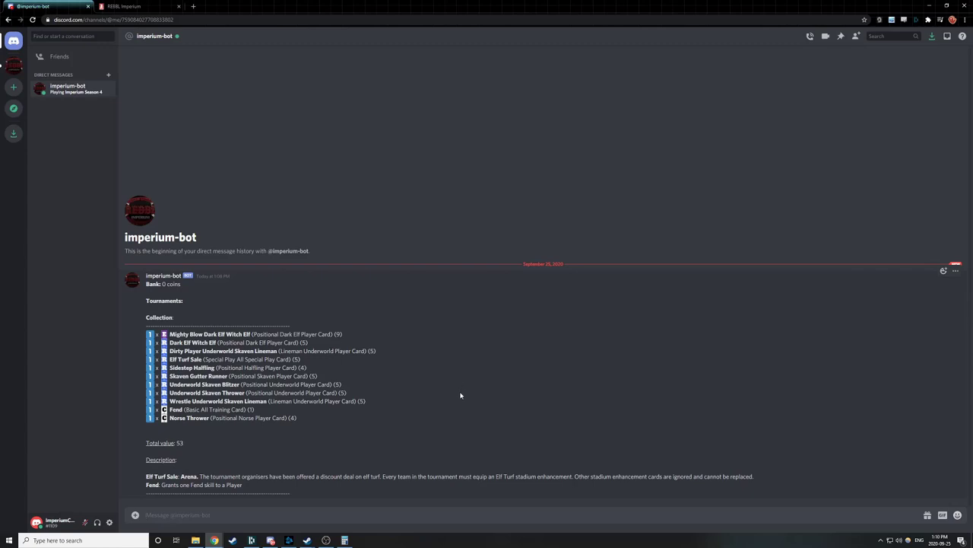
Step: Switch to the REBBL Imperium website and examine the coach's player, training, special play and other card categories
click(152, 5)
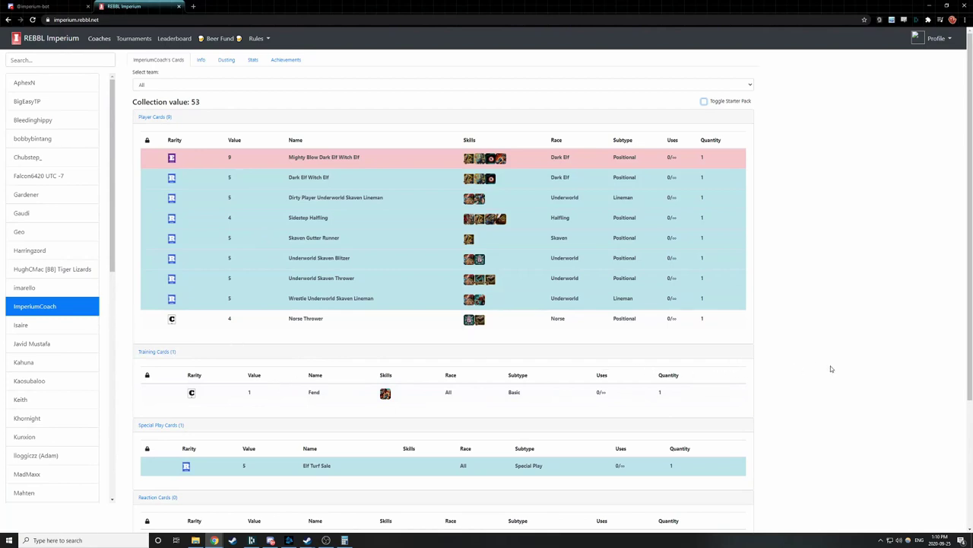
scroll(796, 378, down, 3)
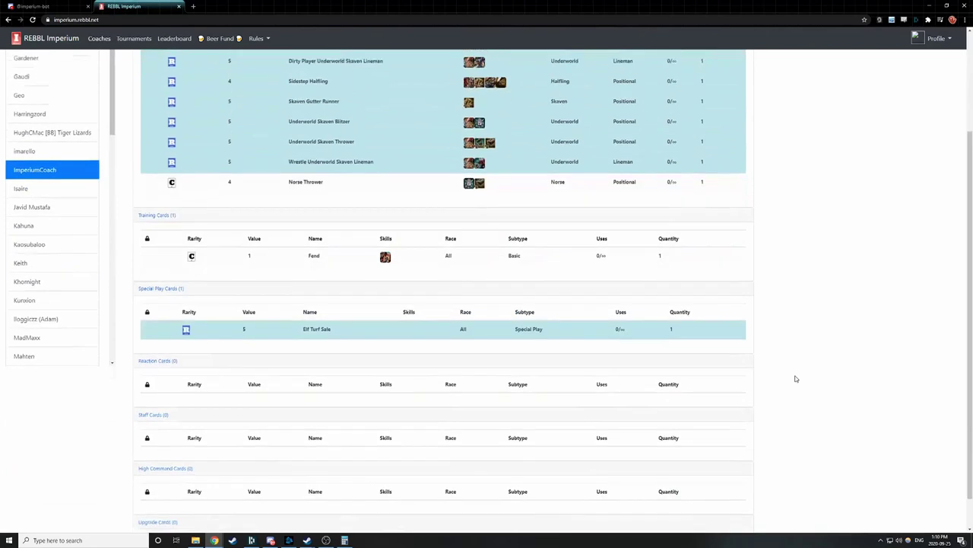
scroll(793, 378, up, 3)
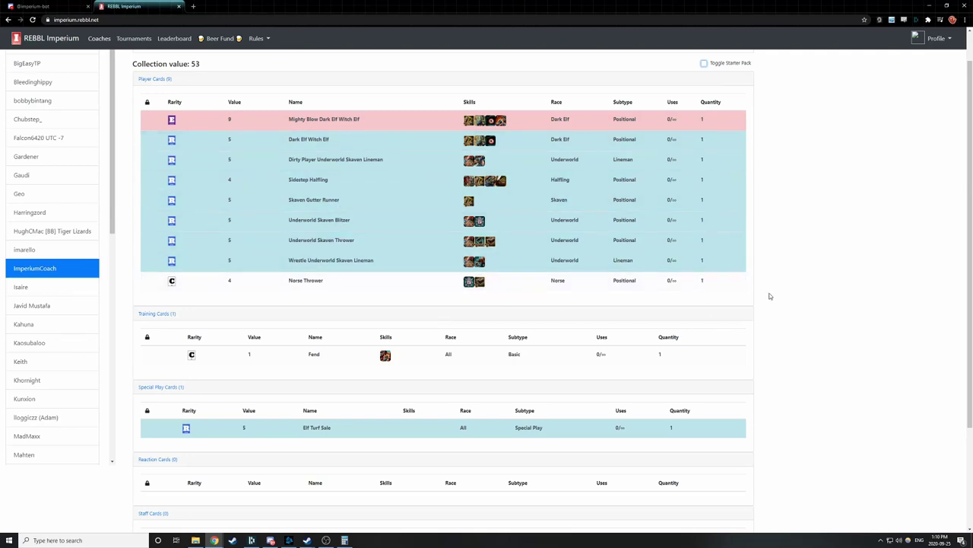
scroll(768, 301, down, 1)
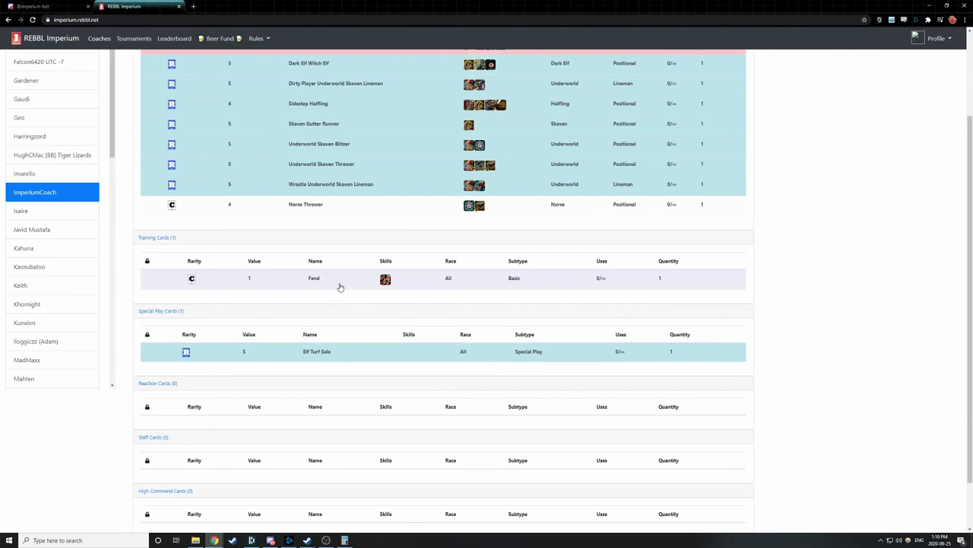
mouse_move(342, 289)
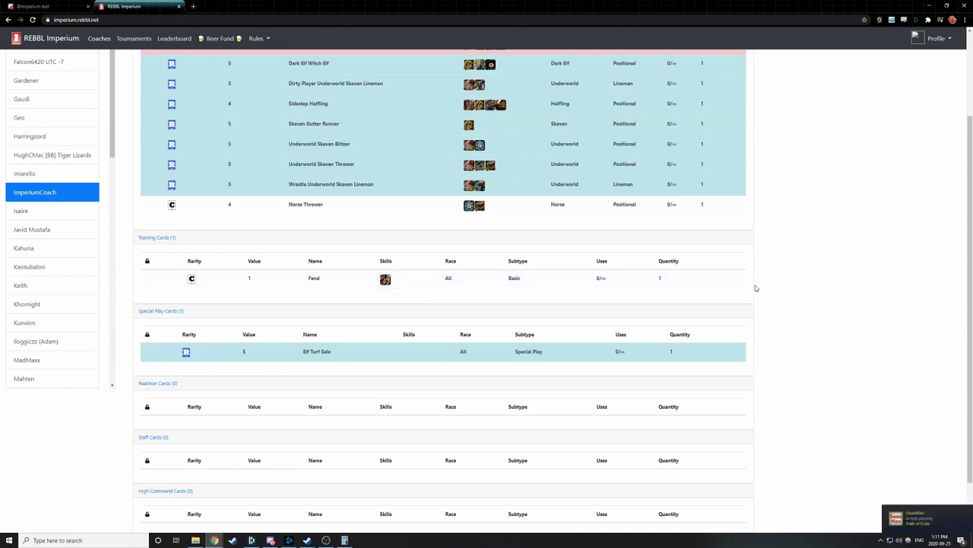
scroll(761, 285, down, 1)
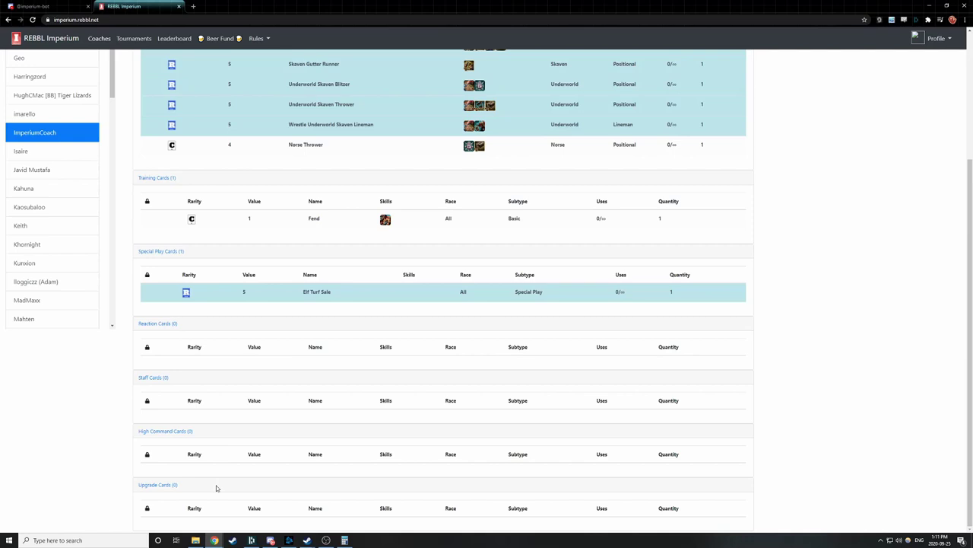
scroll(216, 486, up, 3)
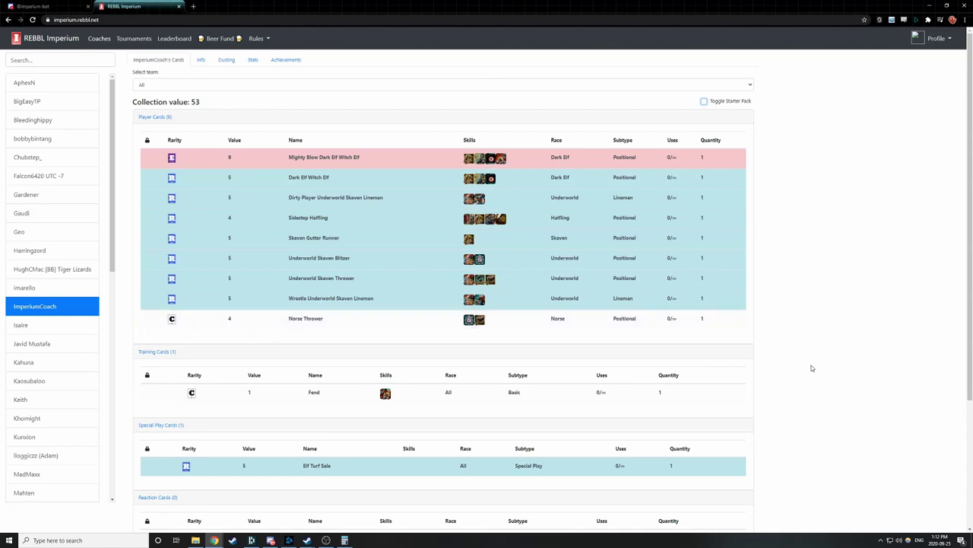
scroll(811, 369, down, 2)
scroll(811, 366, down, 1)
scroll(810, 367, up, 3)
Step: Include the starter pack in the collection view and examine its player, training, special play and staff cards
click(704, 102)
scroll(799, 269, down, 1)
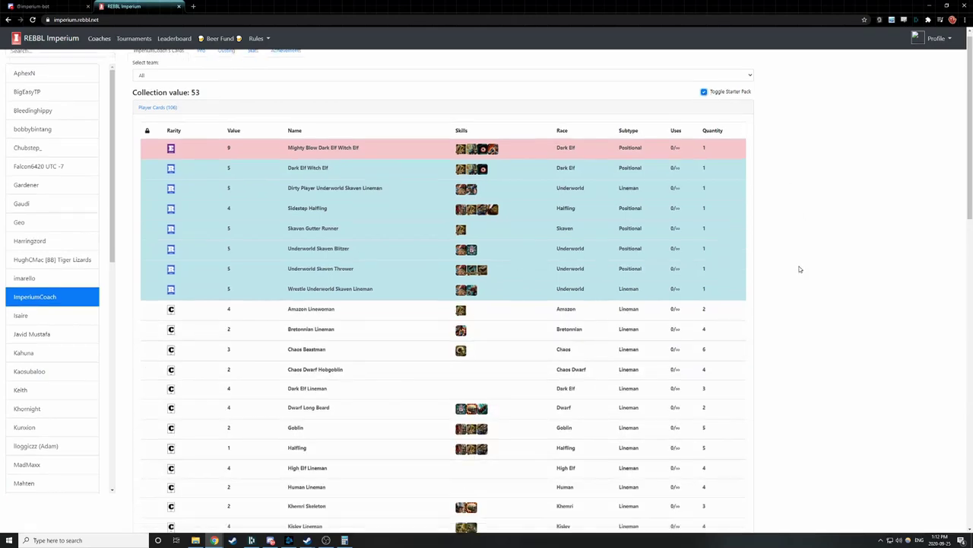
scroll(800, 269, down, 5)
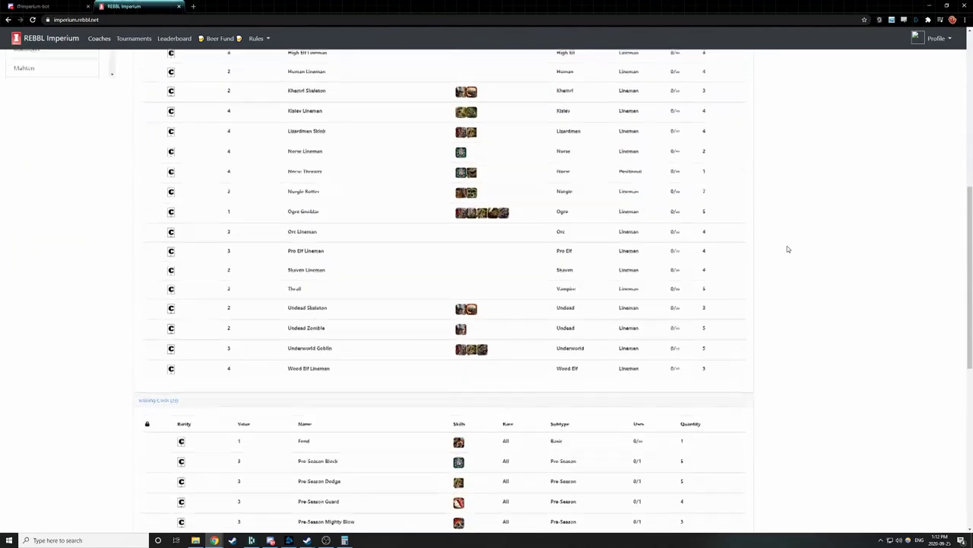
scroll(787, 248, down, 2)
scroll(787, 249, up, 3)
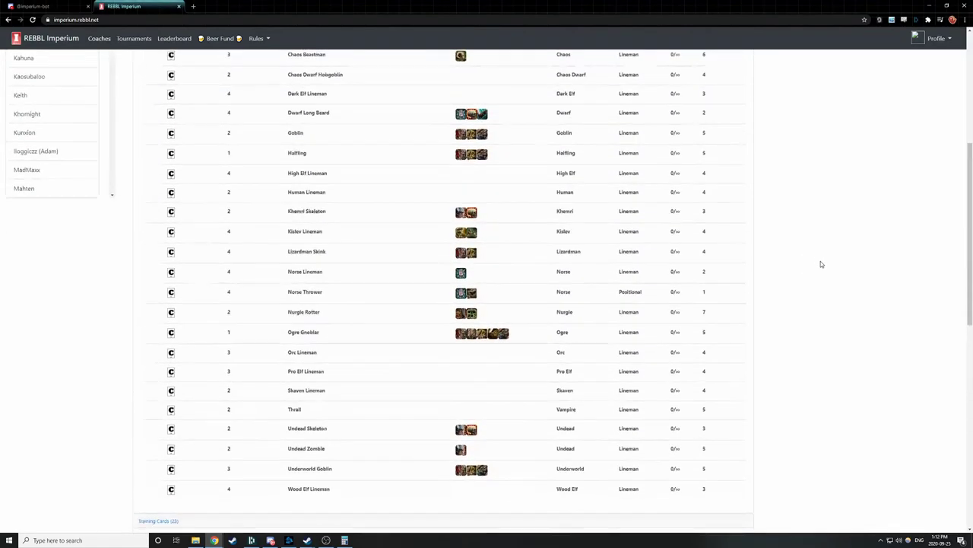
scroll(820, 264, up, 3)
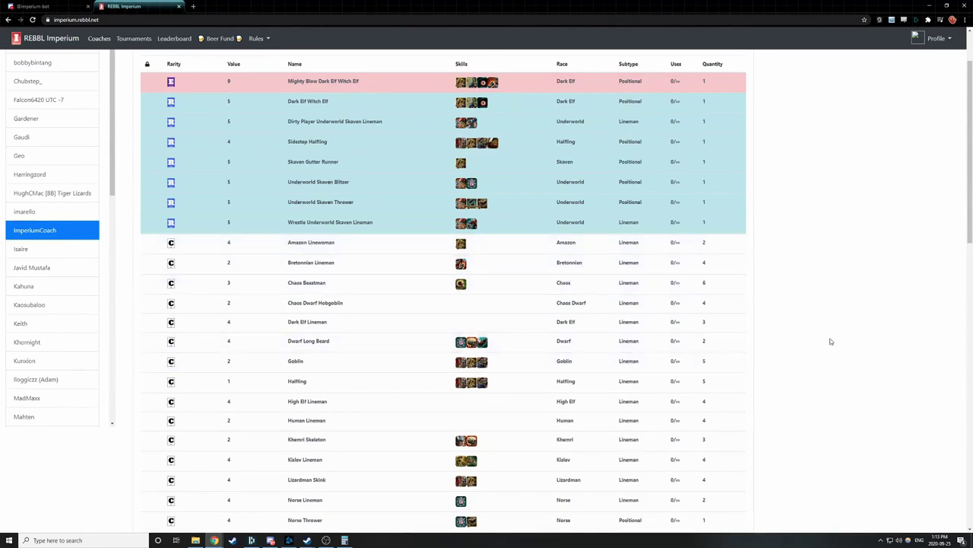
scroll(831, 342, down, 2)
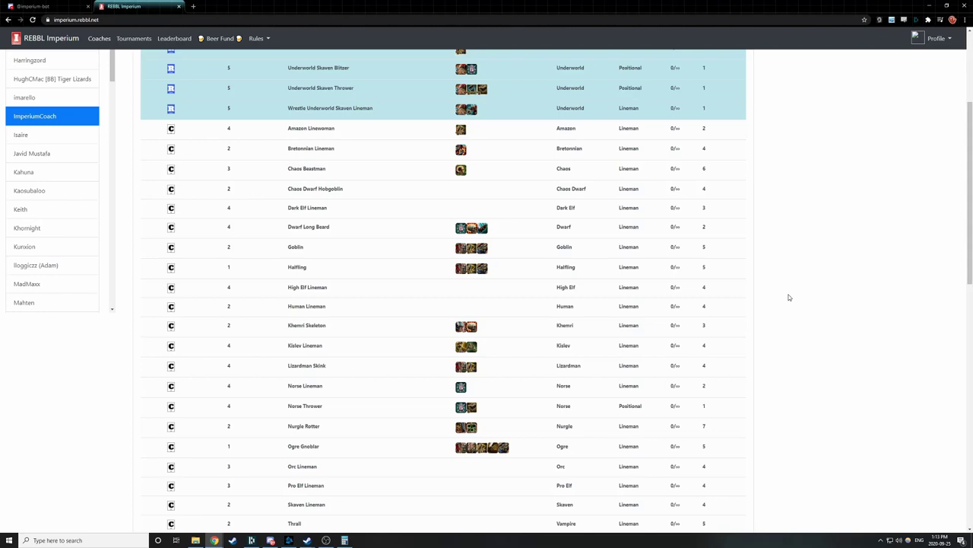
scroll(715, 267, down, 1)
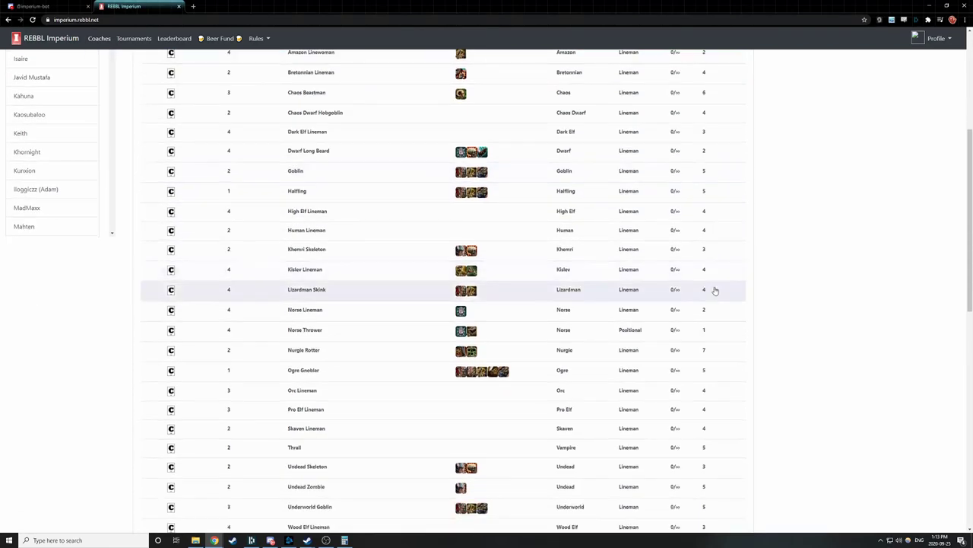
scroll(685, 433, down, 1)
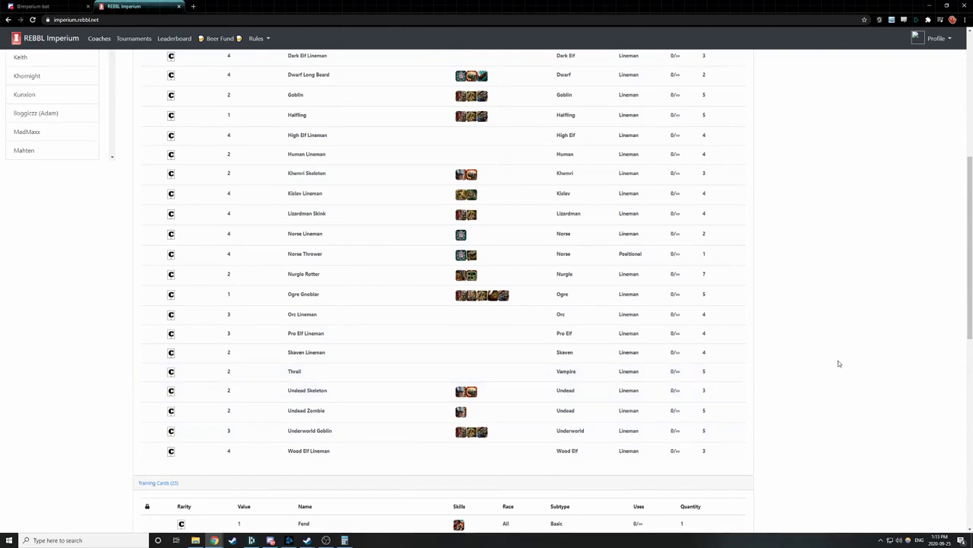
scroll(766, 371, down, 1)
scroll(766, 371, down, 3)
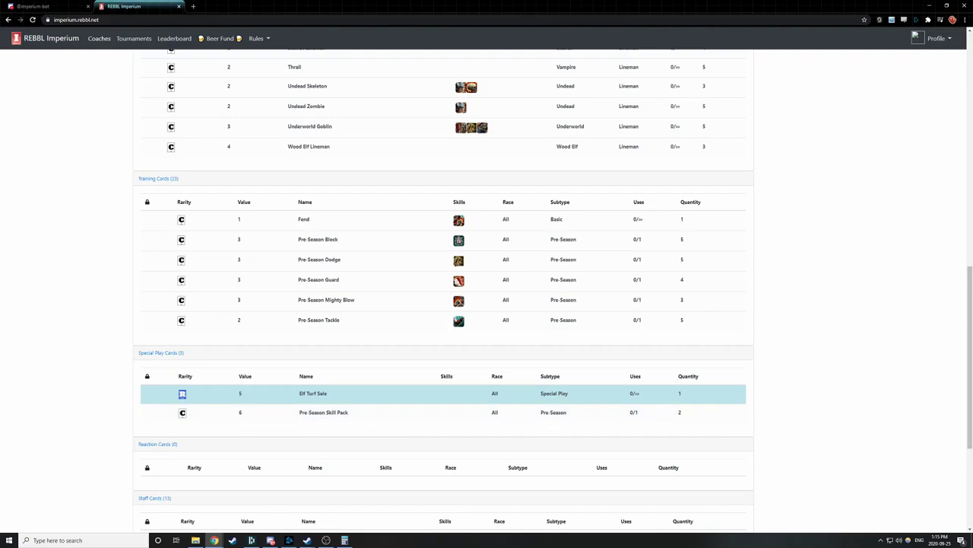
scroll(486, 289, down, 3)
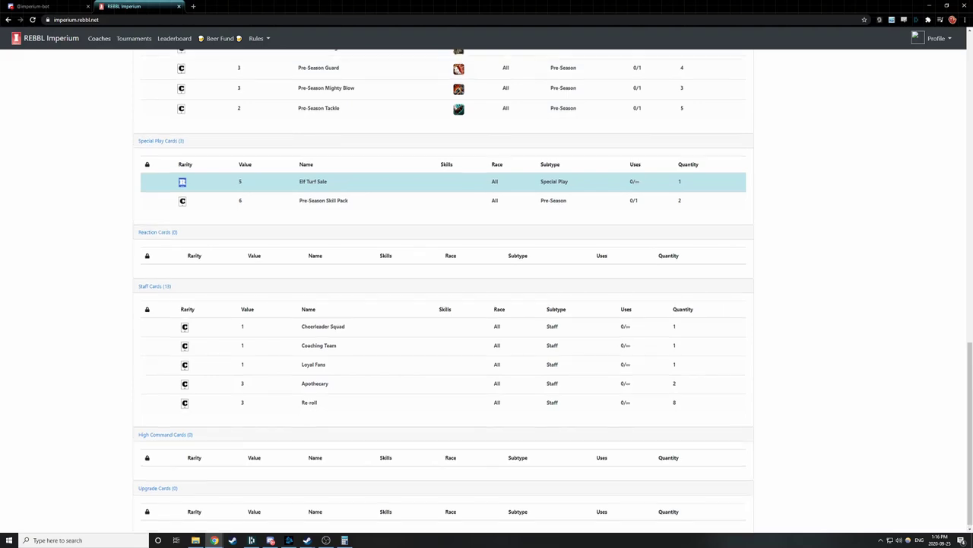
scroll(441, 289, up, 6)
scroll(441, 289, up, 5)
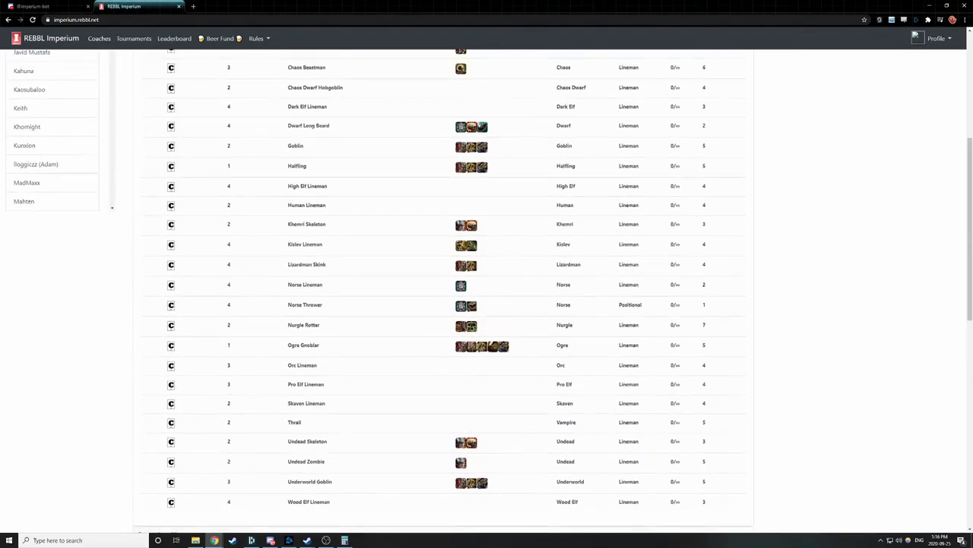
scroll(441, 289, up, 1)
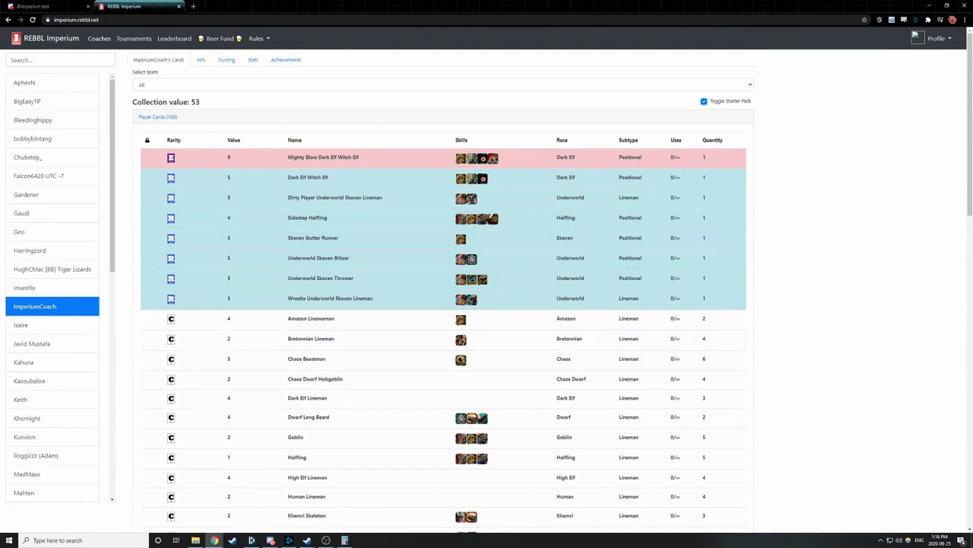
Step: Examine the coach's info page and its transaction history, including the booster budget pack entry
click(200, 59)
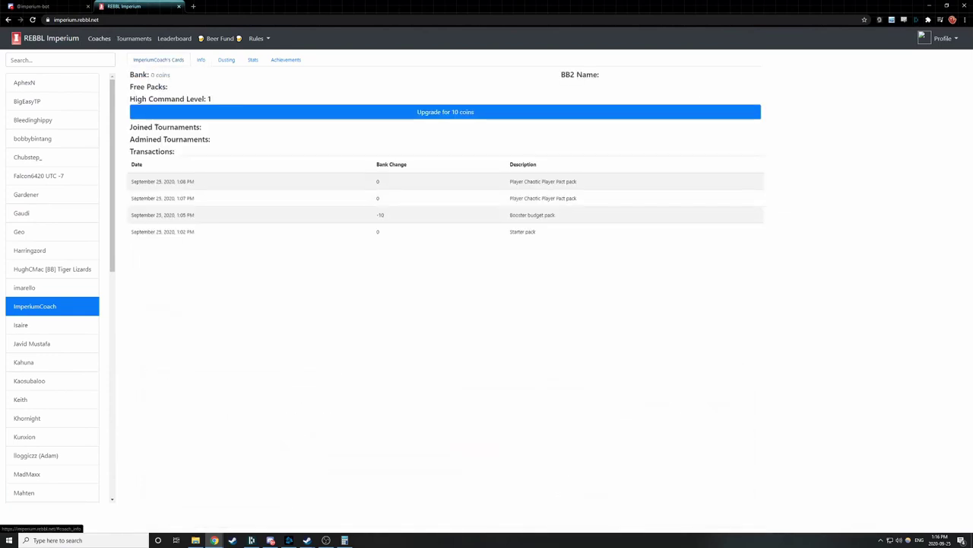
drag(519, 215, 555, 215)
Step: Flag the Norse Thrower player card for dusting on the coach's dusting page
click(225, 59)
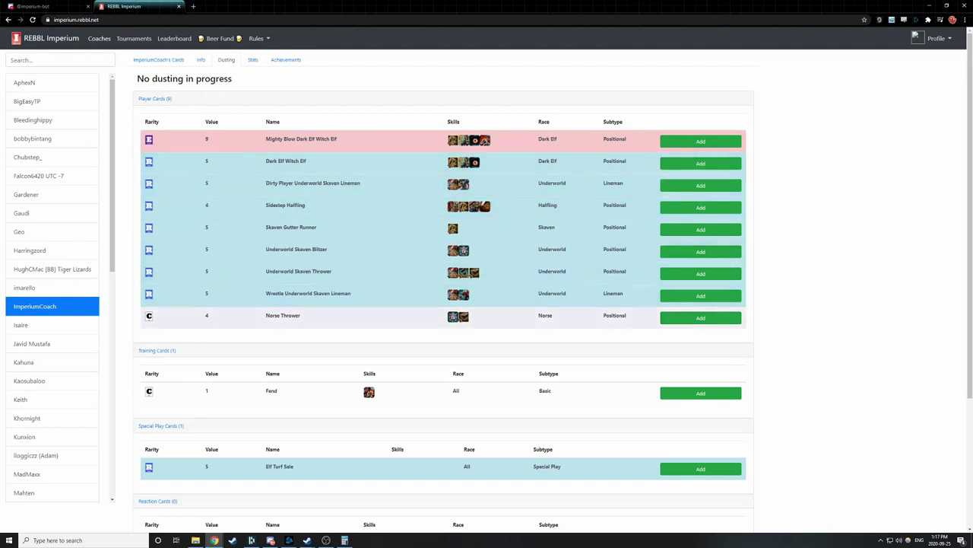
click(700, 317)
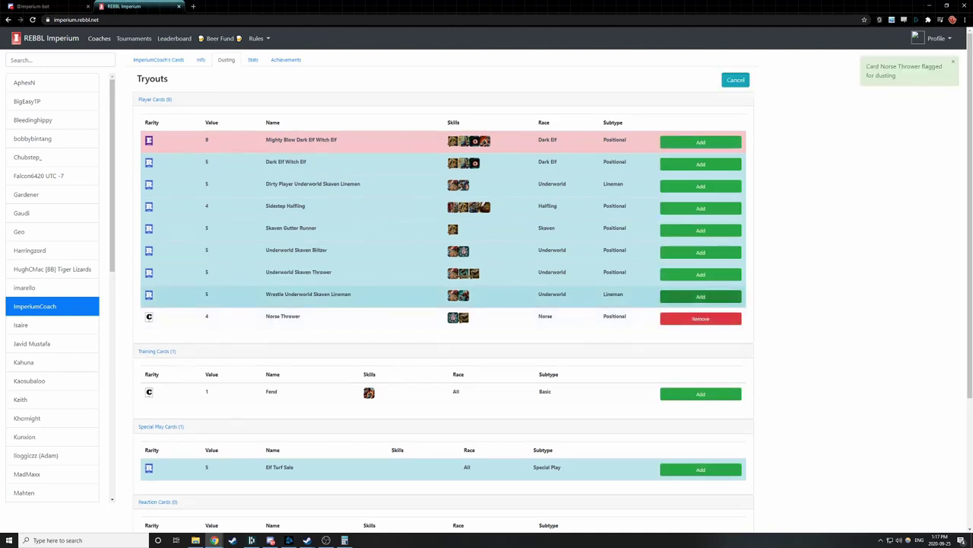
Step: Flag the Wrestle Underworld Skaven Lineman, Underworld Skaven Thrower and Underworld Skaven Blitzer cards for dusting
click(701, 295)
click(700, 273)
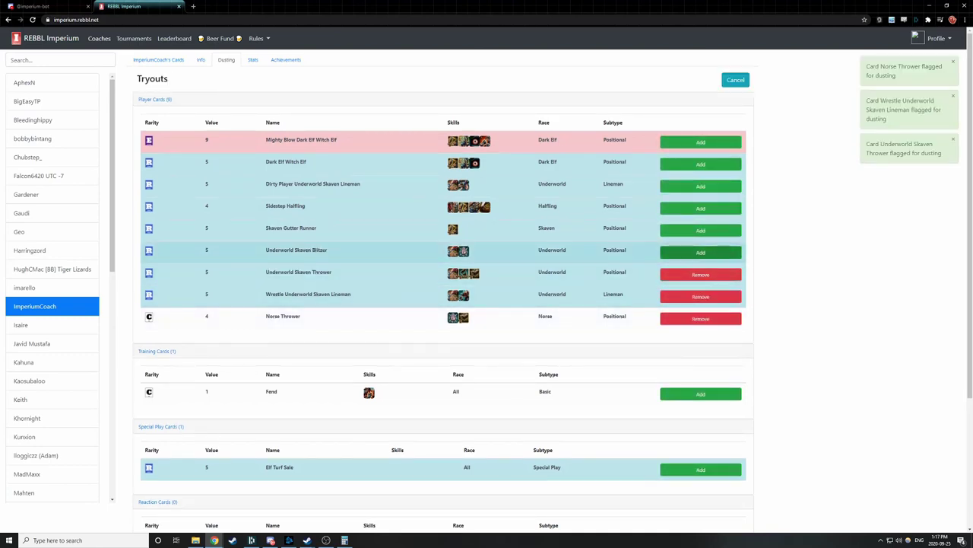
click(700, 252)
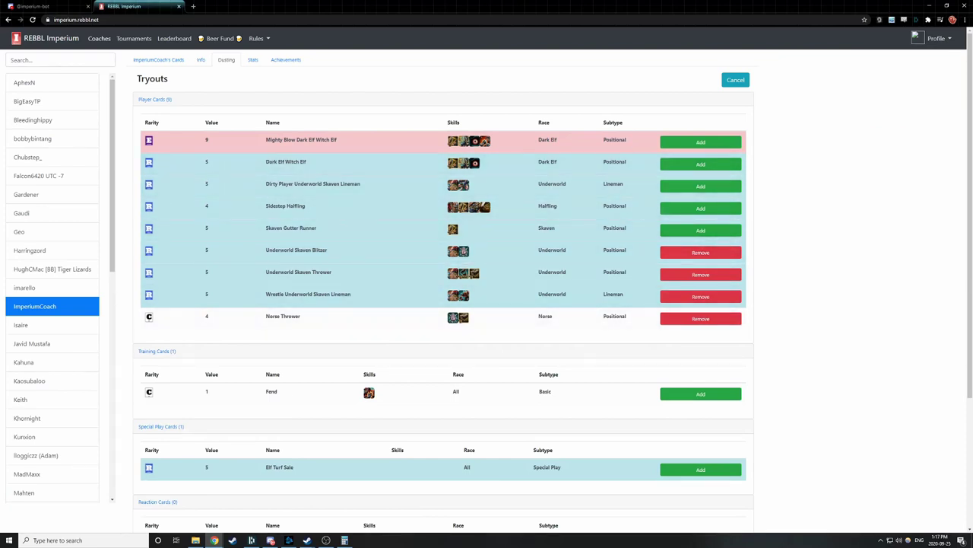
Step: Remove the dusting flags from the Underworld Skaven Blitzer, Underworld Skaven Thrower, Wrestle Underworld Skaven Lineman and Norse Thrower cards
click(700, 252)
click(701, 274)
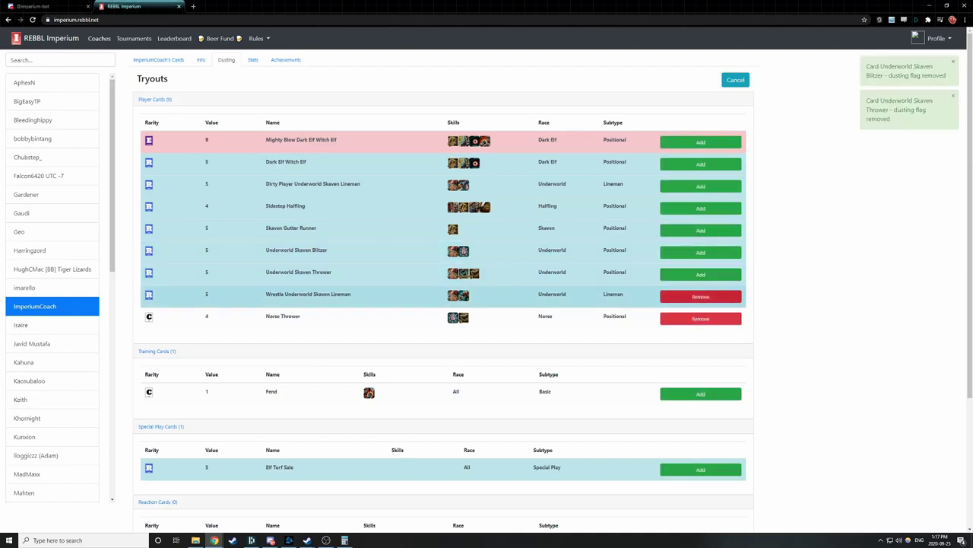
click(701, 295)
click(701, 318)
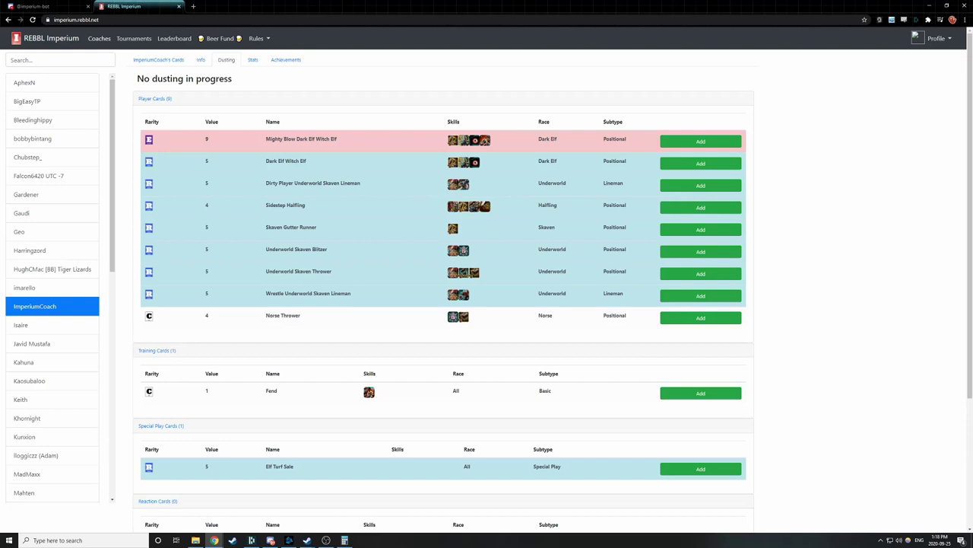
Step: Examine the training, special play and remaining card categories available on the coach's dusting page
scroll(487, 289, down, 4)
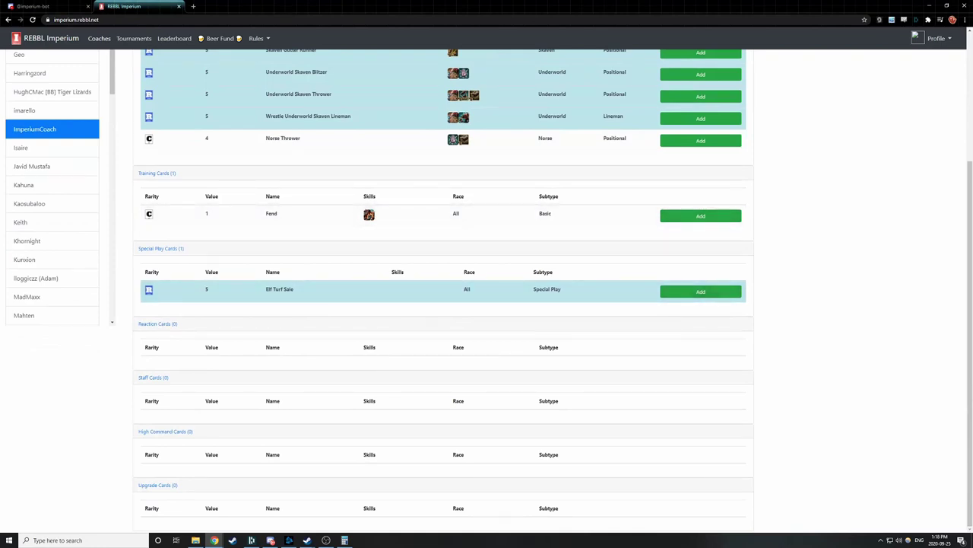
scroll(487, 289, up, 3)
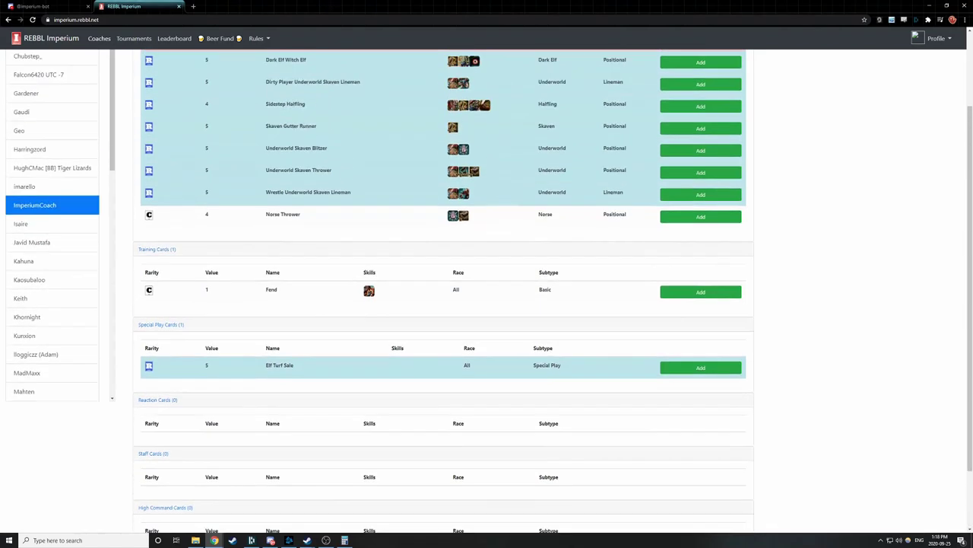
scroll(487, 289, down, 1)
scroll(487, 289, down, 2)
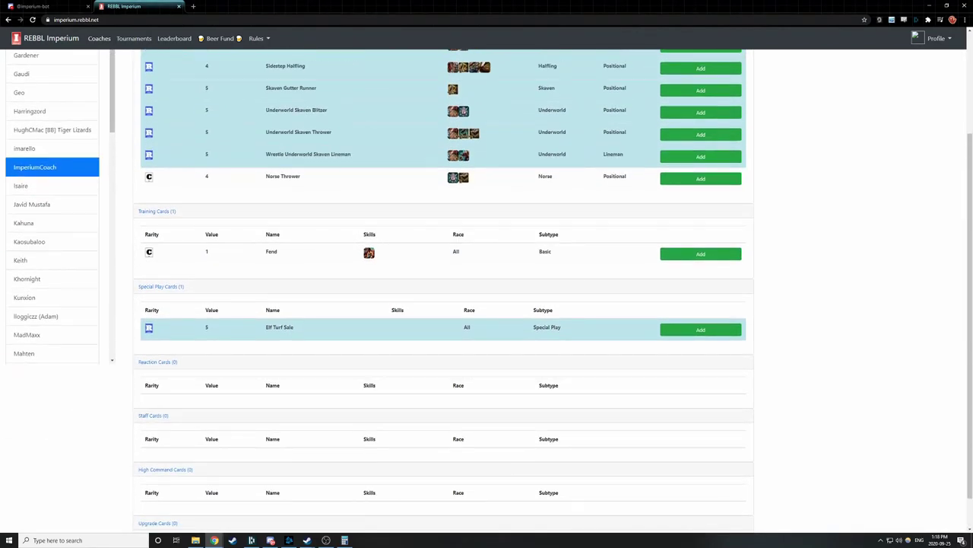
scroll(442, 330, up, 2)
Step: Examine the coach's season stats and the conclave, match and mixed team achievements with their rewards
click(252, 60)
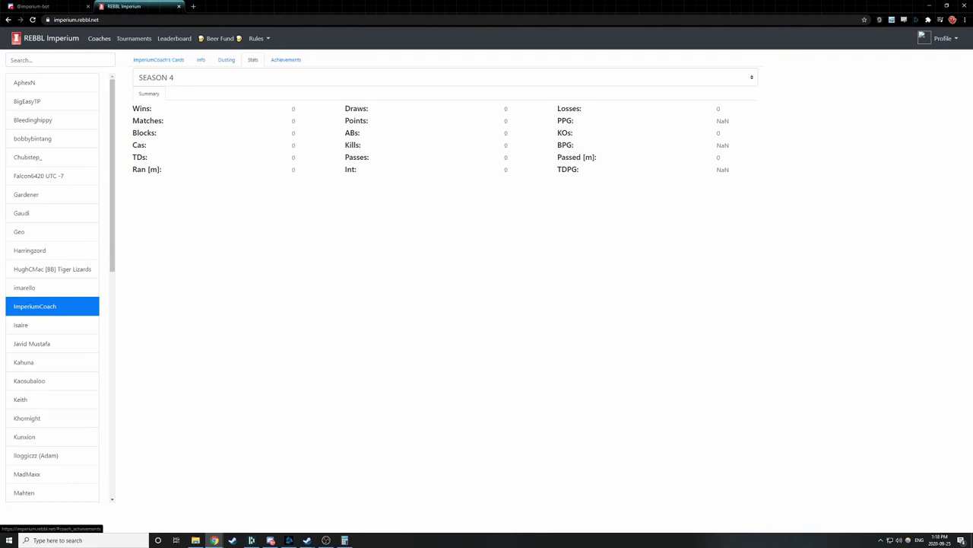
click(285, 59)
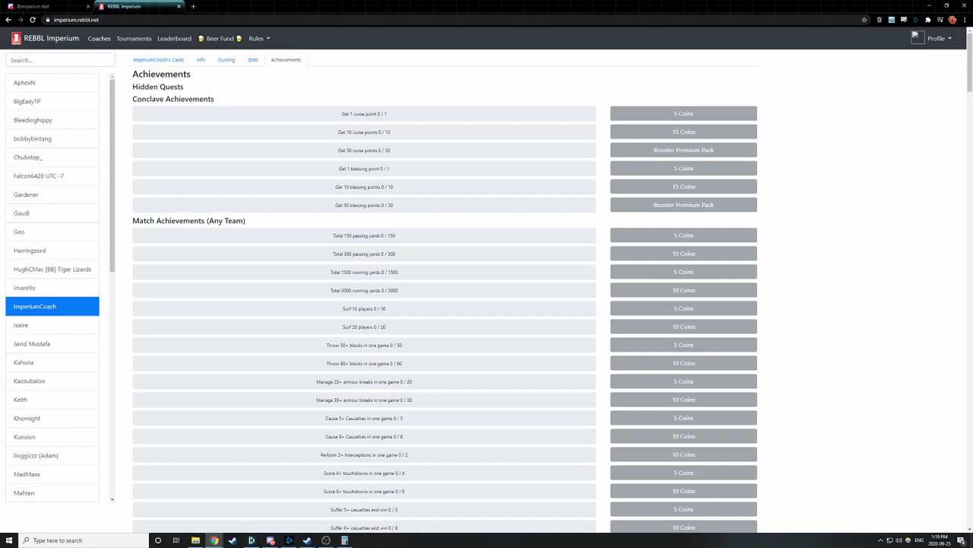
scroll(487, 289, down, 1)
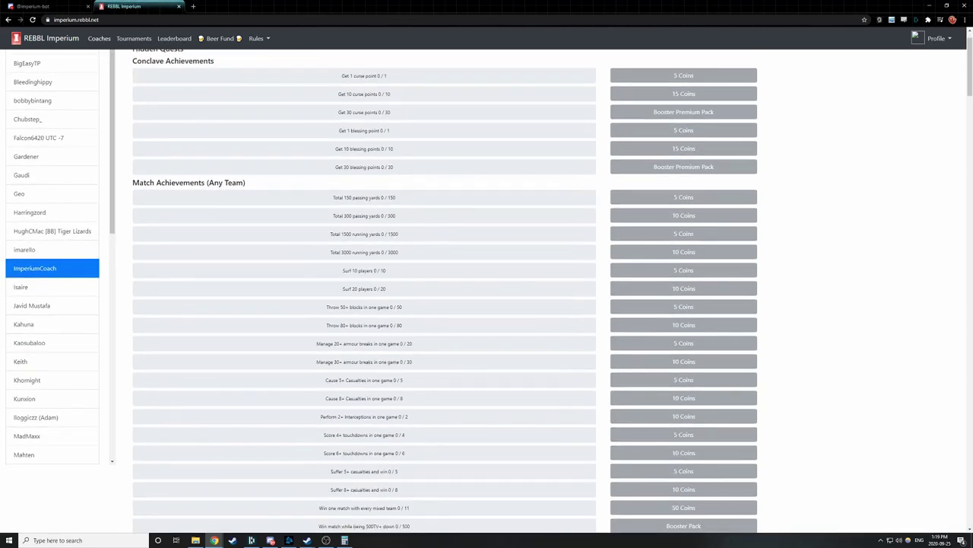
scroll(487, 289, down, 3)
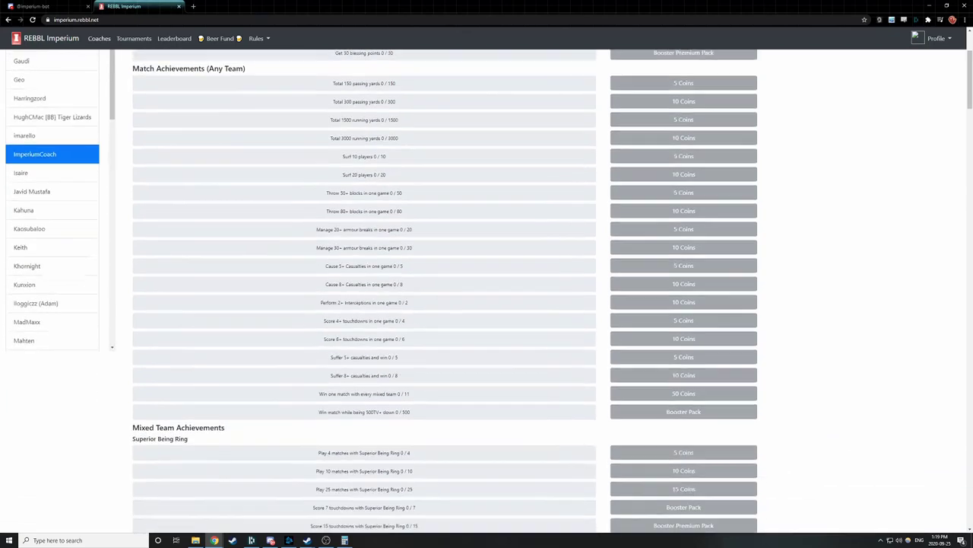
scroll(487, 289, down, 4)
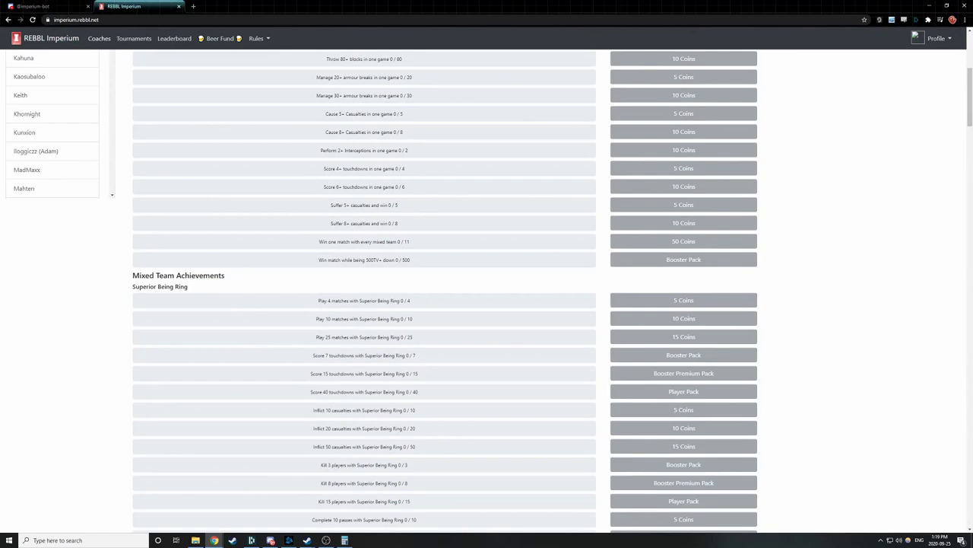
scroll(487, 289, up, 8)
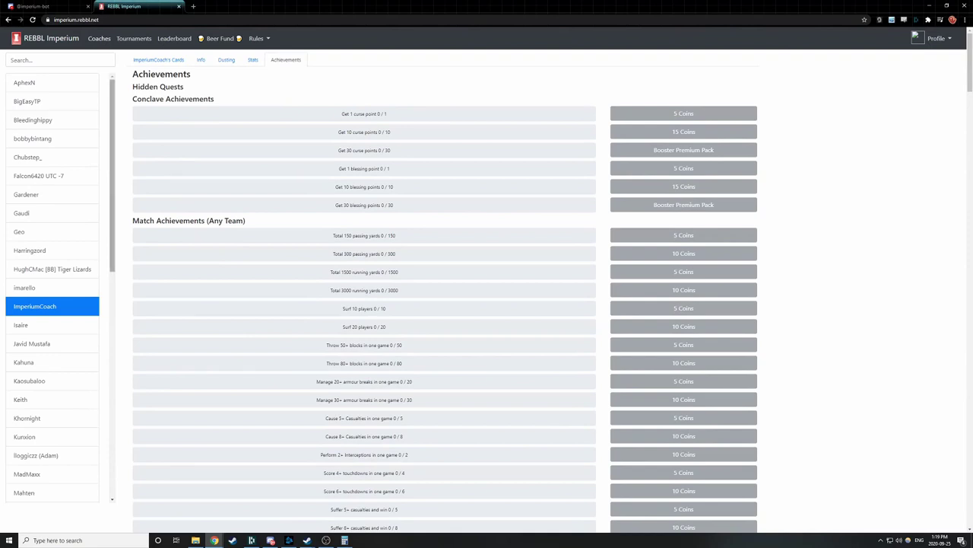
Step: Examine another coach's card collection and season stats, and look at the season leaderboard
scroll(51, 337, down, 5)
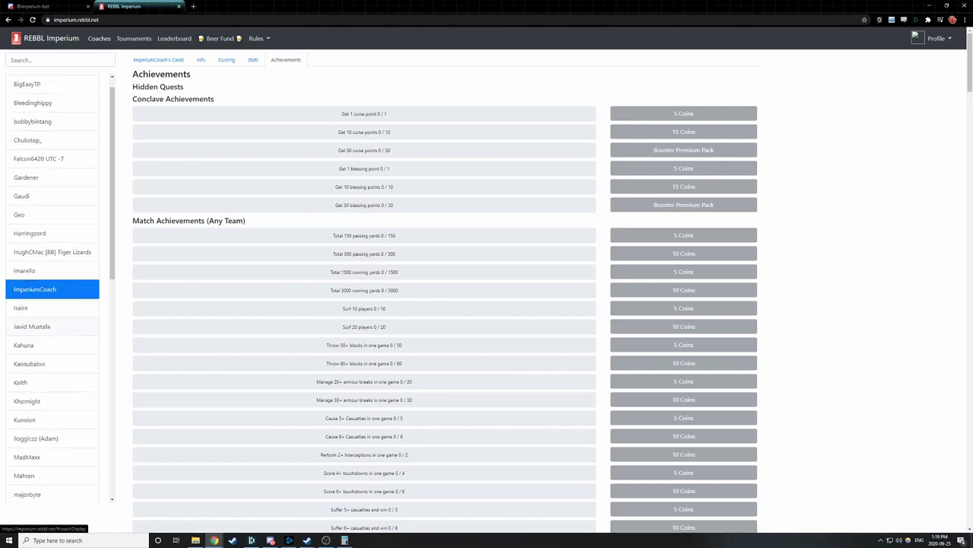
scroll(52, 346, down, 1)
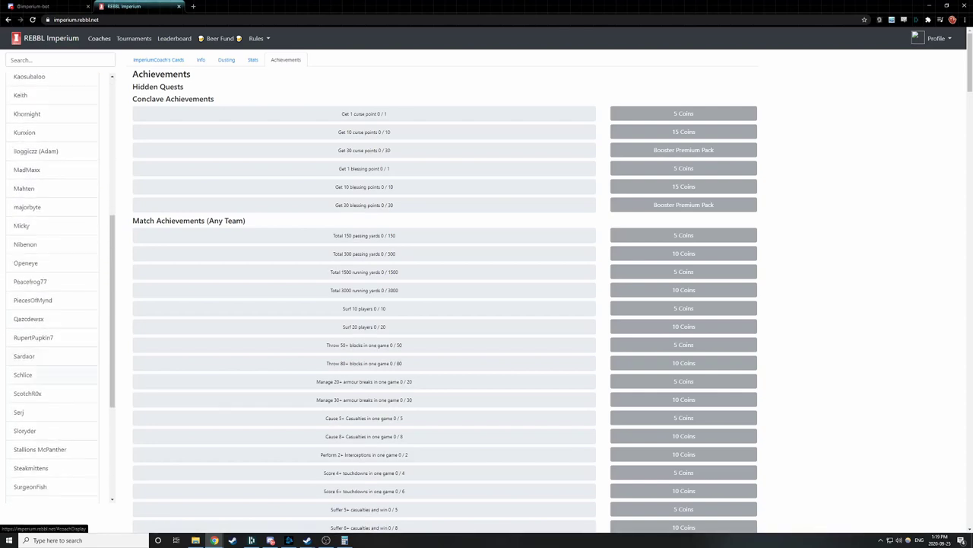
scroll(38, 392, down, 2)
click(30, 391)
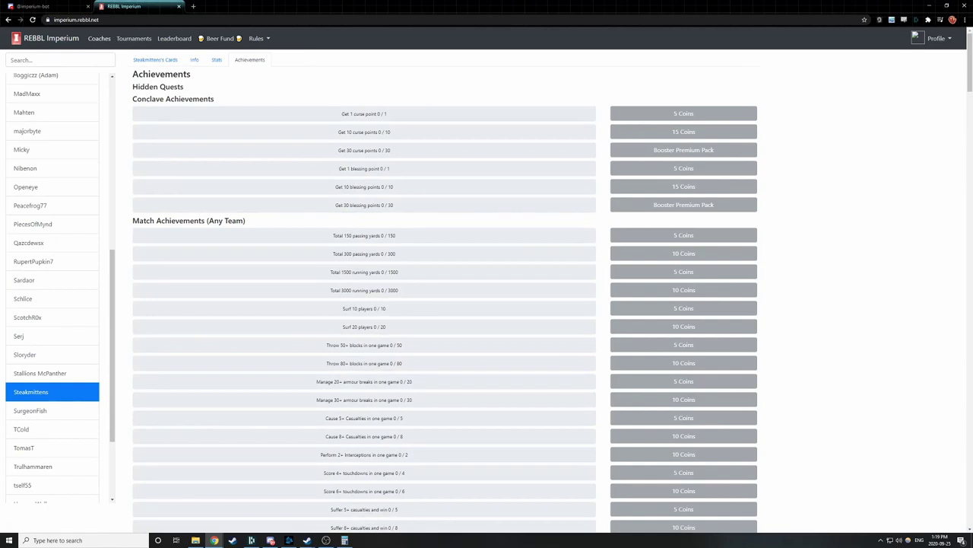
click(155, 59)
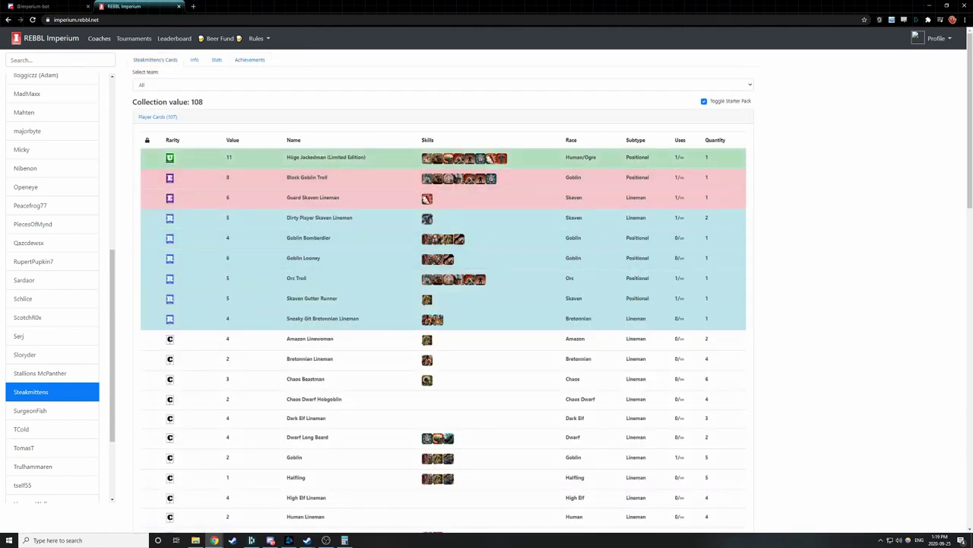
click(217, 59)
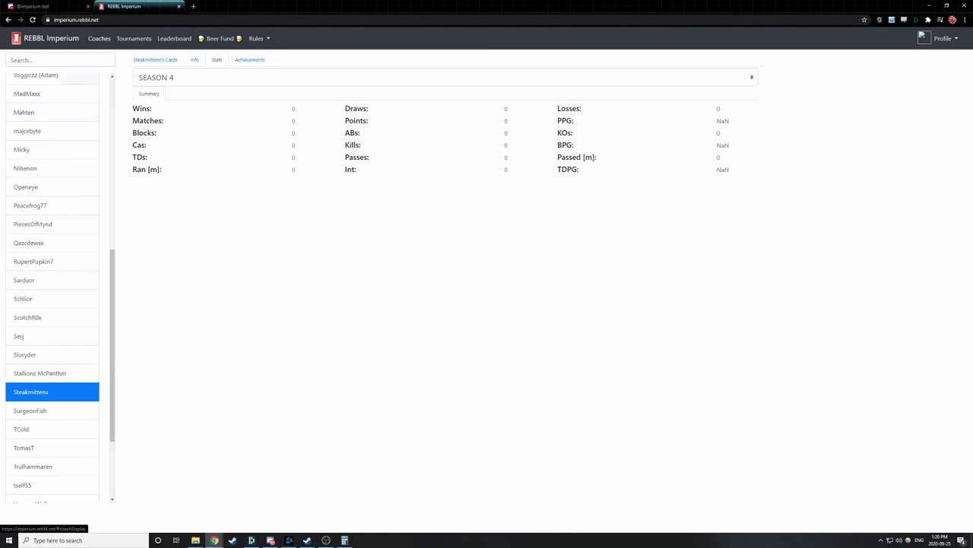
click(174, 38)
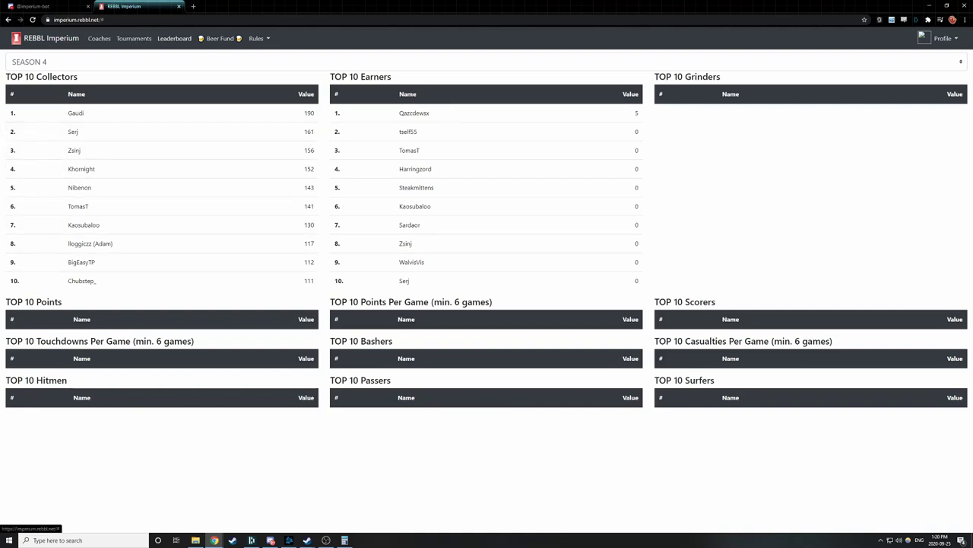
Step: Open the tournaments list and filter it to the REL region
click(134, 38)
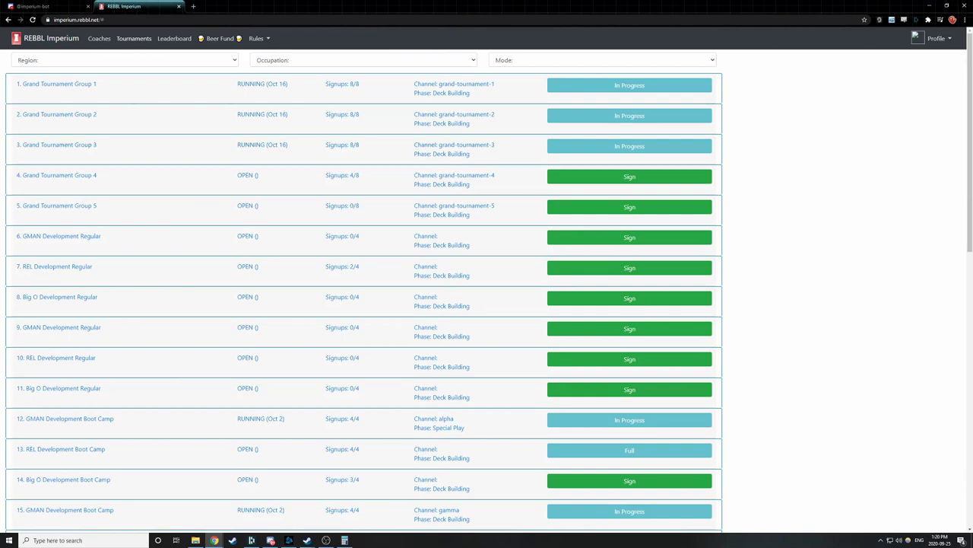
click(124, 60)
key(Down)
key(Down)
key(Down)
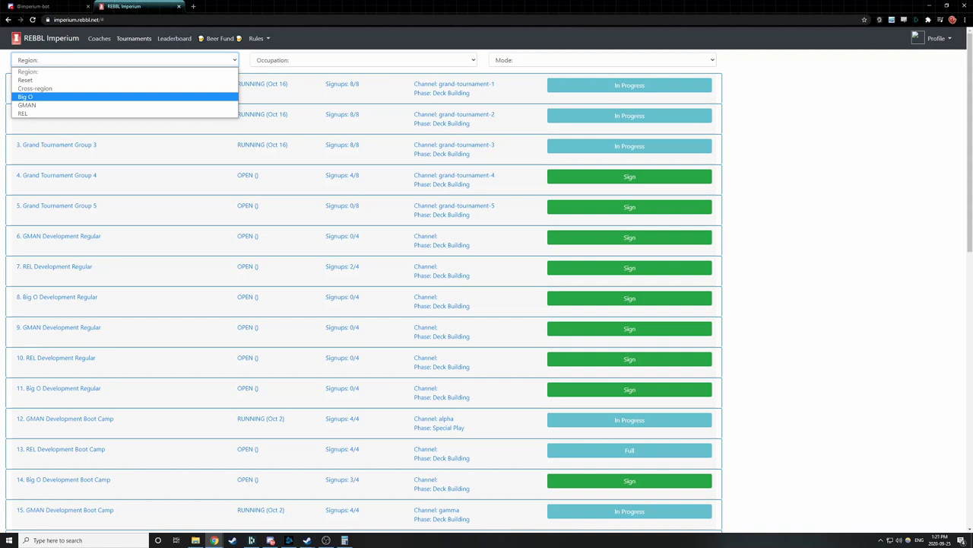
key(Down)
key(Down)
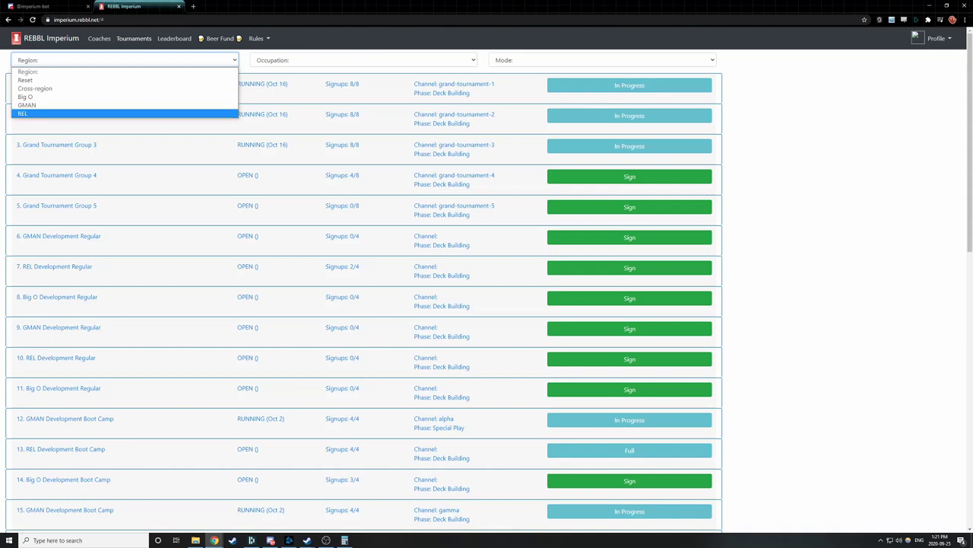
key(Return)
Step: Look through the tournament mode filter options down to Boot Camp without choosing one
key(Tab)
key(Tab)
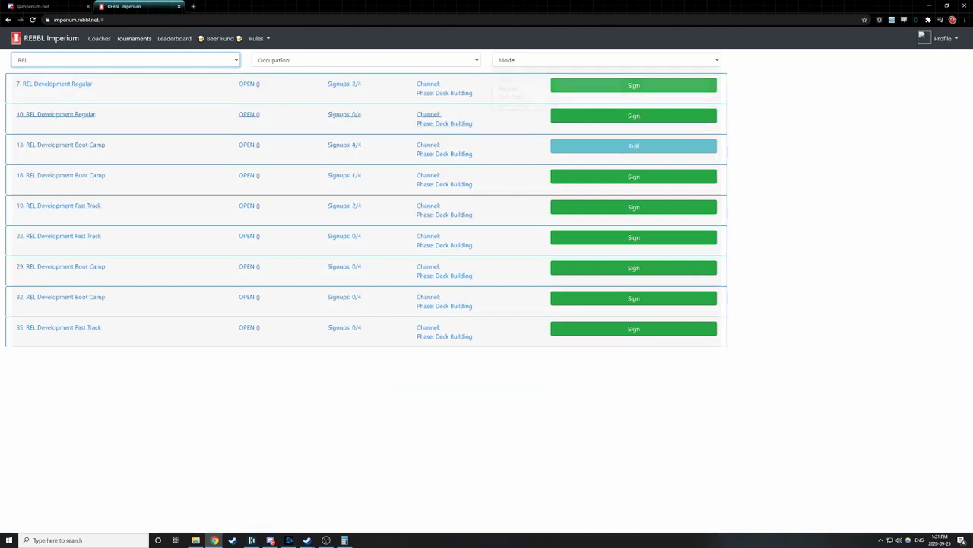
key(alt+Down)
key(Down)
key(Down)
key(Down)
key(Down)
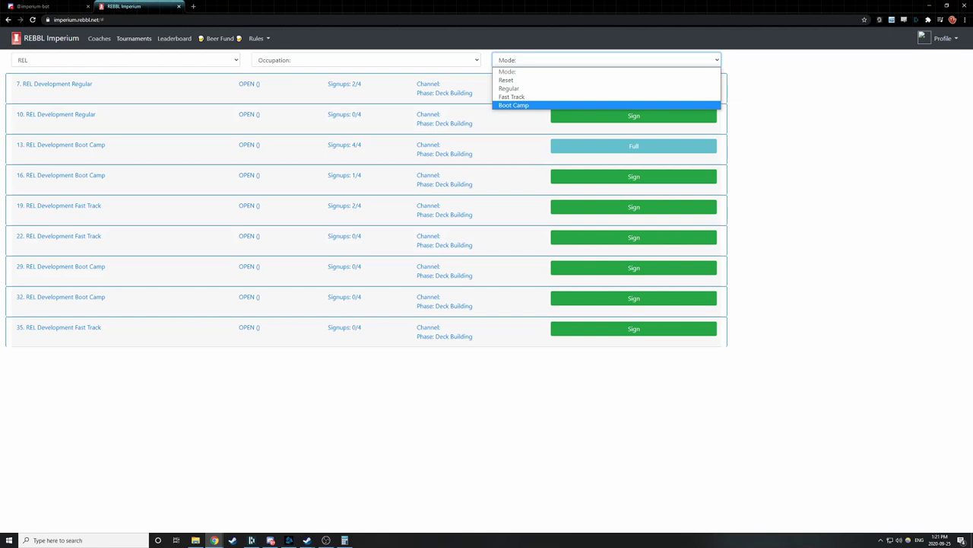
key(Escape)
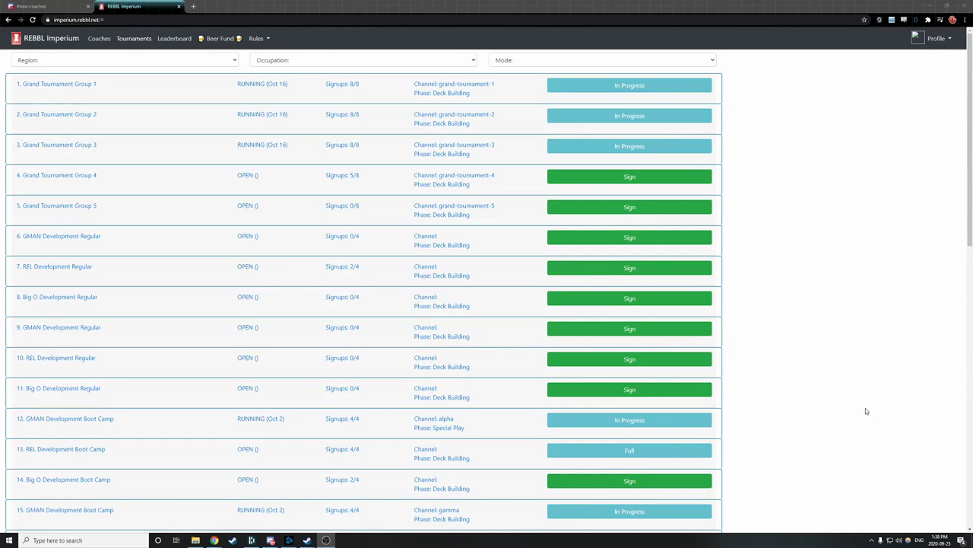
Step: Sign up for Steak's Fake Tournament at the end of the unfiltered tournaments list
scroll(865, 411, down, 2)
scroll(866, 416, down, 3)
scroll(865, 415, down, 3)
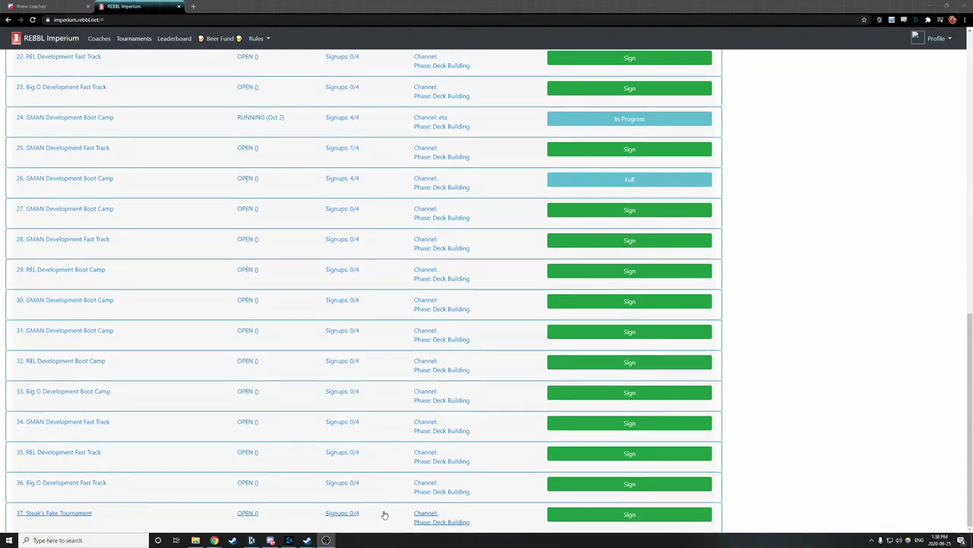
click(617, 516)
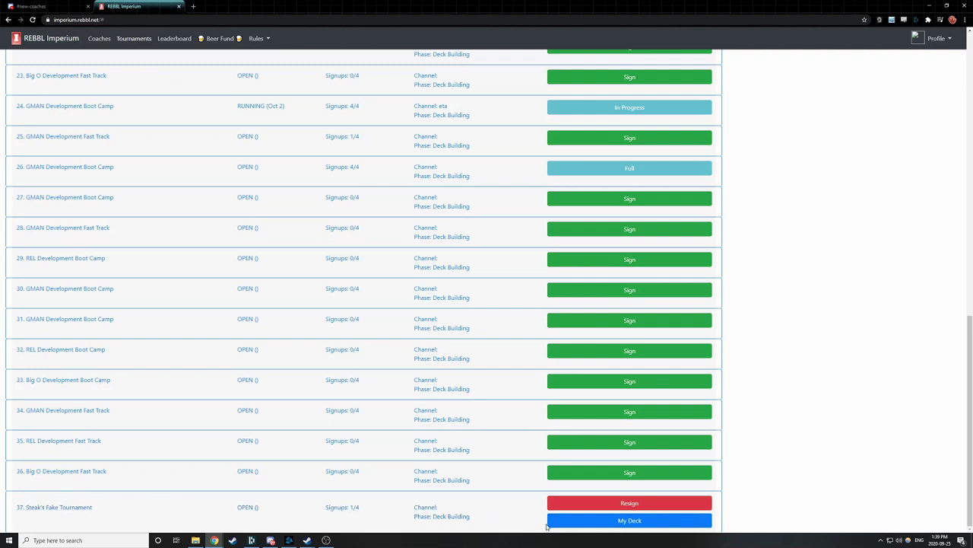
Step: Open the coach's deck for Steak's Fake Tournament, set the team to Chaotic Player Pact and look over the eligible cards
click(615, 523)
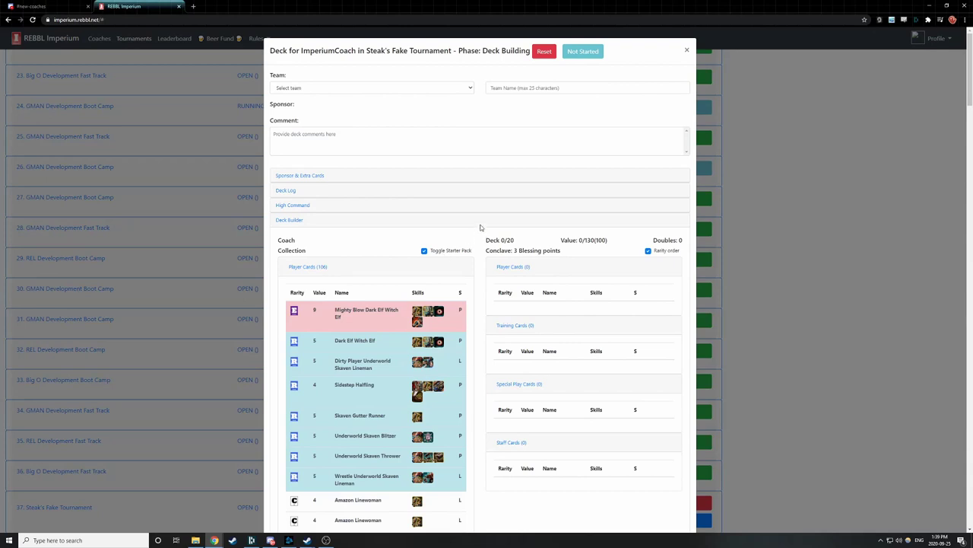
click(471, 88)
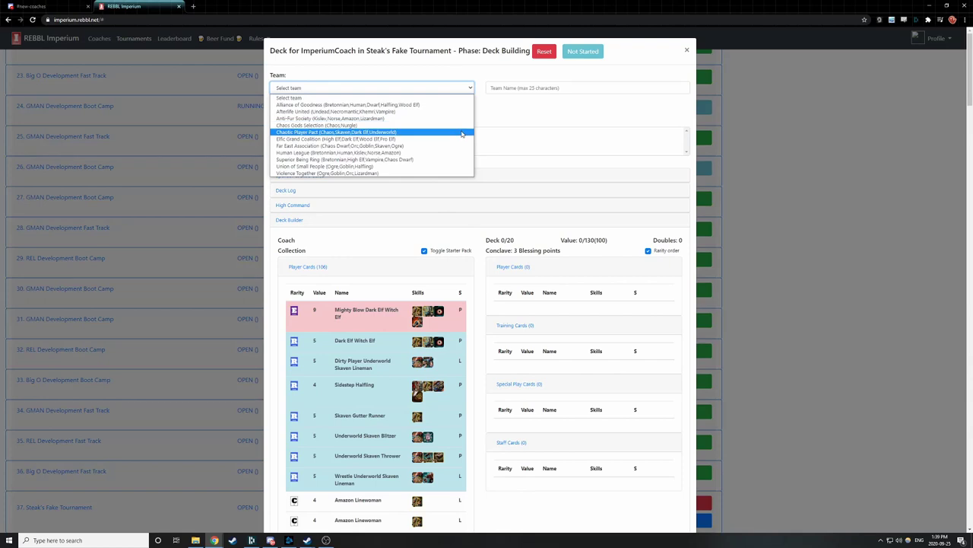
click(462, 133)
scroll(420, 191, down, 1)
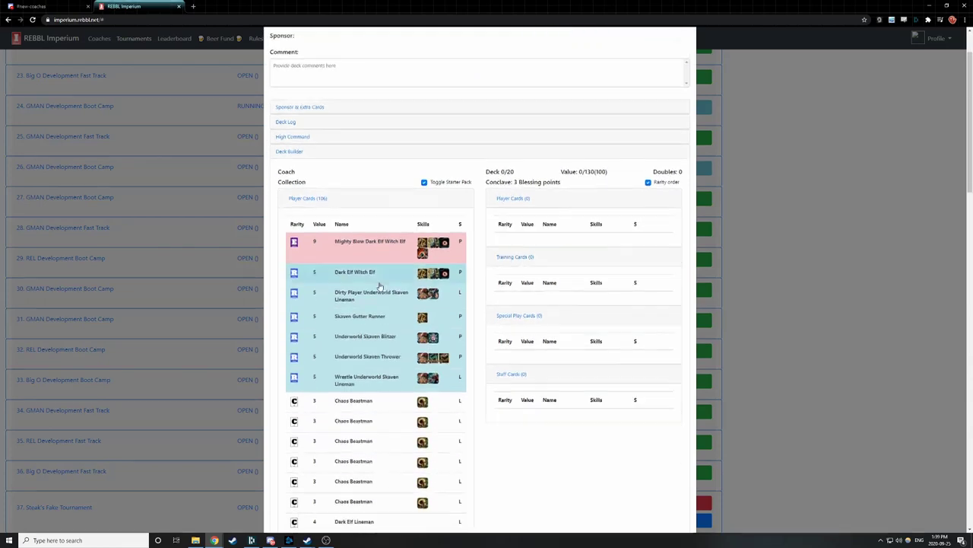
scroll(358, 480, down, 2)
scroll(390, 439, down, 3)
scroll(392, 440, up, 6)
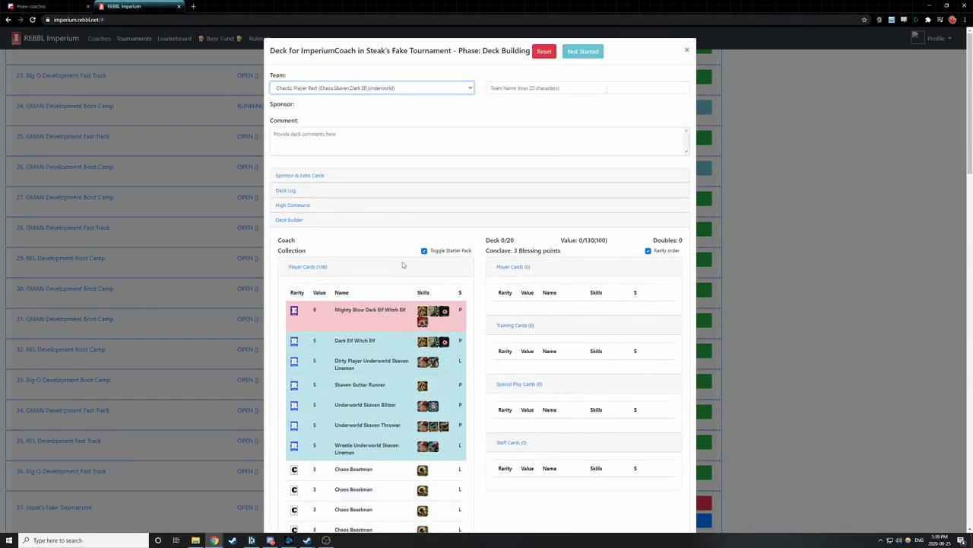
Step: Name the team "Imperium Deck" and highlight the deck's card count in the deck builder
click(606, 89)
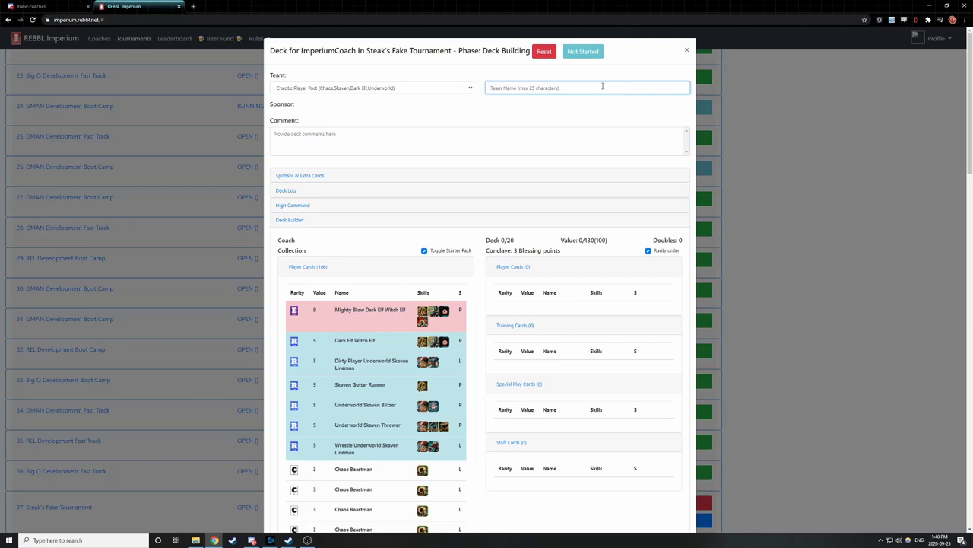
text(Imperium Deck)
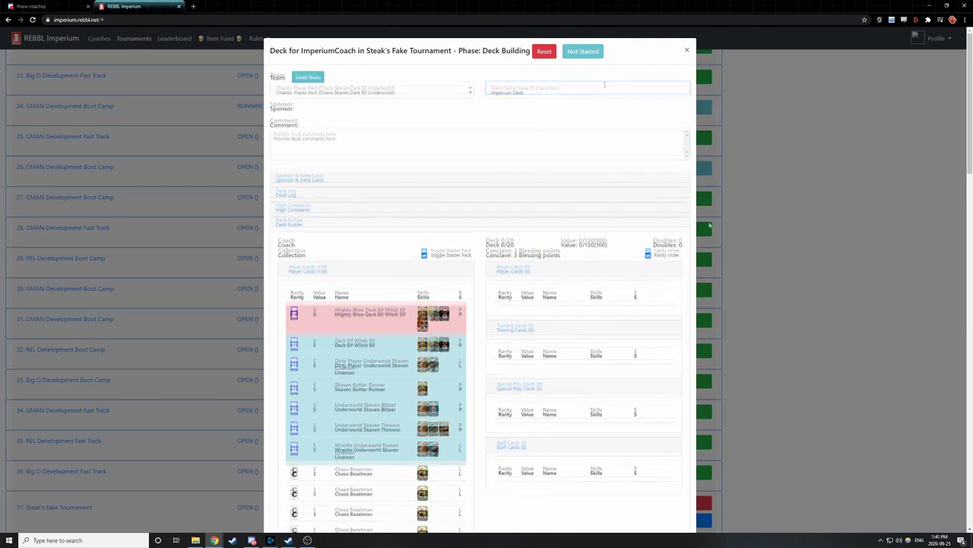
scroll(565, 231, down, 1)
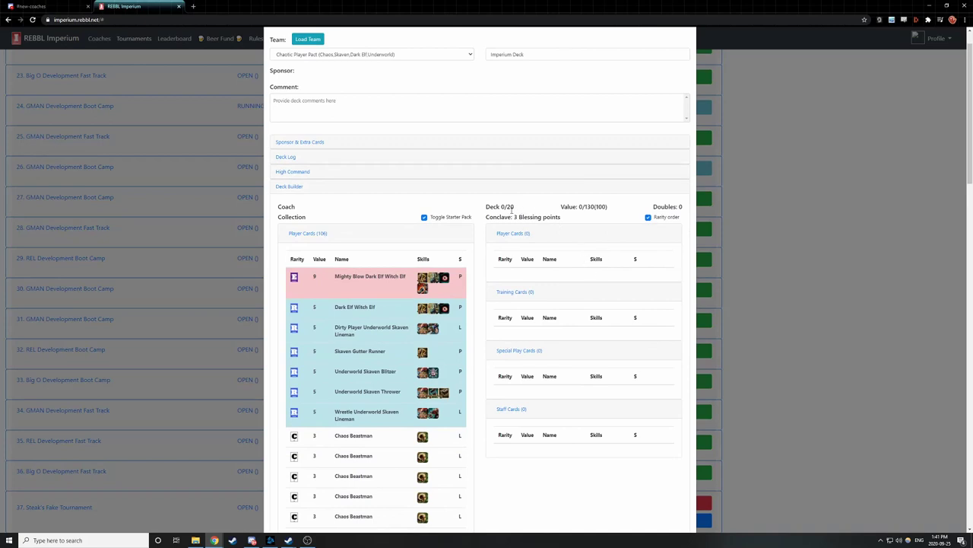
drag(486, 207, 520, 210)
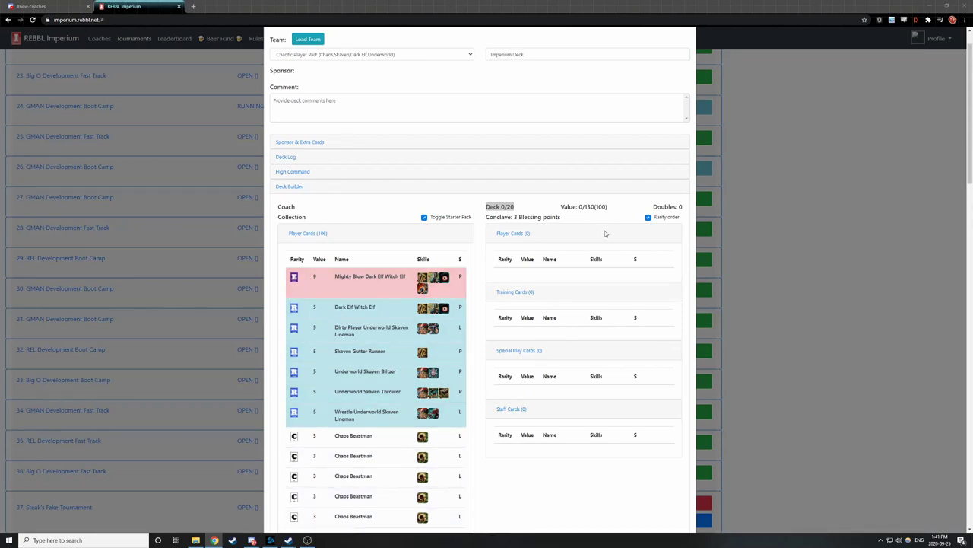
Step: Highlight the deck's value limits and conclave blessing points in the deck builder to examine them
click(560, 207)
drag(561, 207, 608, 208)
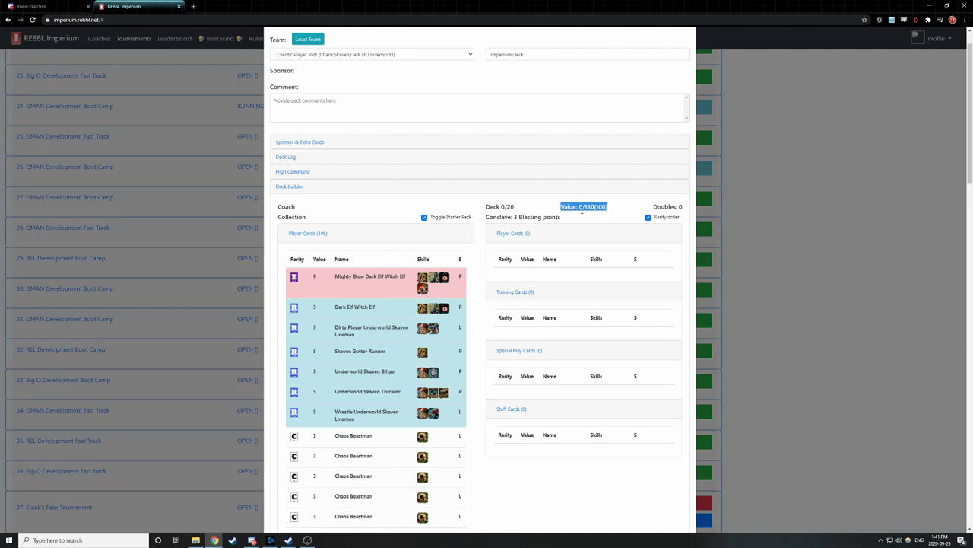
click(604, 226)
drag(507, 217, 575, 221)
click(575, 221)
double_click(581, 207)
drag(584, 206, 596, 206)
double_click(601, 207)
Step: Leave the deck and examine the conclave ranges with their blessing and curse points in the details of Steak's Fake Tournament
click(786, 242)
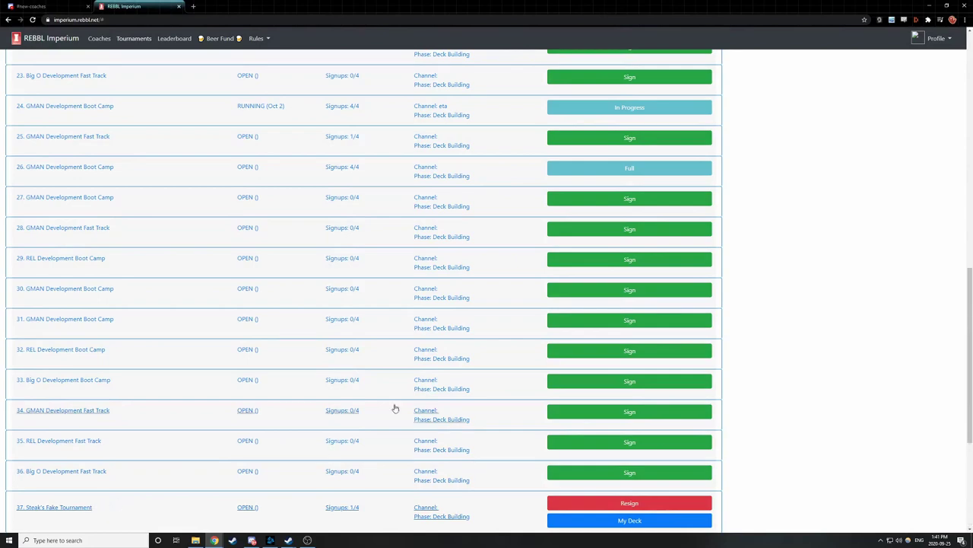
scroll(349, 414, down, 2)
scroll(348, 415, down, 2)
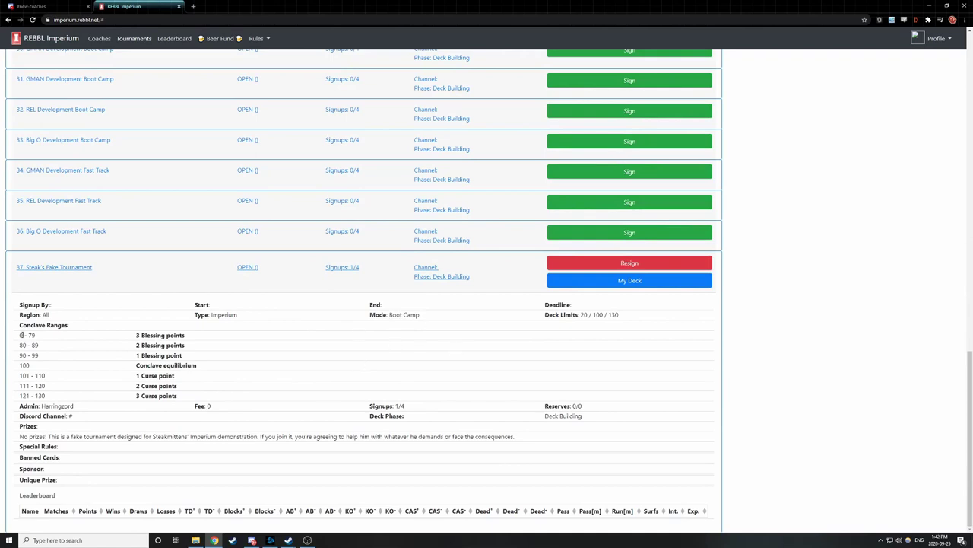
drag(21, 334, 77, 400)
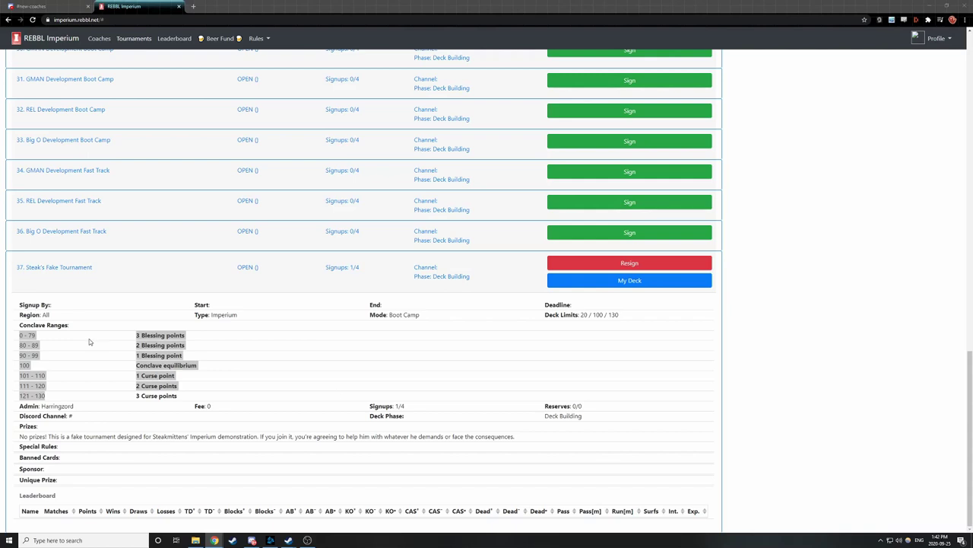
click(161, 386)
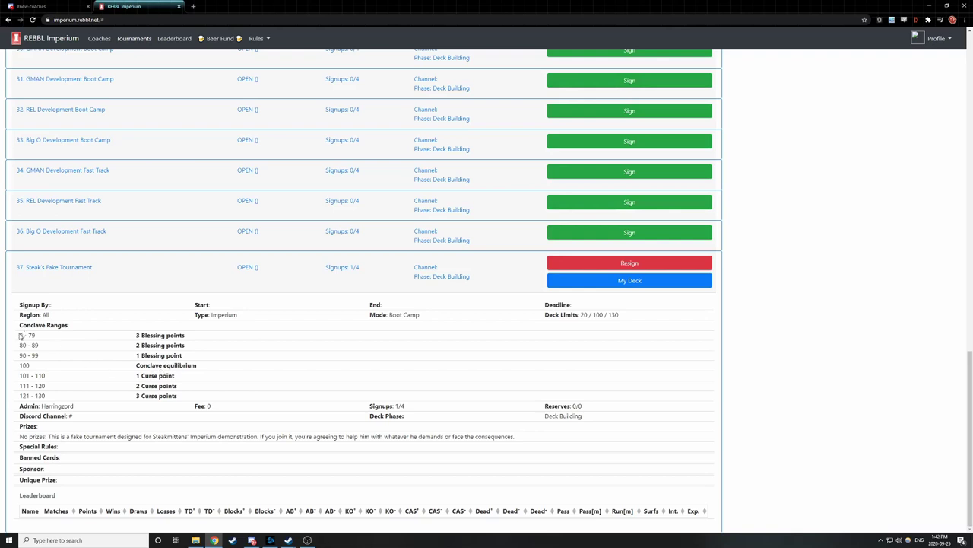
drag(21, 335, 41, 336)
drag(136, 336, 192, 338)
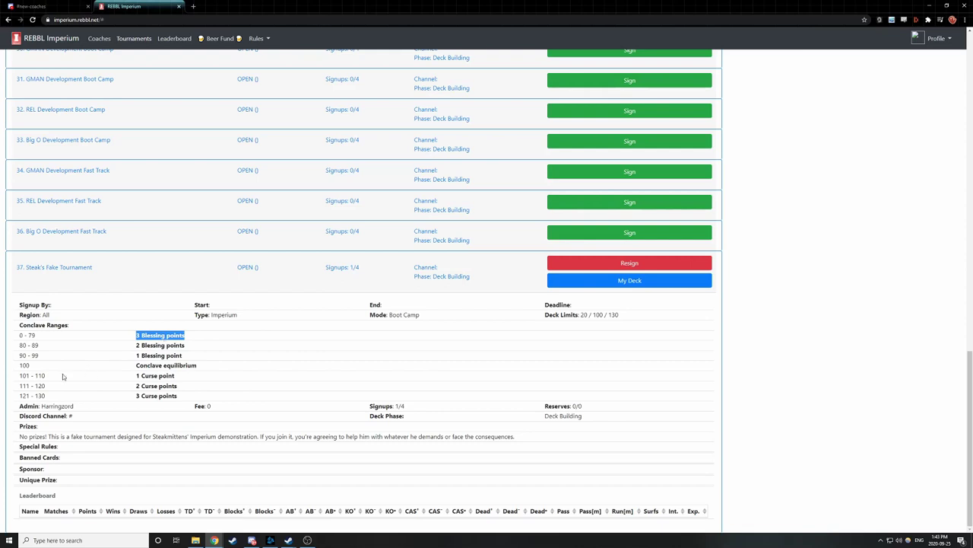
click(133, 356)
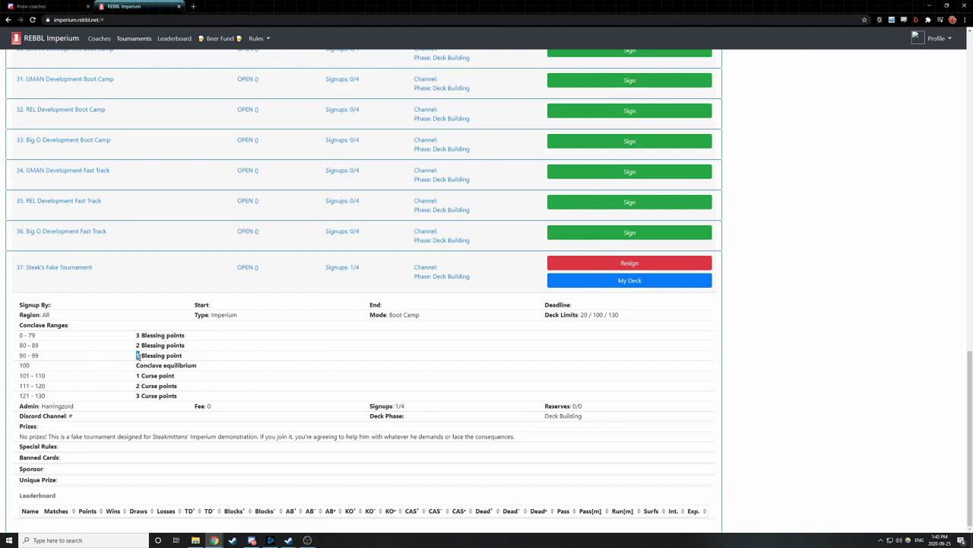
drag(23, 365, 49, 369)
drag(35, 395, 46, 395)
Step: Reopen the coach's deck for Steak's Fake Tournament and add one Apothecary and three Re-roll staff cards
click(630, 280)
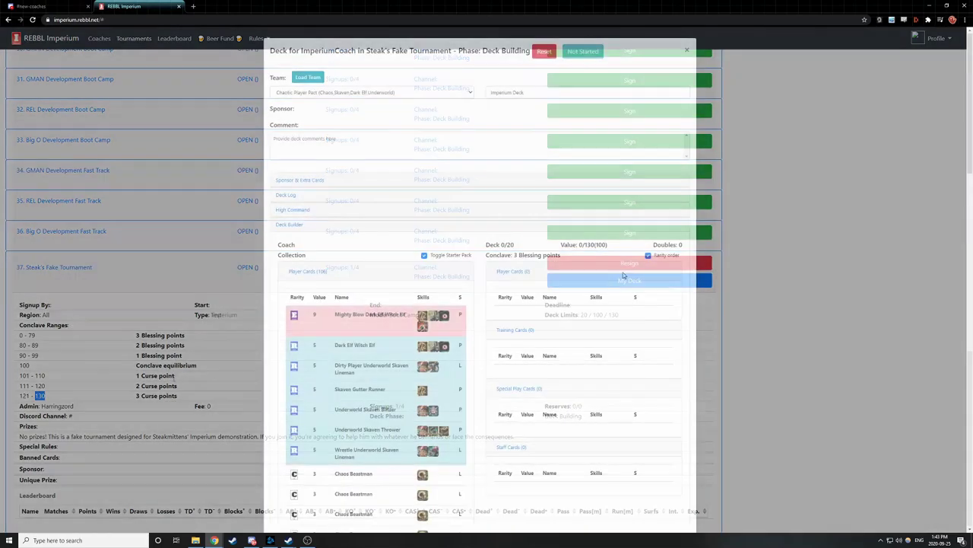
scroll(494, 359, down, 2)
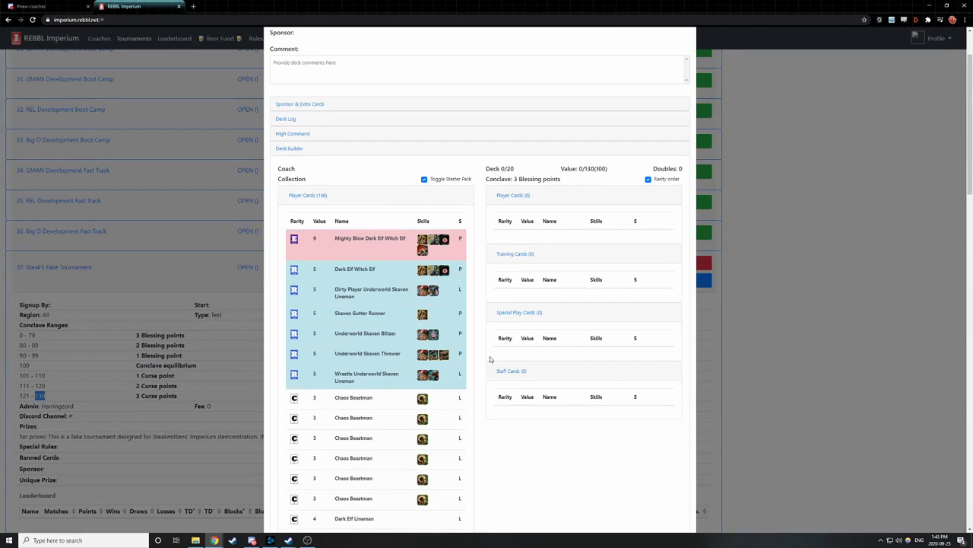
scroll(490, 356, down, 5)
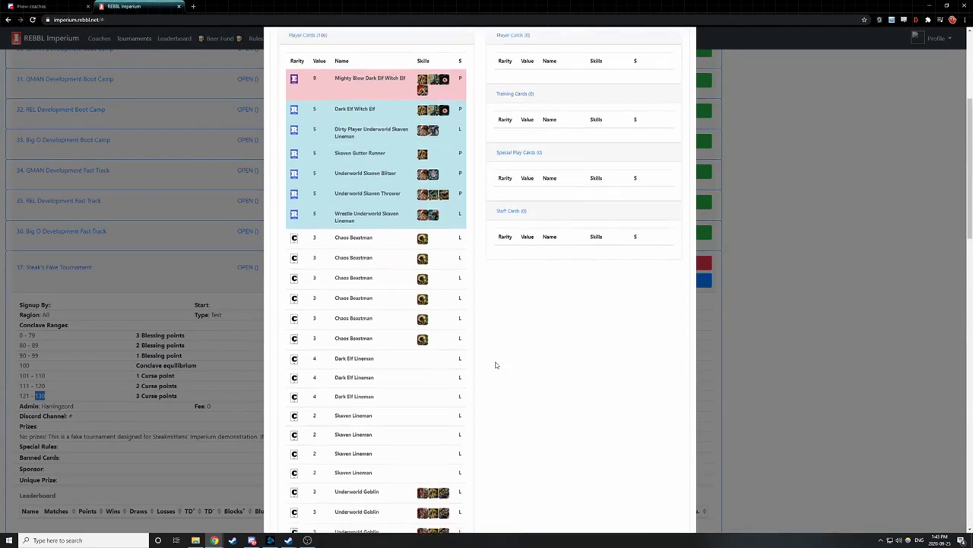
scroll(495, 364, down, 12)
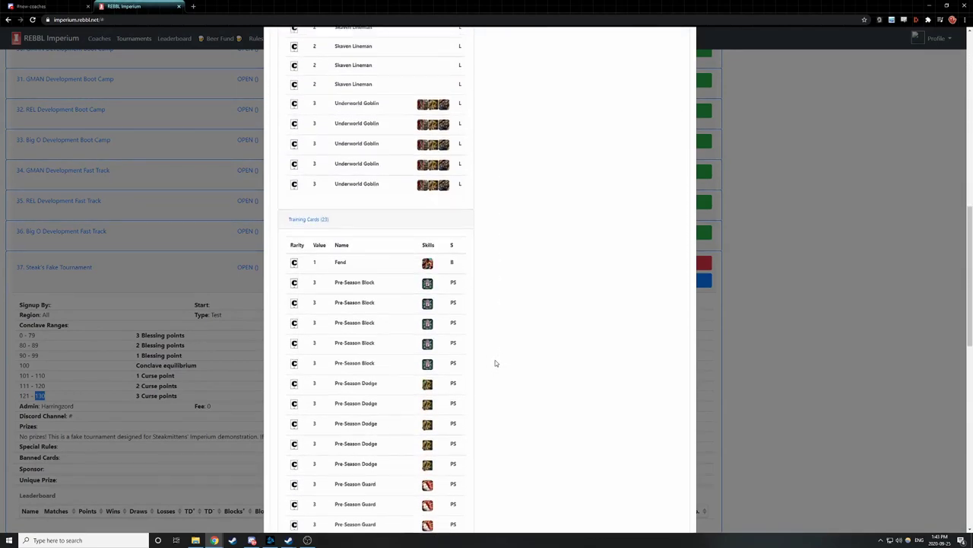
scroll(495, 363, down, 10)
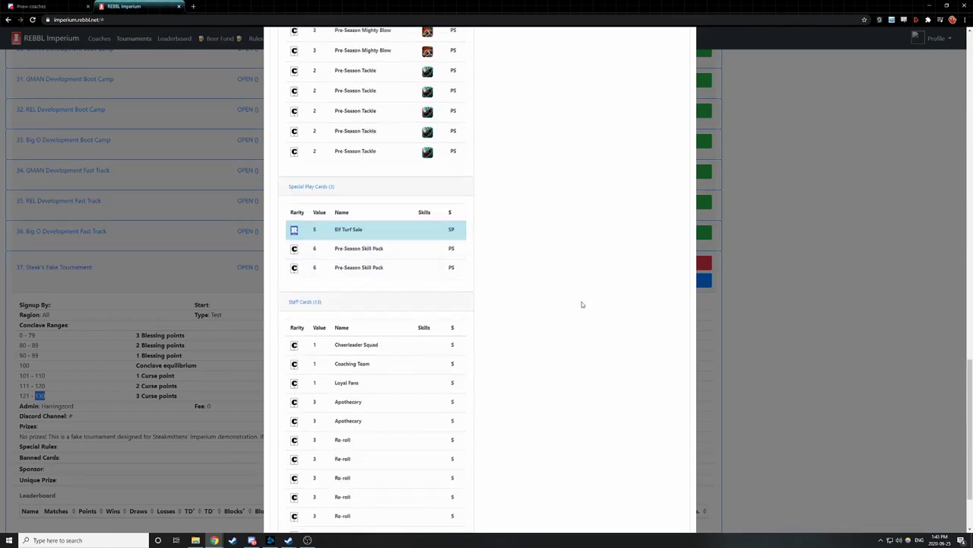
scroll(571, 316, down, 2)
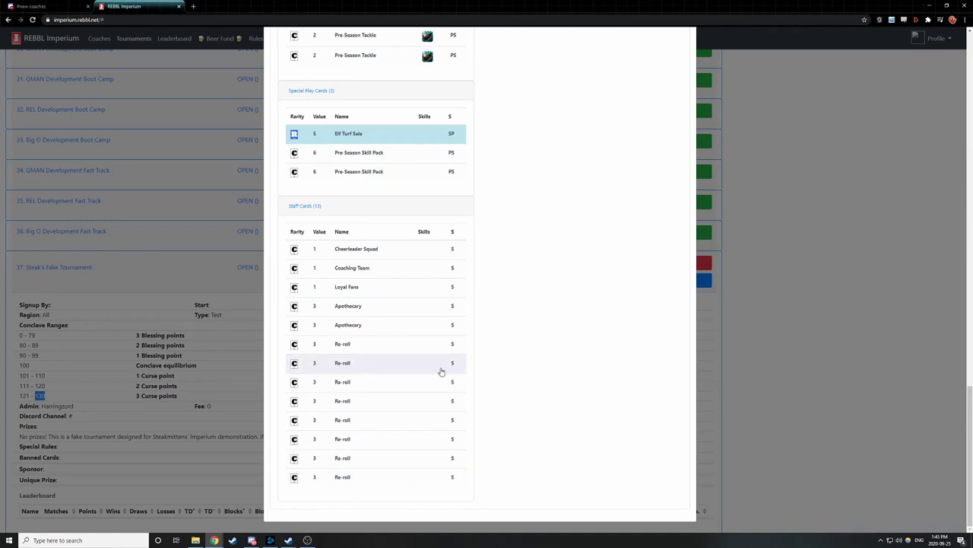
click(397, 335)
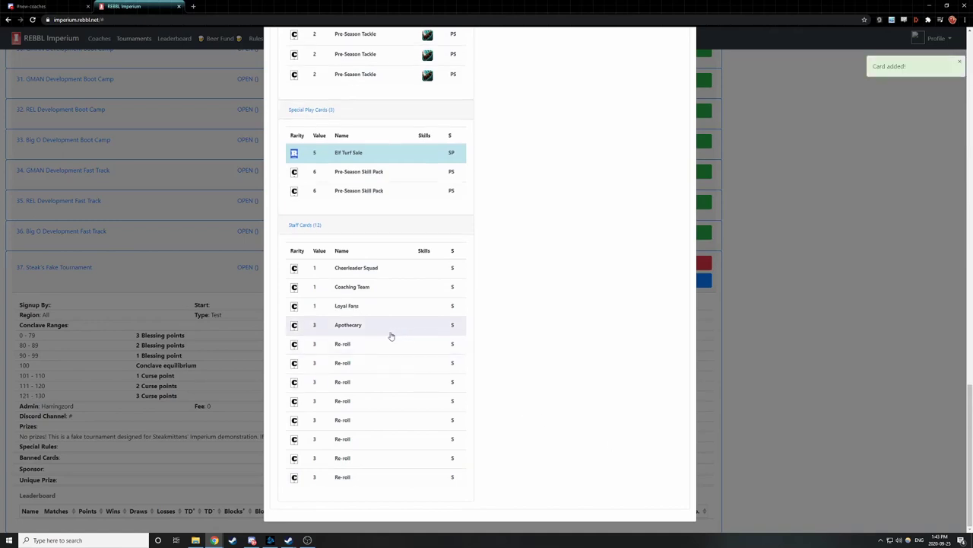
click(376, 347)
click(362, 364)
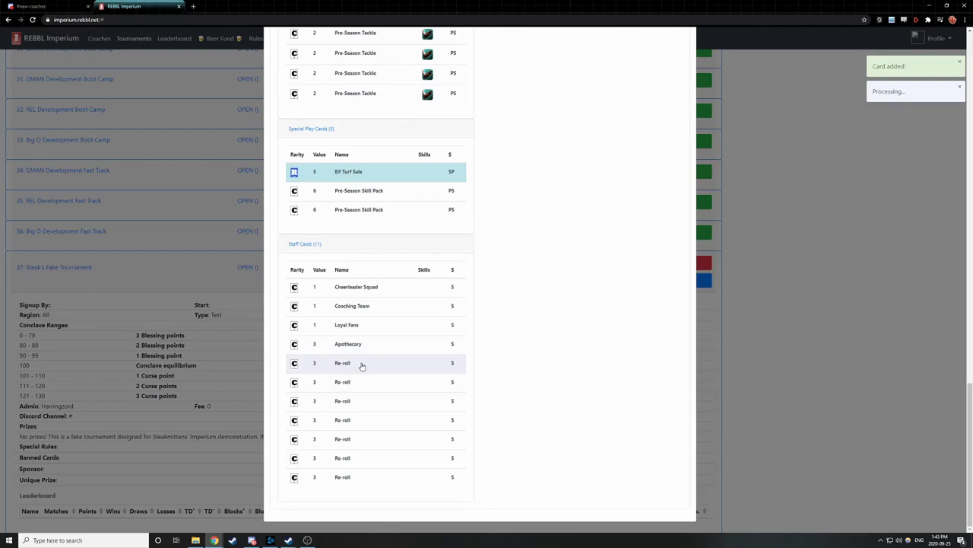
click(363, 385)
Step: Add the Mighty Blow Dark Elf Witch Elf, Skaven Gutter Runner, Underworld Skaven Blitzer and Thrower, and the Dirty Player and Wrestle Underworld Skaven Linemen
scroll(578, 371, up, 9)
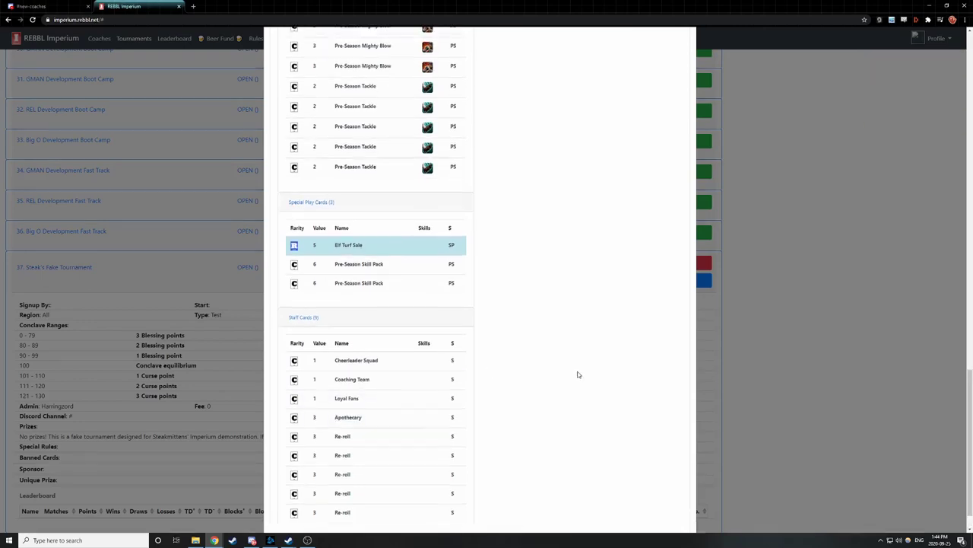
scroll(592, 374, up, 5)
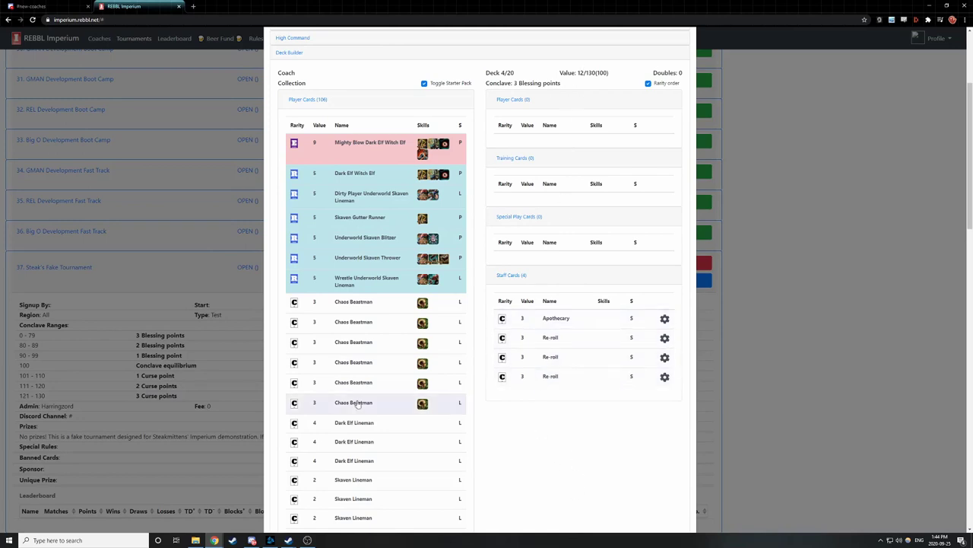
scroll(384, 384, up, 2)
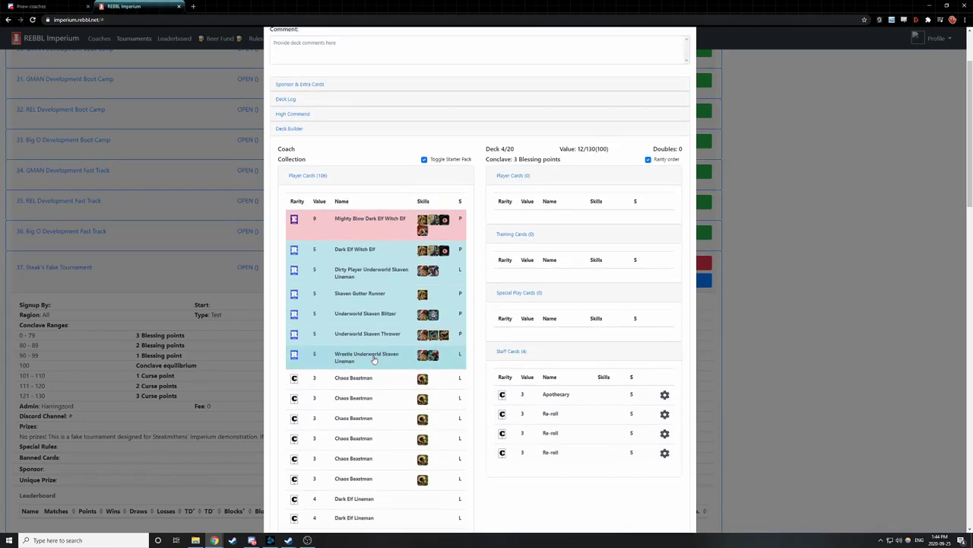
click(389, 222)
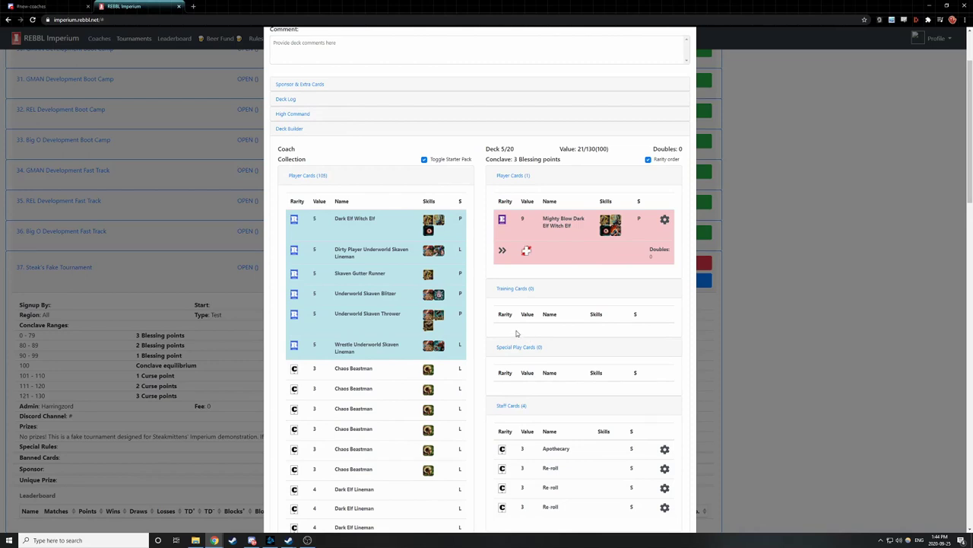
click(375, 259)
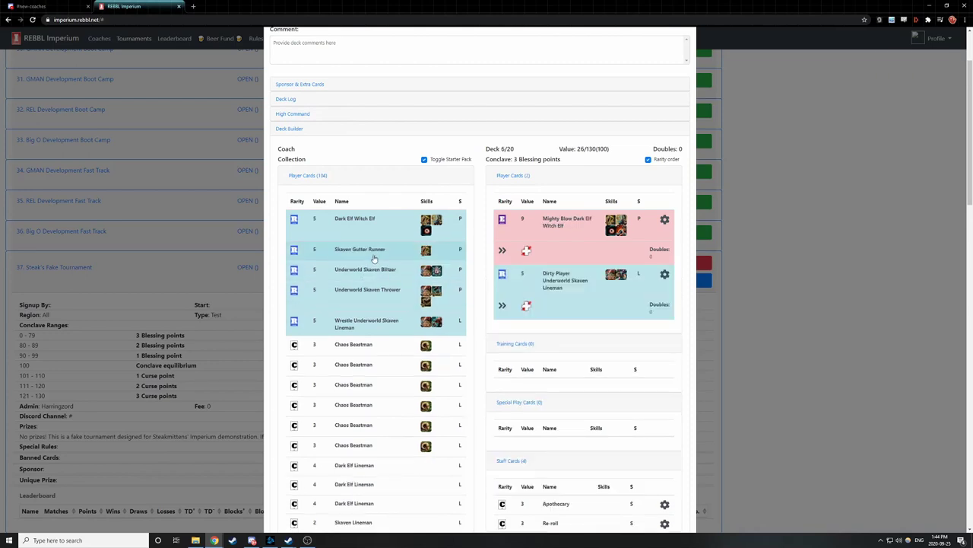
click(371, 256)
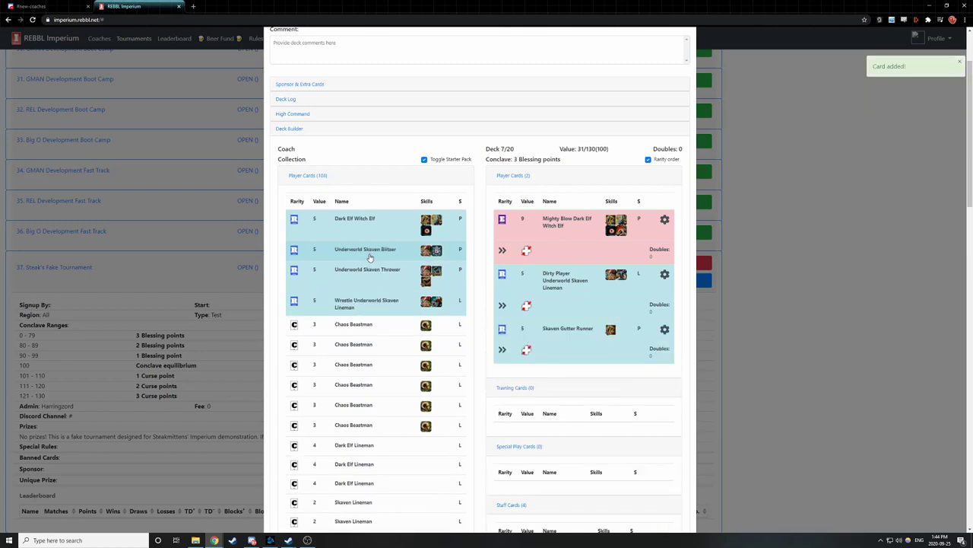
click(370, 258)
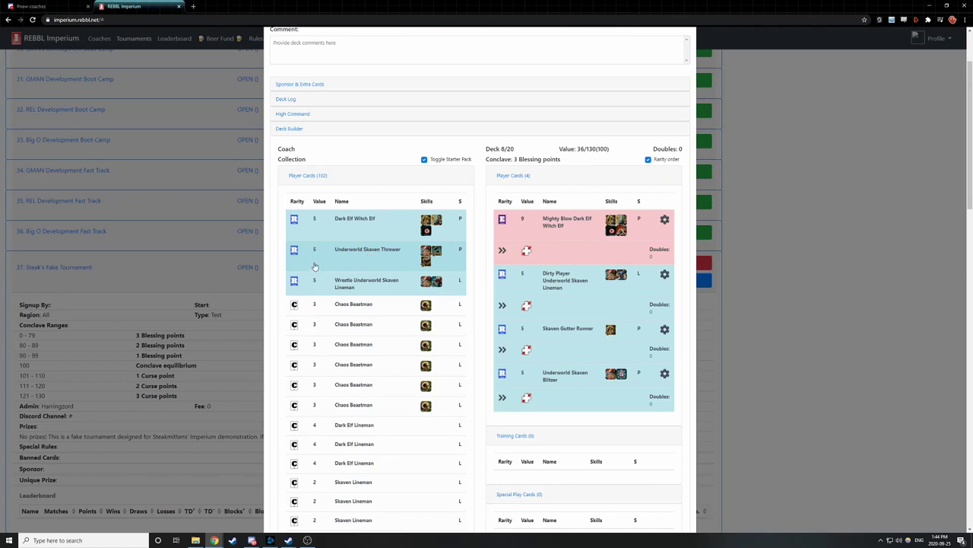
click(376, 261)
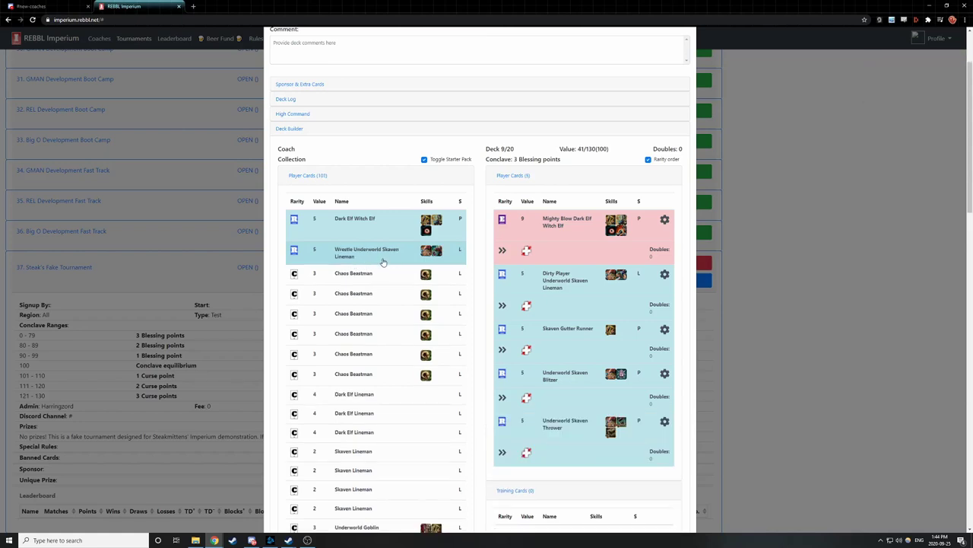
click(383, 260)
Step: Add three Dark Elf Lineman cards from the collection to the deck
scroll(386, 332, down, 1)
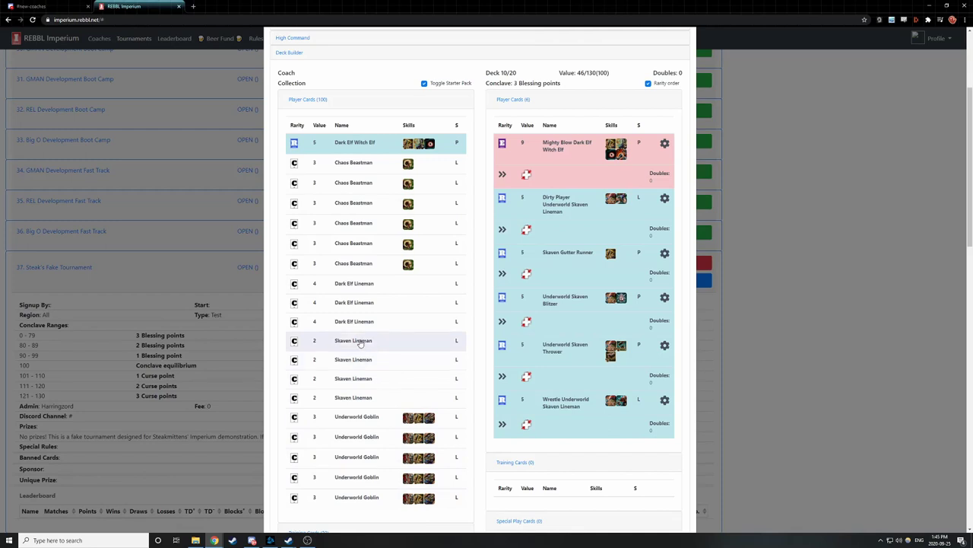
click(360, 285)
click(360, 285)
click(361, 286)
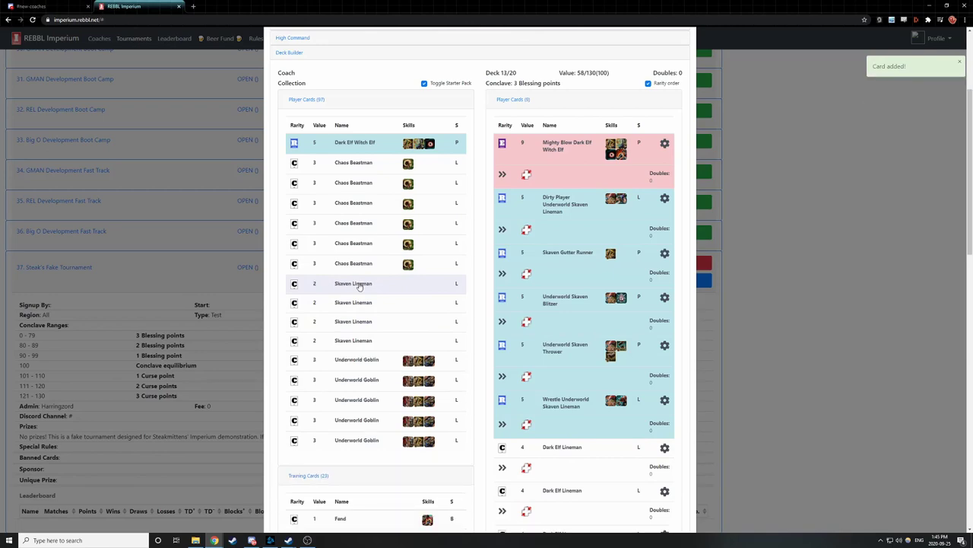
Step: Check the deck's player cards and add three Chaos Beastman cards from the collection
scroll(579, 397, down, 2)
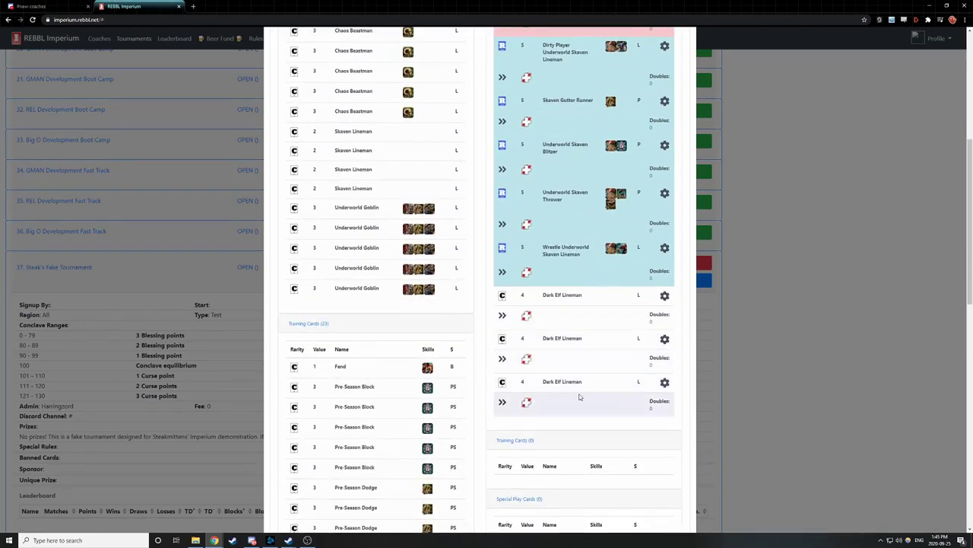
scroll(579, 397, up, 3)
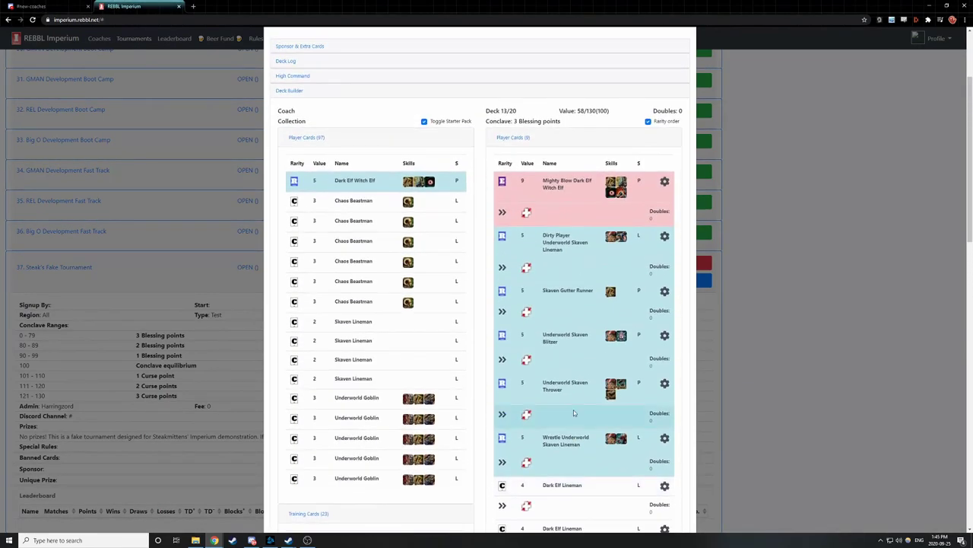
scroll(573, 410, down, 2)
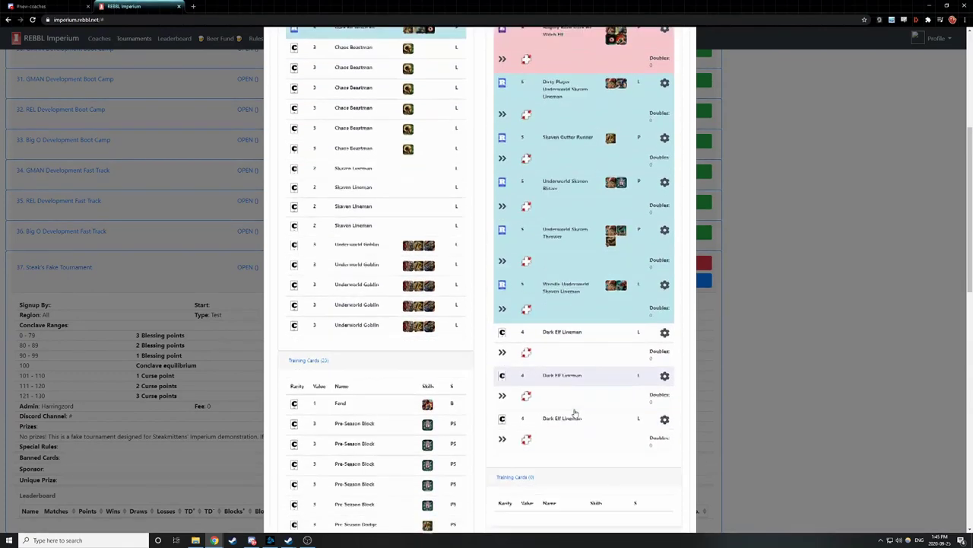
scroll(571, 409, down, 1)
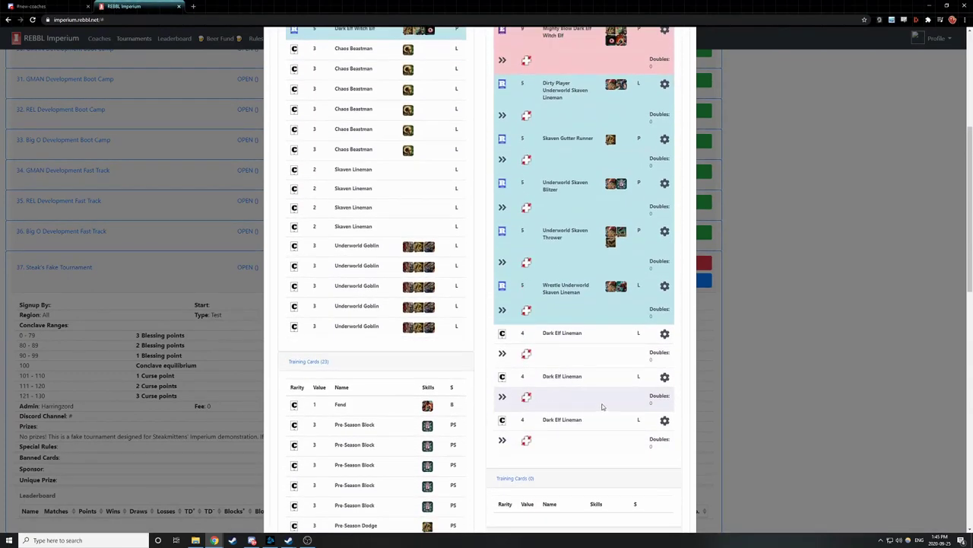
scroll(601, 403, up, 1)
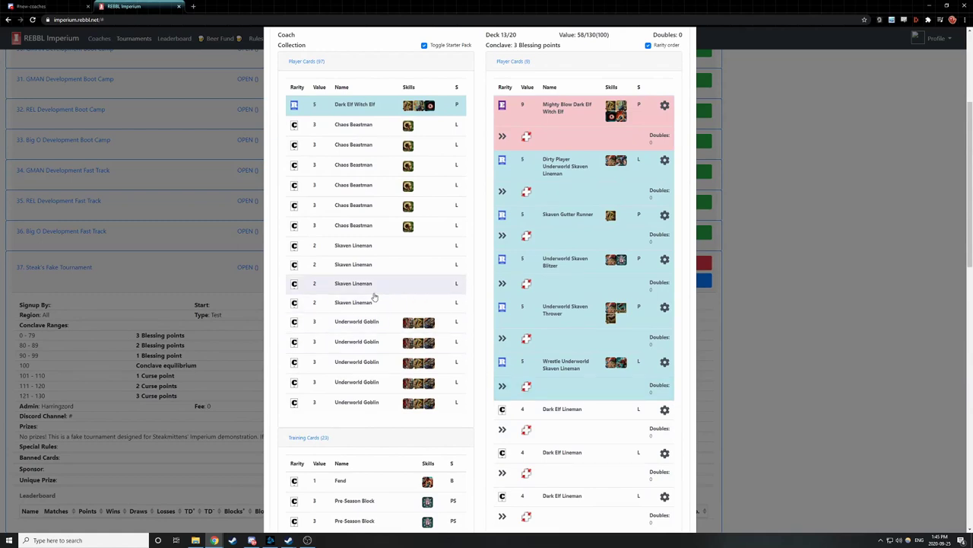
click(362, 129)
click(362, 130)
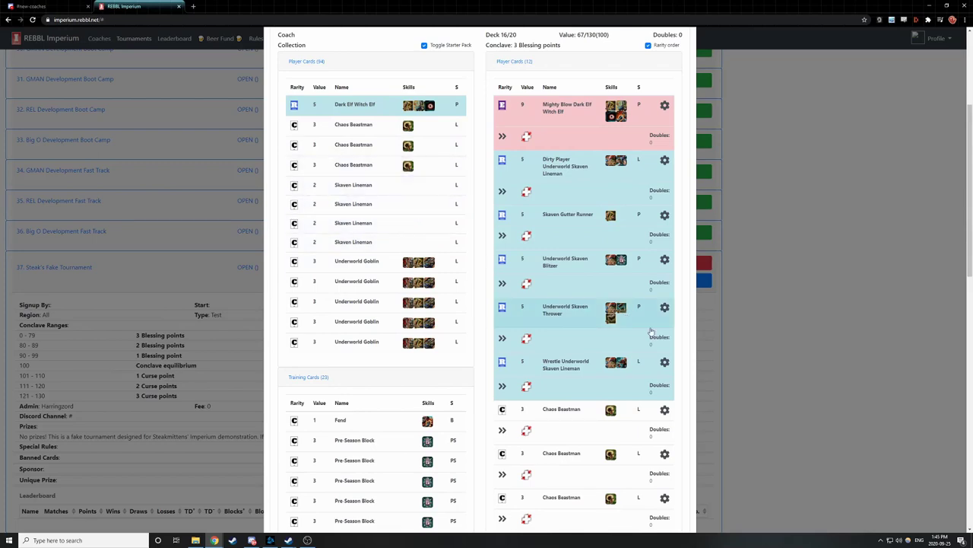
Step: Look over the player cards in the deck, from the Witch Elf down to the Dark Elf Linemen
scroll(646, 325, down, 4)
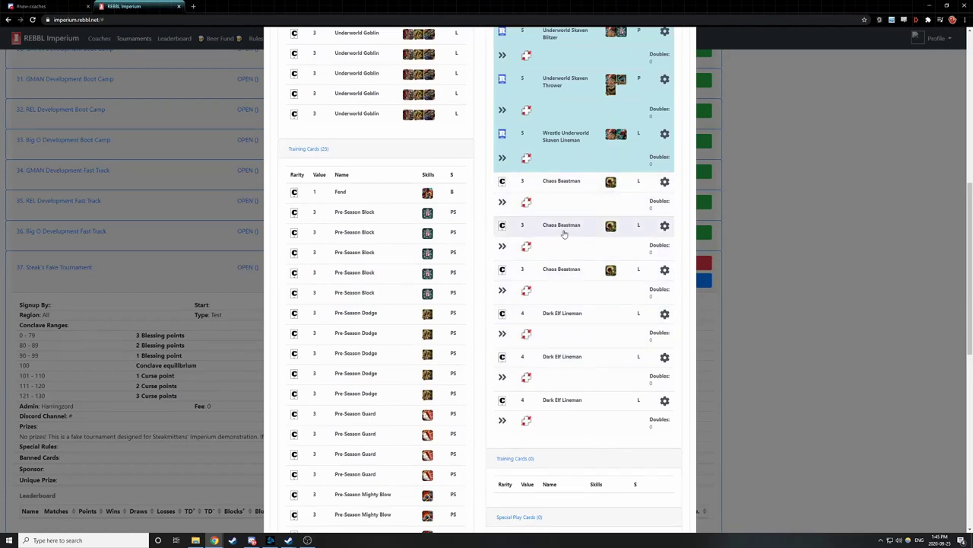
scroll(583, 373, up, 1)
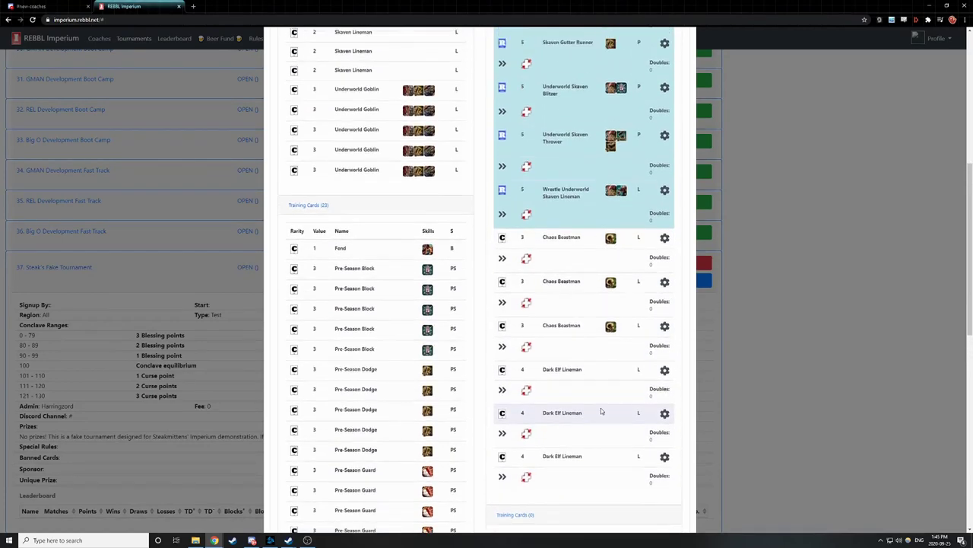
scroll(601, 410, up, 2)
scroll(593, 437, down, 3)
scroll(587, 464, up, 2)
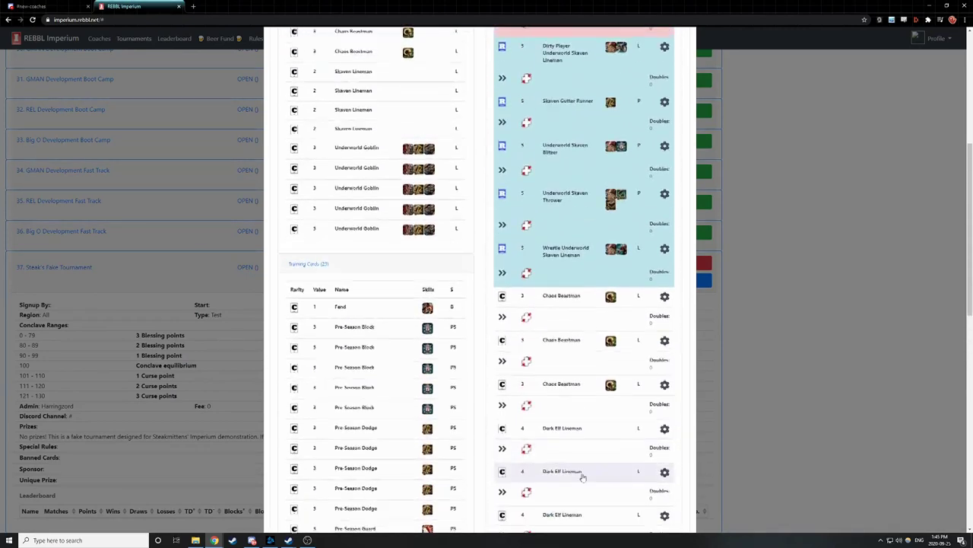
scroll(584, 470, up, 3)
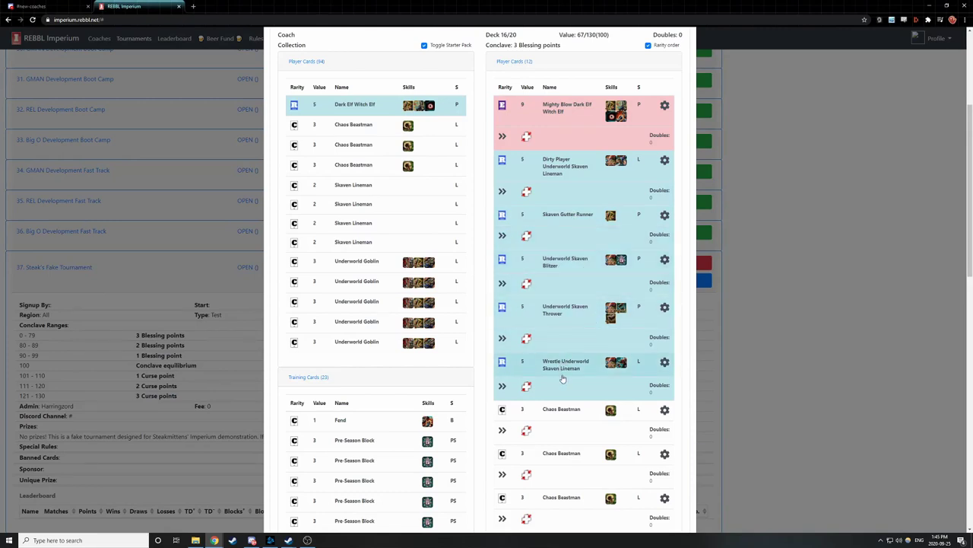
Step: Look over the deck's player cards and the training cards available in the collection
scroll(525, 114, up, 1)
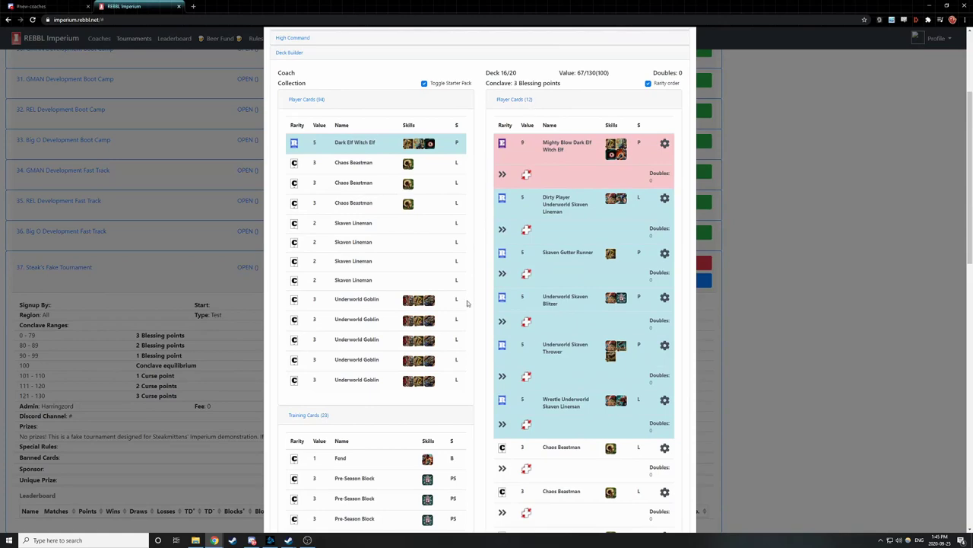
scroll(468, 303, down, 5)
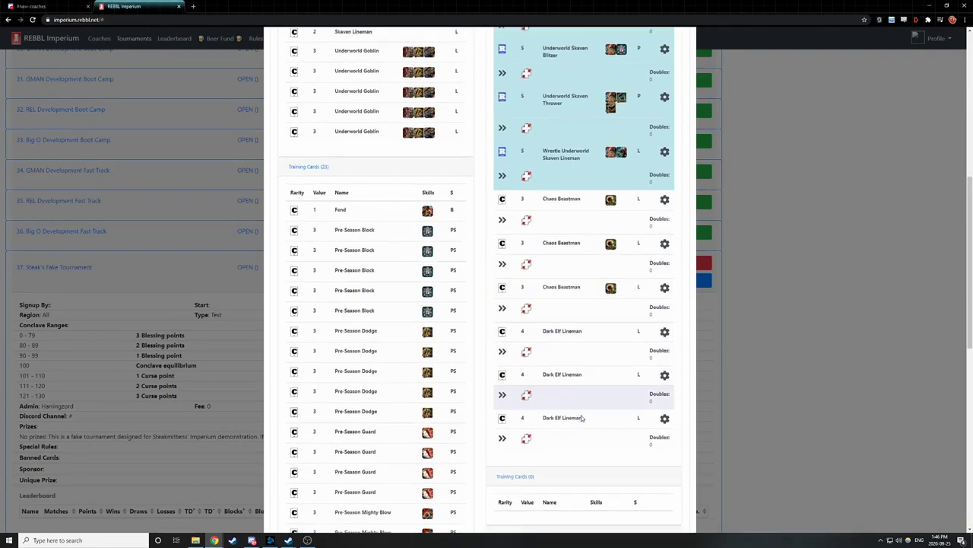
scroll(581, 418, down, 1)
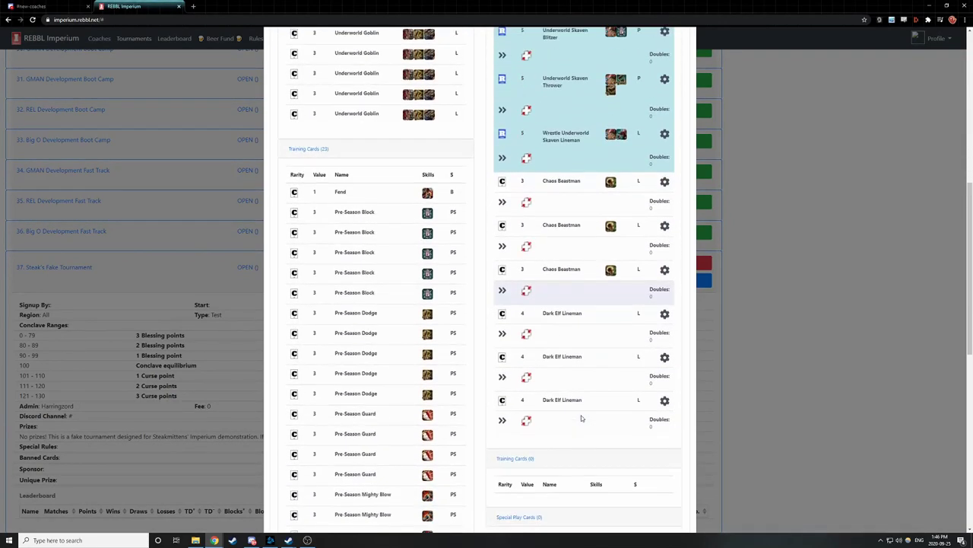
scroll(581, 417, down, 1)
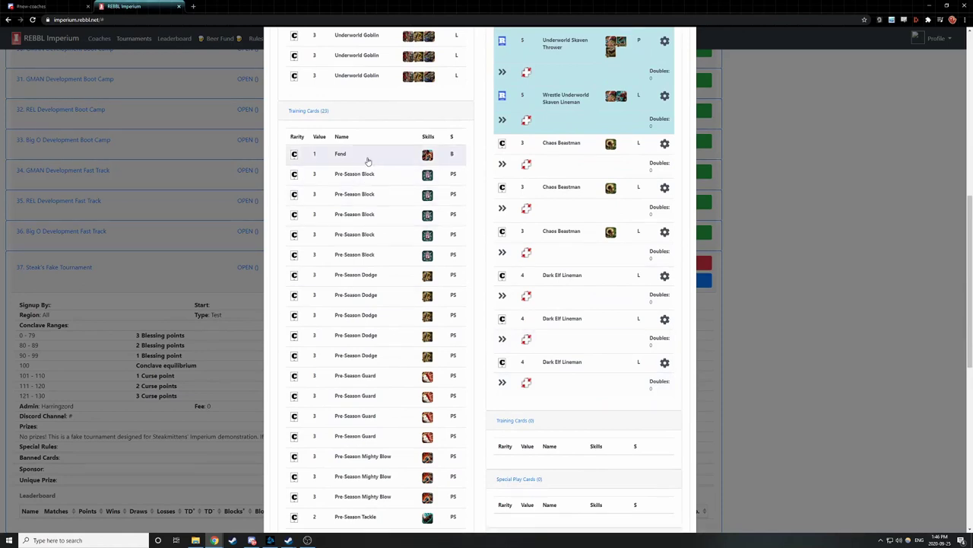
mouse_move(368, 162)
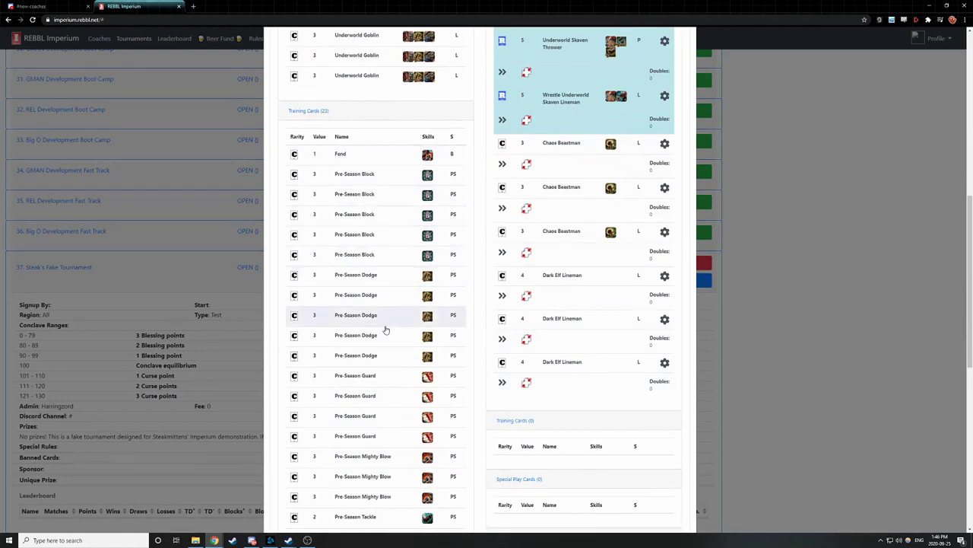
scroll(384, 334, up, 3)
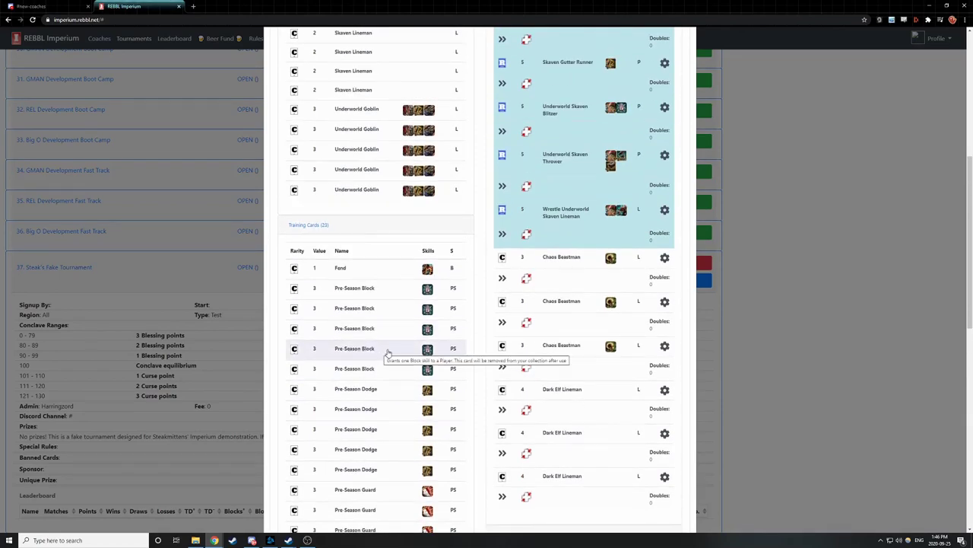
scroll(384, 353, up, 5)
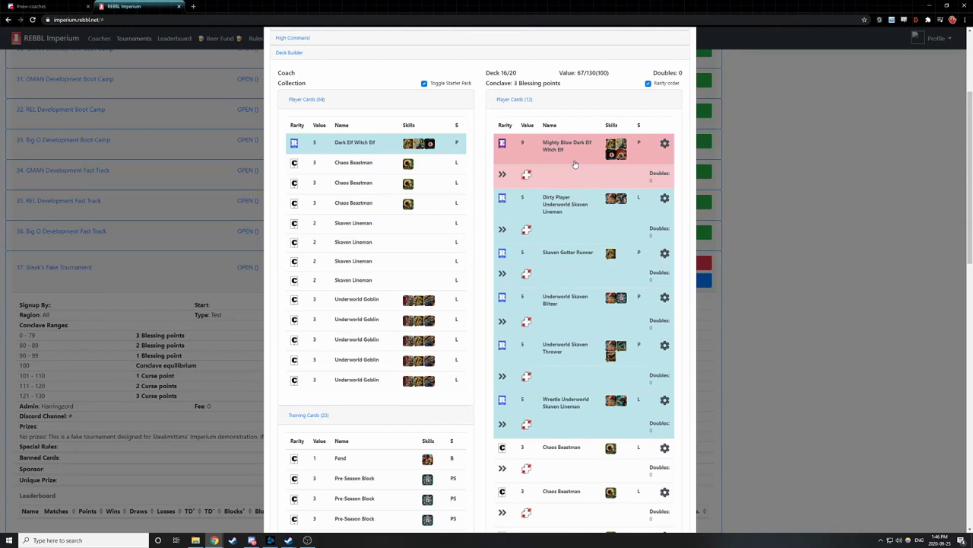
Step: Add a Pre-Season Block training card to the deck and assign it to the Mighty Blow Dark Elf Witch Elf
scroll(374, 365, down, 3)
click(374, 365)
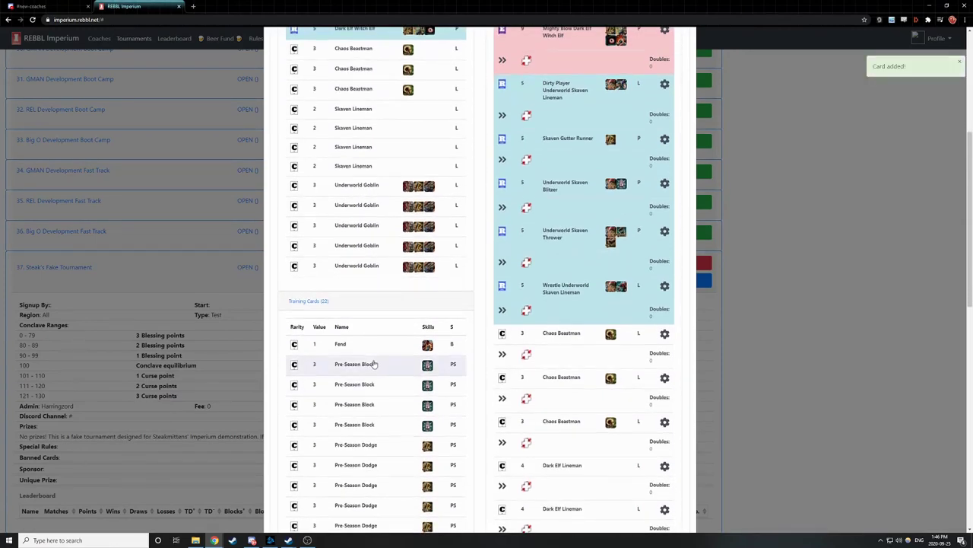
scroll(620, 357, down, 6)
scroll(621, 360, down, 2)
click(533, 372)
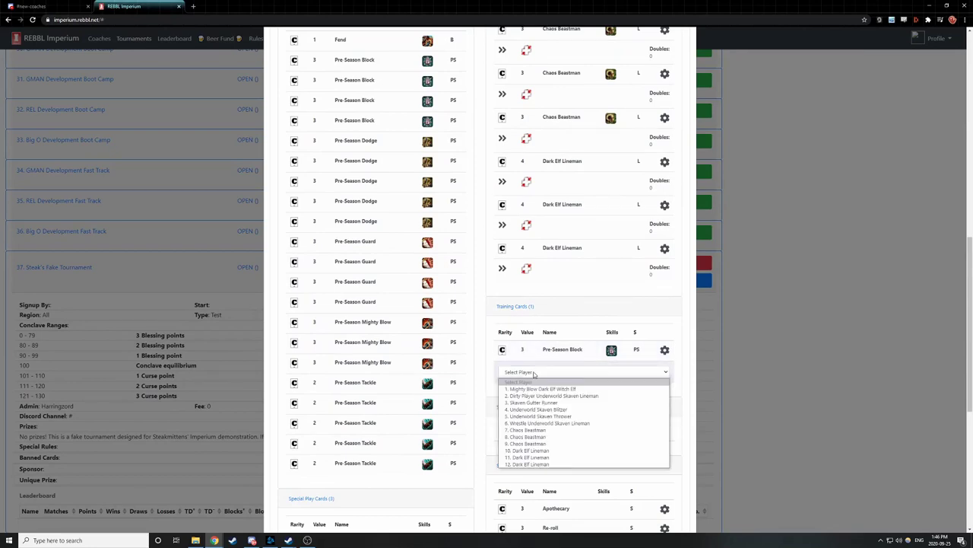
click(547, 390)
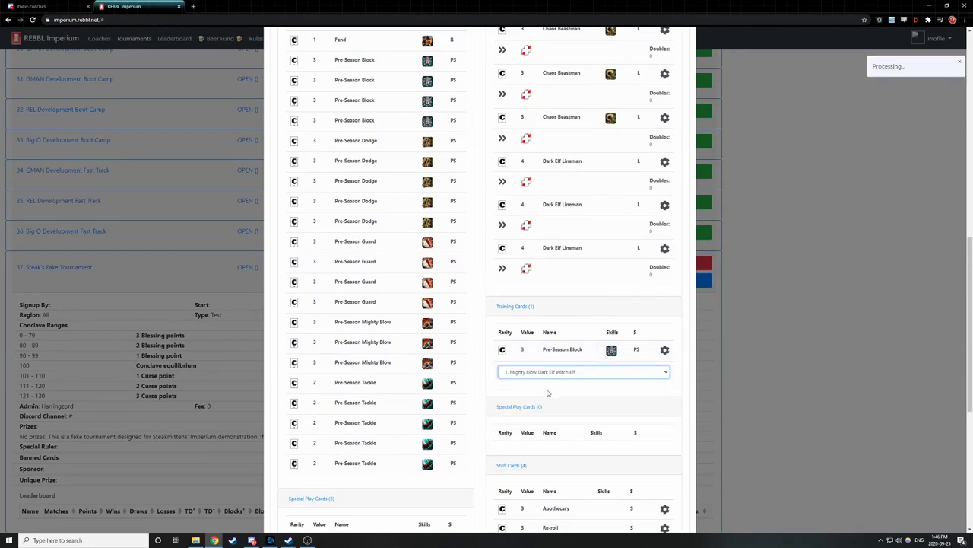
scroll(597, 404, up, 6)
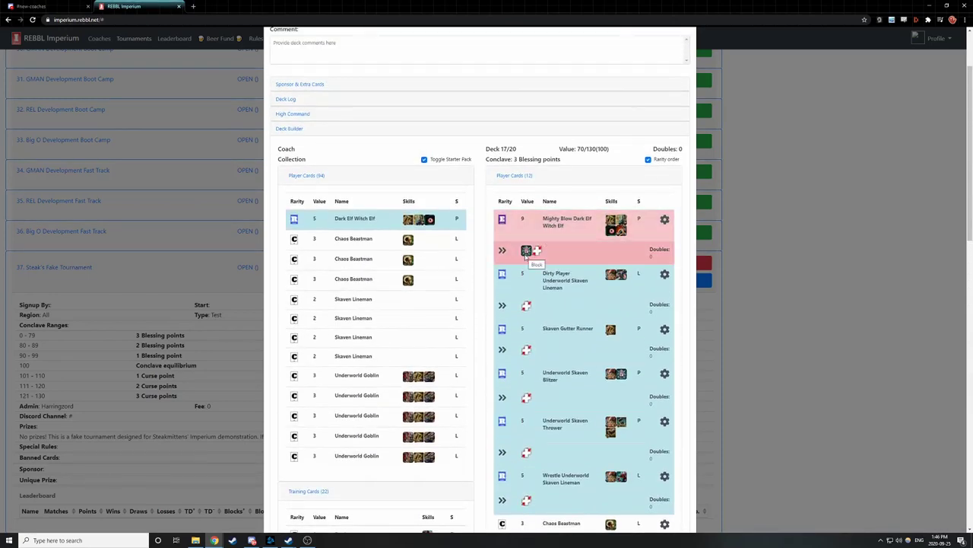
Step: Add a Pre-Season Tackle training card and assign it to the Mighty Blow Dark Elf Witch Elf
scroll(568, 399, down, 2)
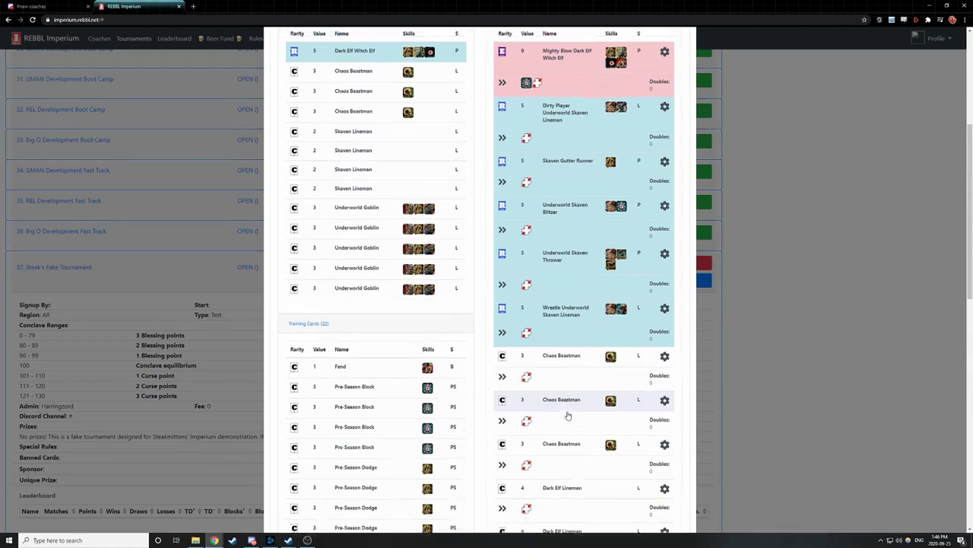
scroll(568, 417, down, 3)
scroll(565, 409, down, 2)
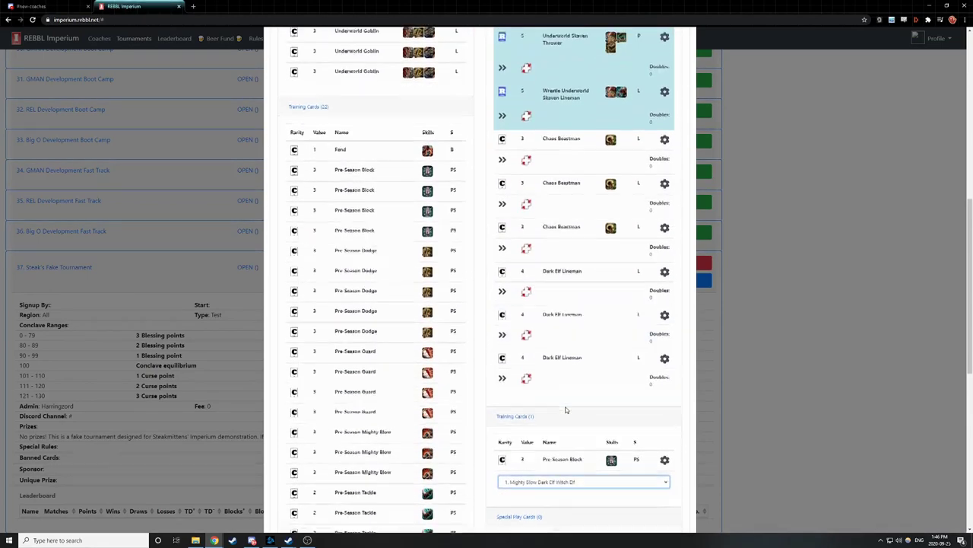
drag(390, 388, 563, 376)
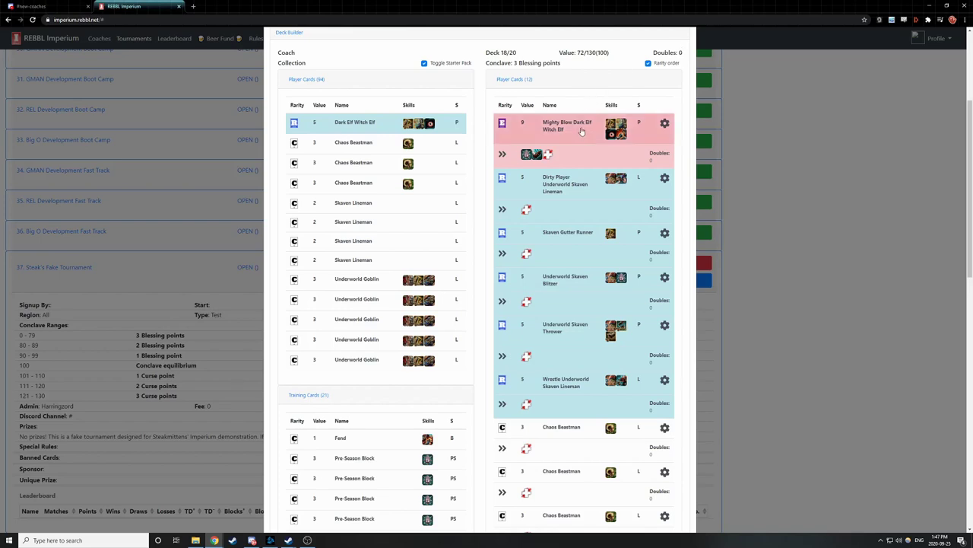
Step: Try giving the Mighty Blow Dark Elf Witch Elf a Pre-Season Guard training card and check the deck's doubles count
scroll(358, 350, down, 3)
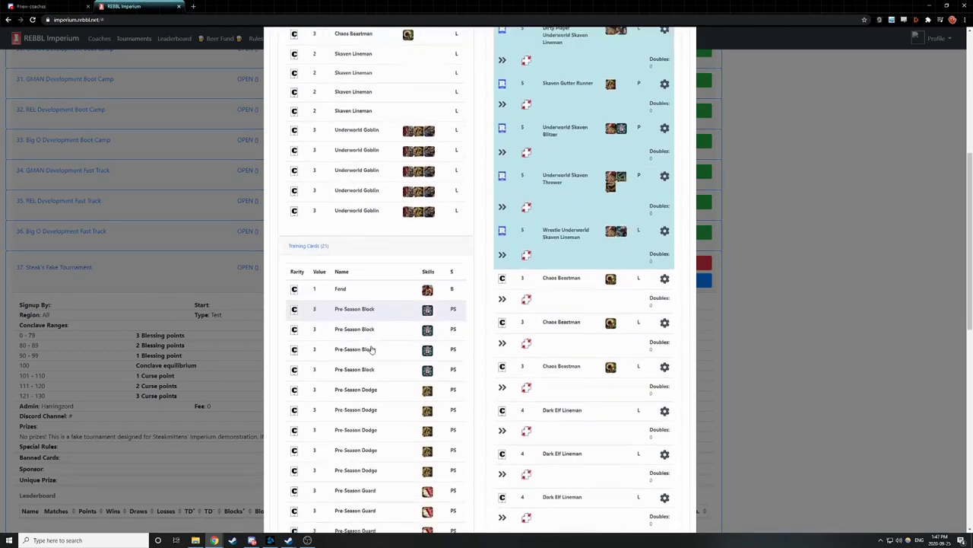
click(369, 373)
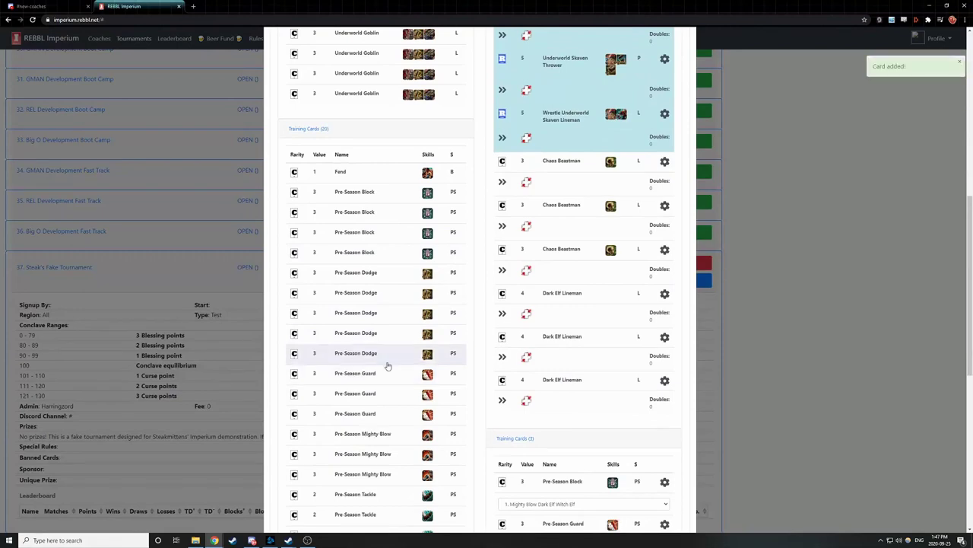
scroll(550, 354, down, 2)
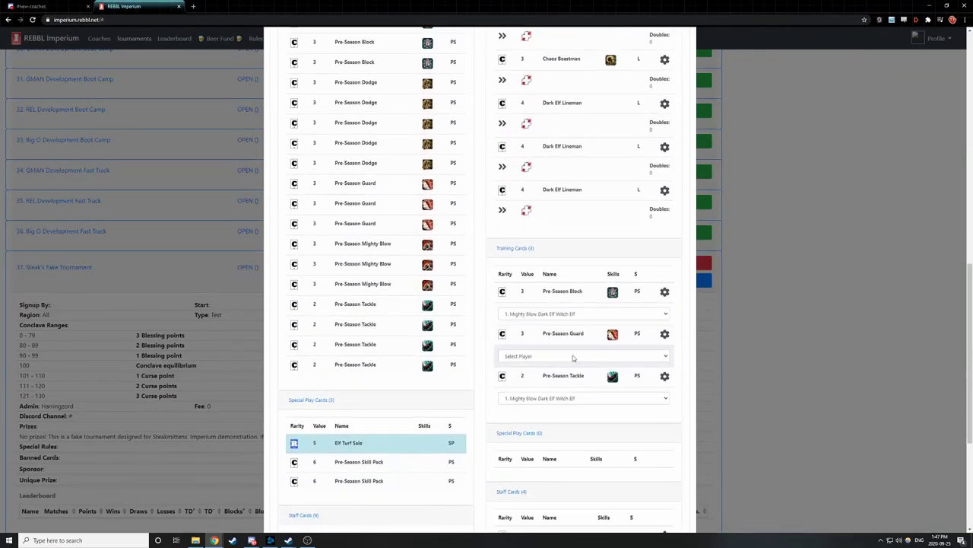
click(571, 357)
click(575, 393)
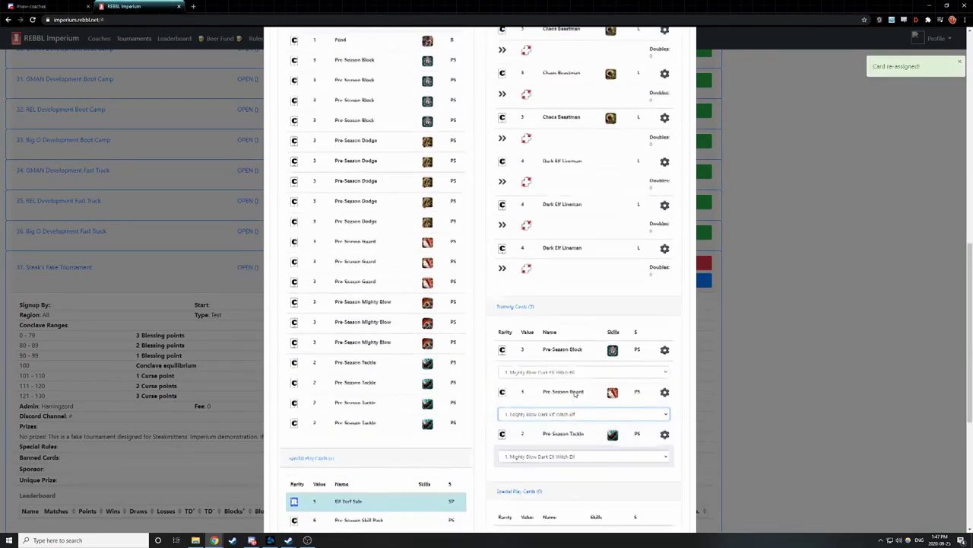
scroll(575, 394, up, 3)
scroll(575, 394, up, 4)
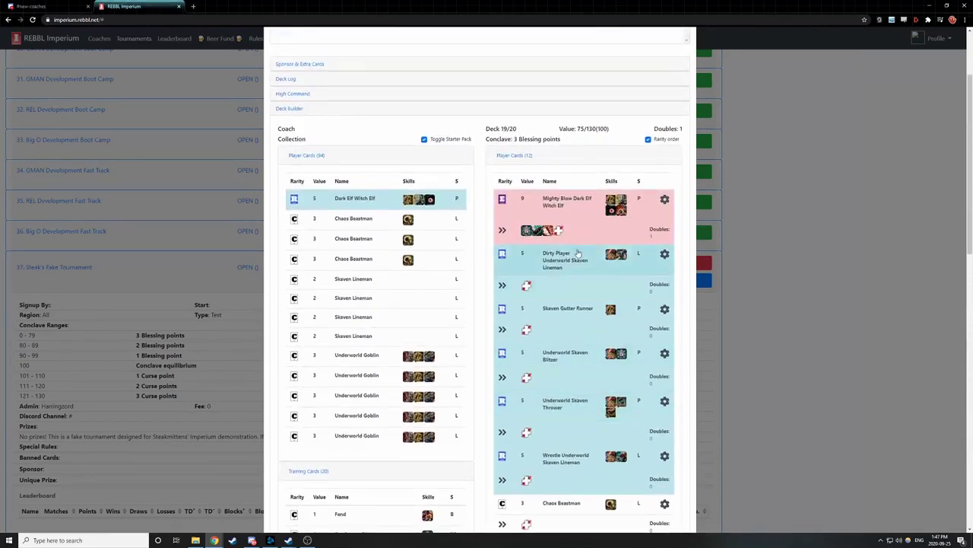
drag(660, 129, 689, 131)
Step: Remove the Pre-Season Guard card from the deck's training cards
scroll(568, 275, down, 4)
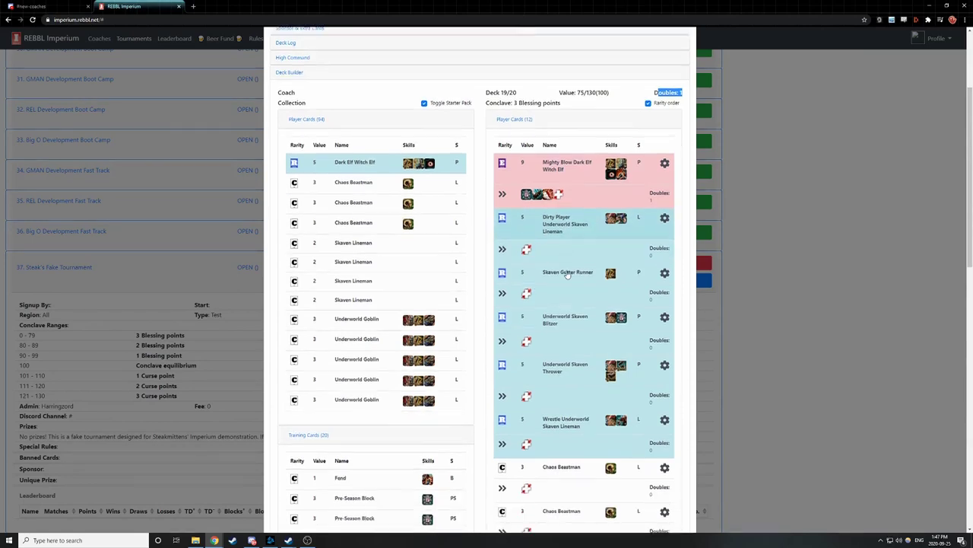
scroll(563, 304, down, 3)
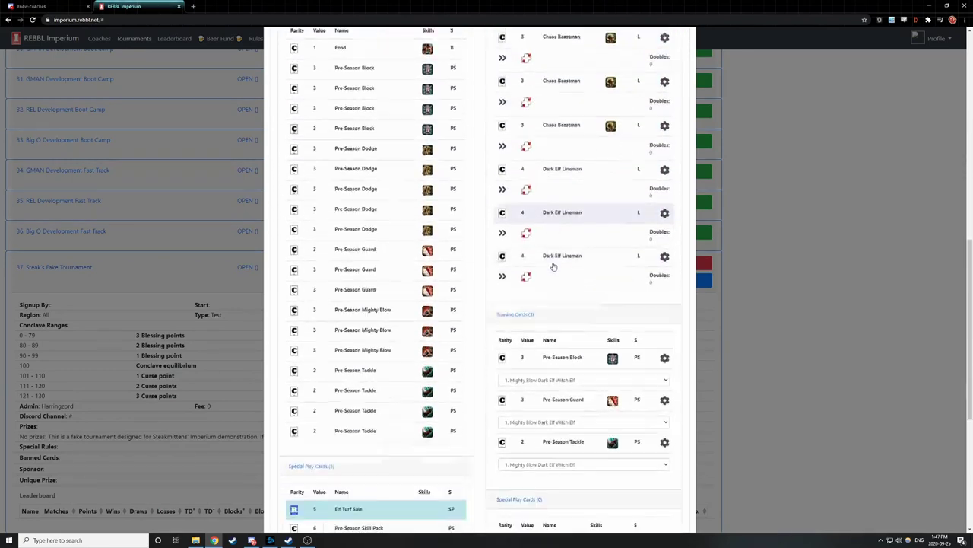
click(580, 373)
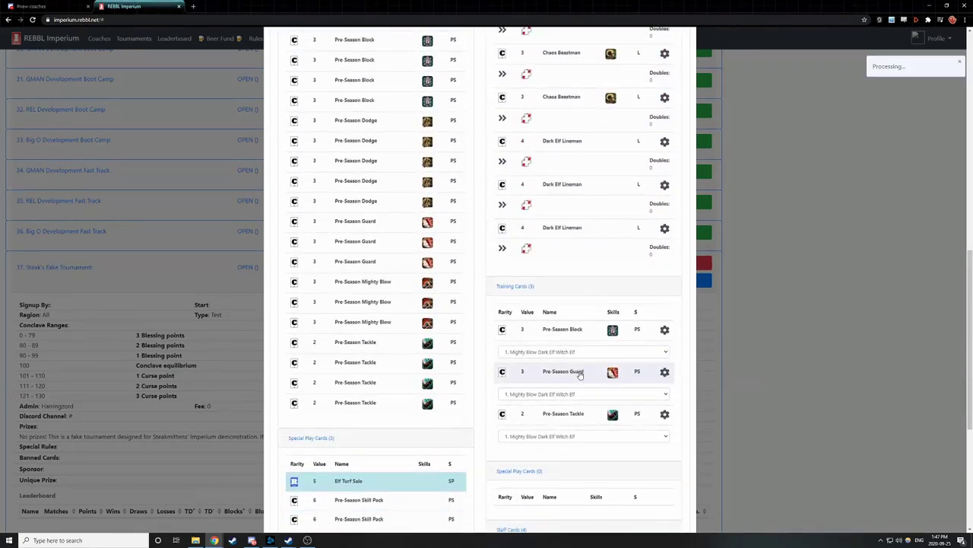
scroll(562, 365, down, 2)
scroll(562, 360, up, 6)
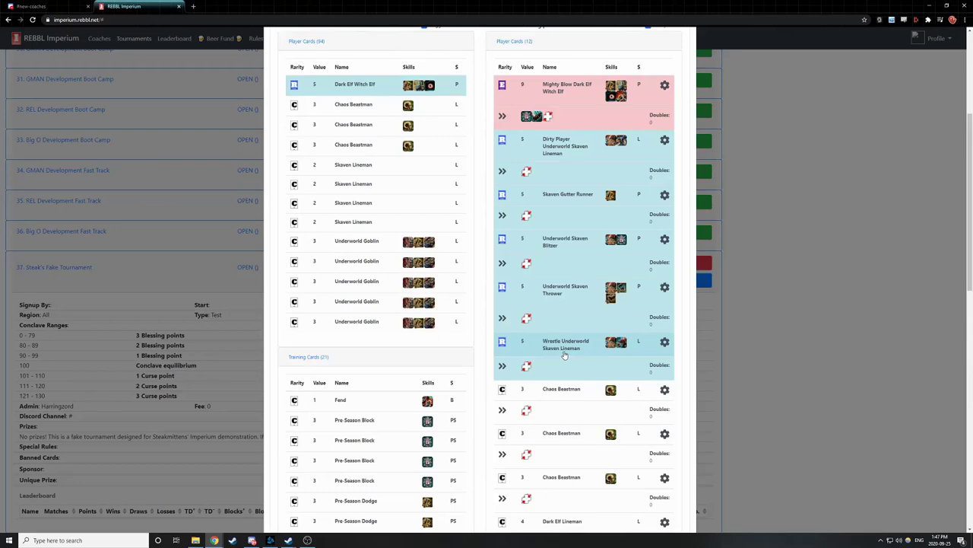
Step: Add a second Pre-Season Tackle card to the deck and assign it to the Wrestle Underworld Skaven Lineman
scroll(565, 355, down, 5)
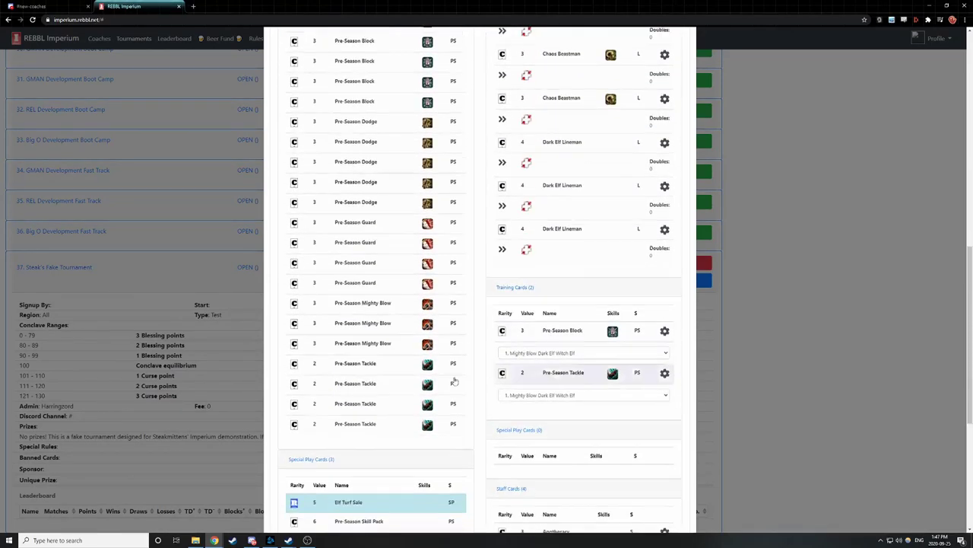
click(373, 368)
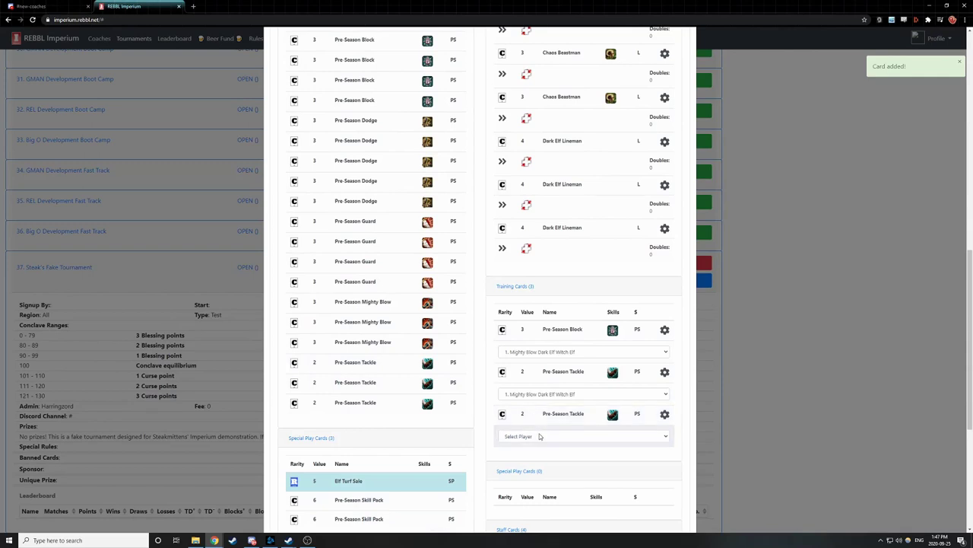
click(538, 437)
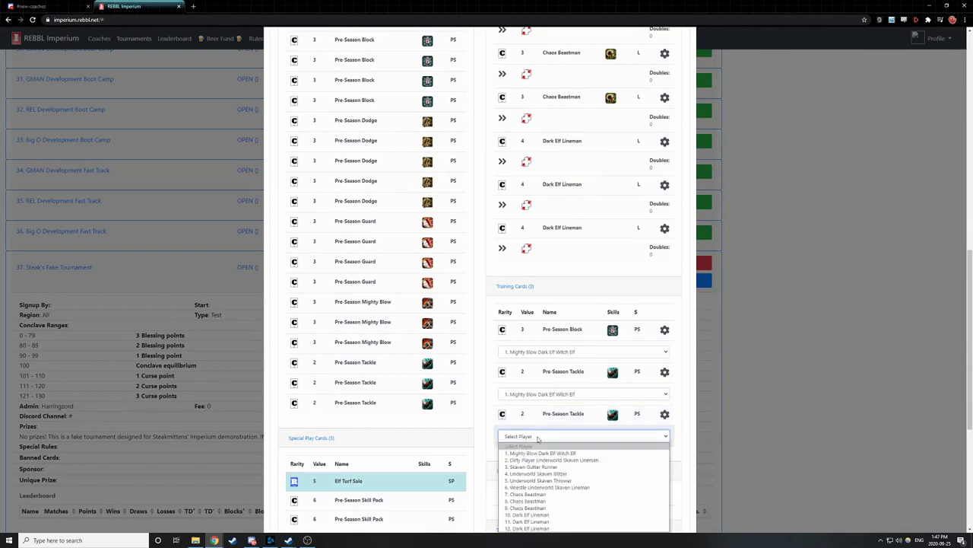
click(578, 488)
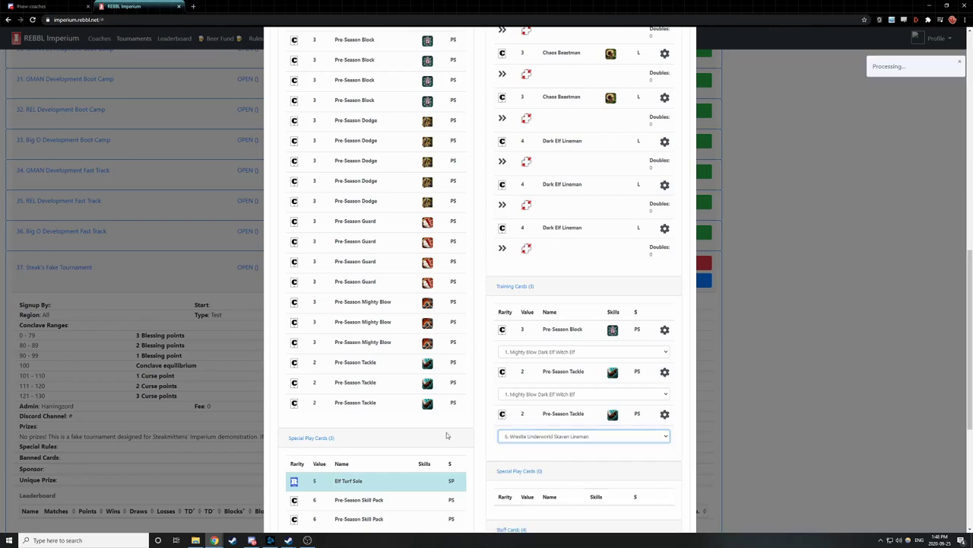
scroll(517, 426, up, 3)
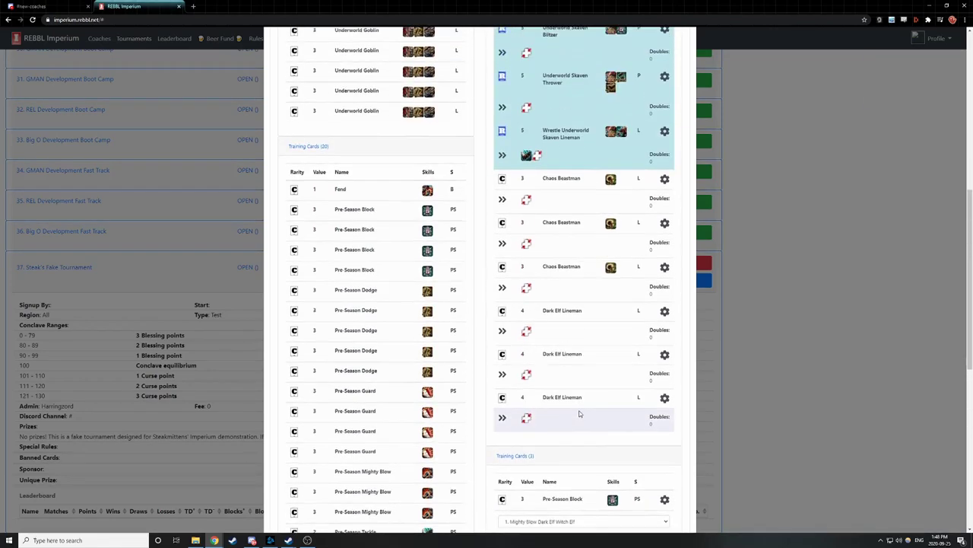
scroll(579, 413, up, 4)
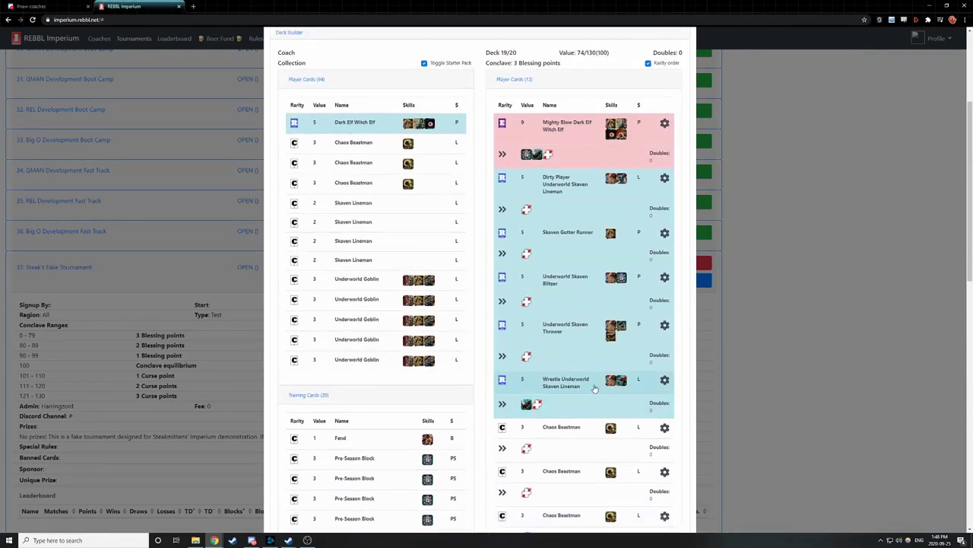
Step: Add a second Pre-Season Block card to the deck and assign it to the Skaven Gutter Runner
scroll(578, 379, down, 2)
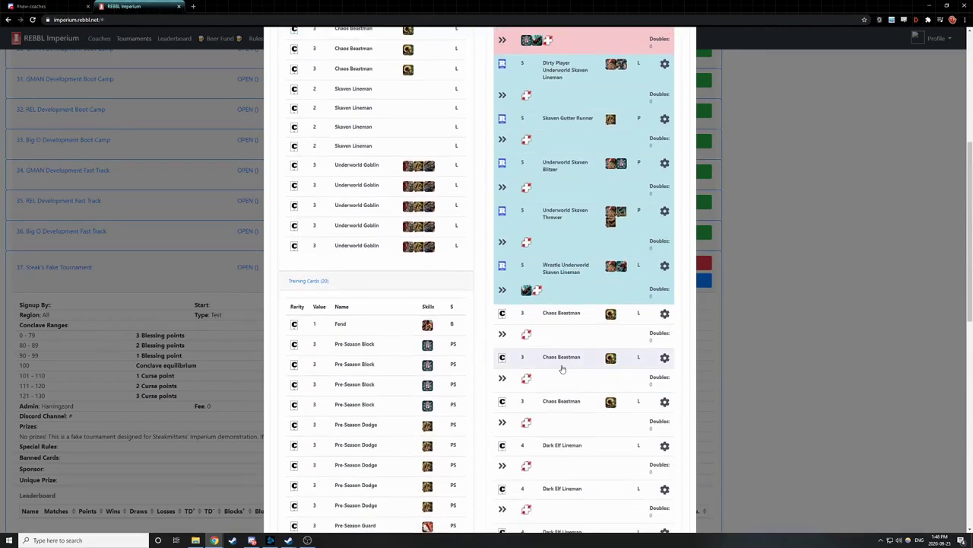
scroll(373, 304, down, 1)
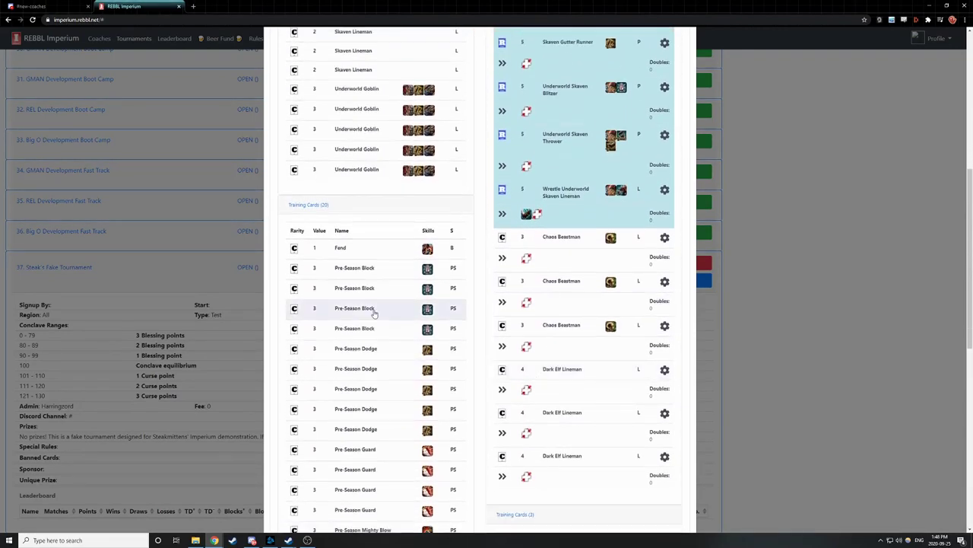
click(369, 272)
scroll(584, 368, down, 3)
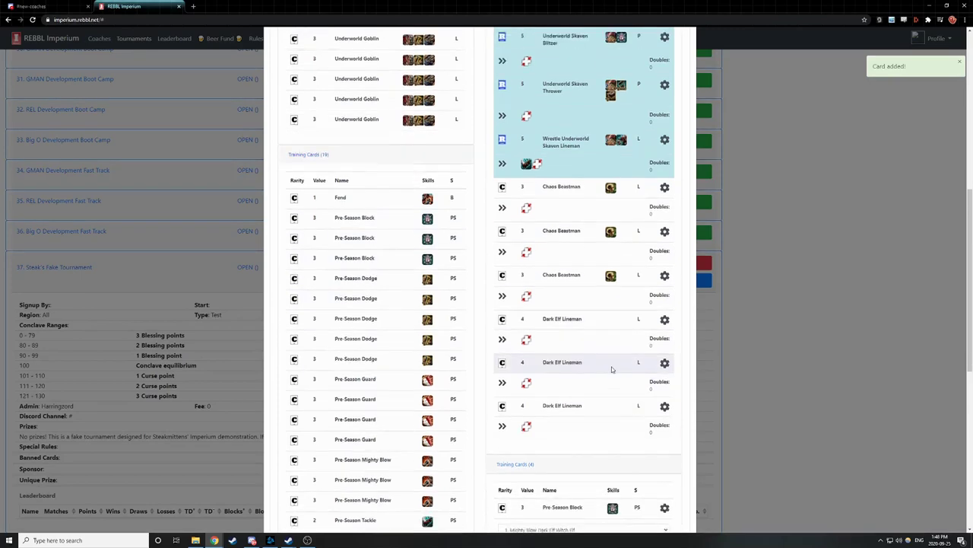
scroll(582, 359, down, 2)
click(574, 354)
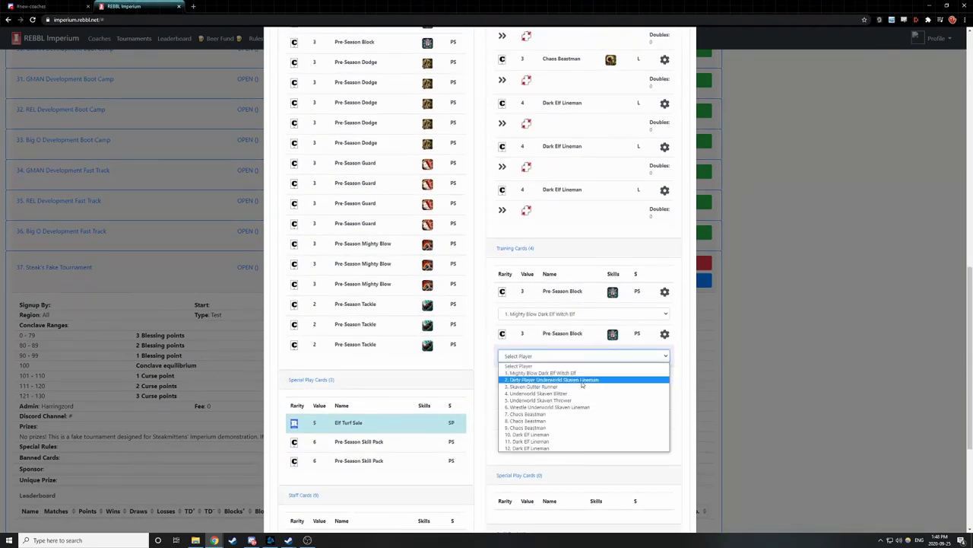
click(576, 388)
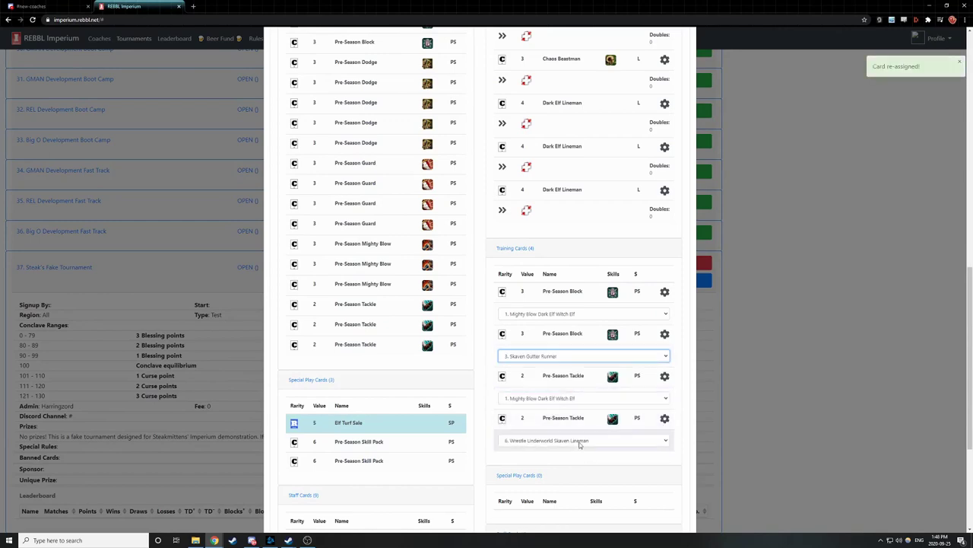
scroll(582, 430, up, 4)
scroll(586, 420, up, 4)
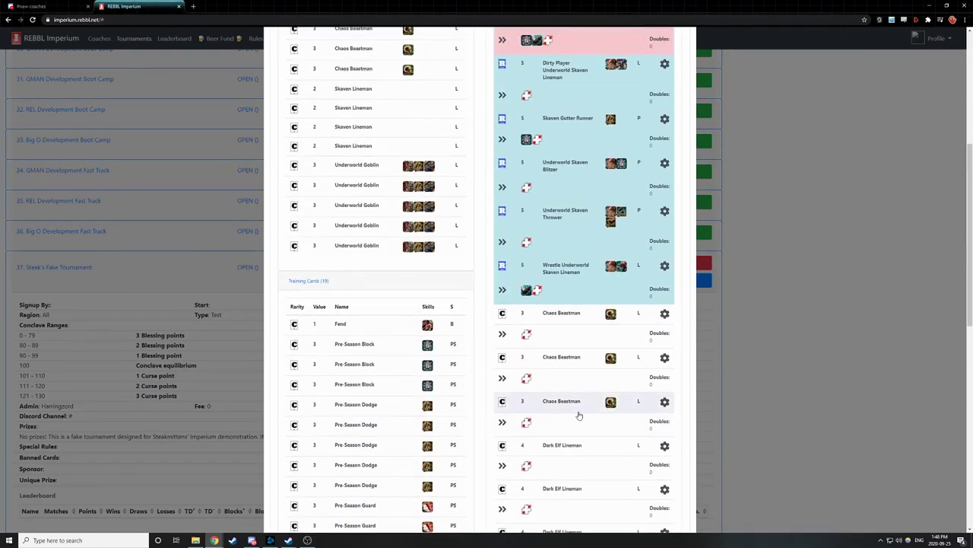
Step: Review the deck's player cards, assigned training cards and staff cards together with its card count, value and doubles
scroll(578, 415, down, 3)
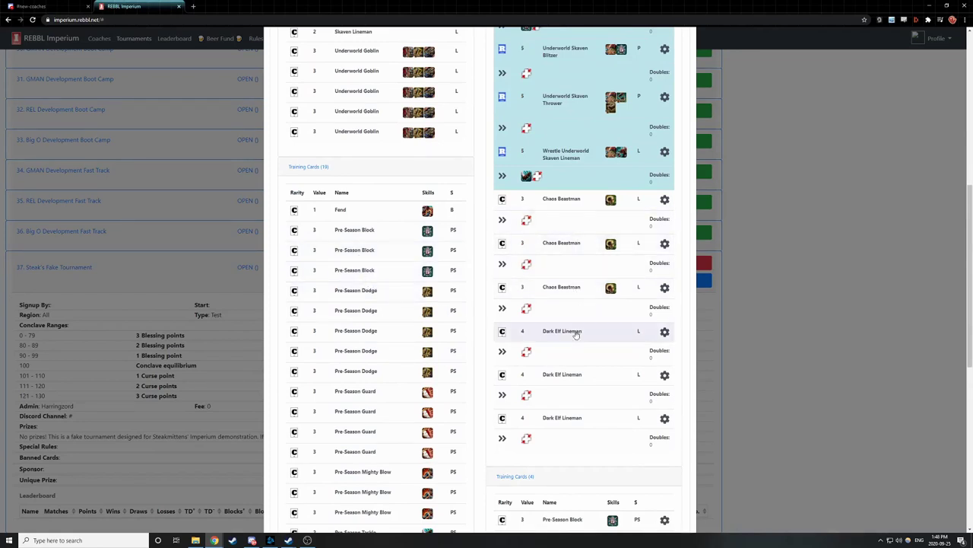
scroll(576, 378, up, 3)
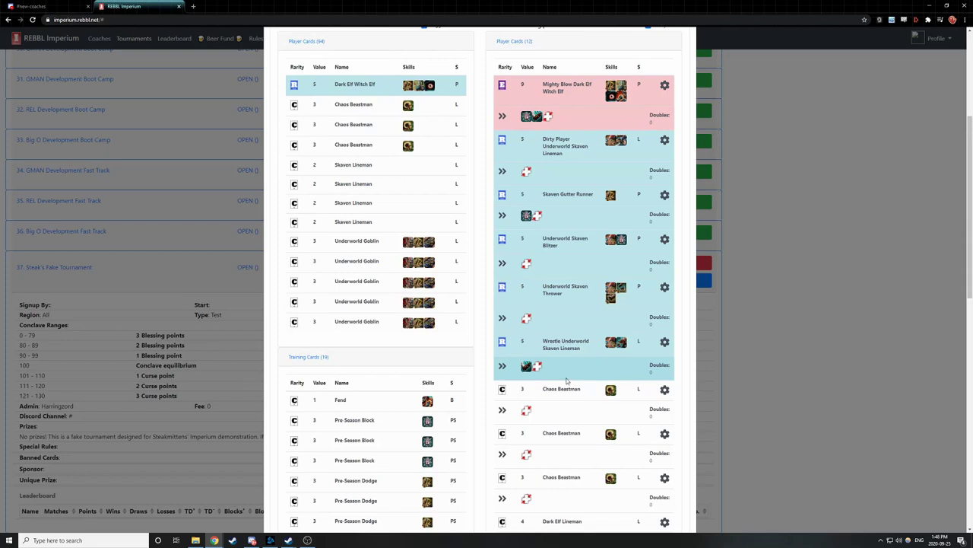
scroll(560, 376, up, 1)
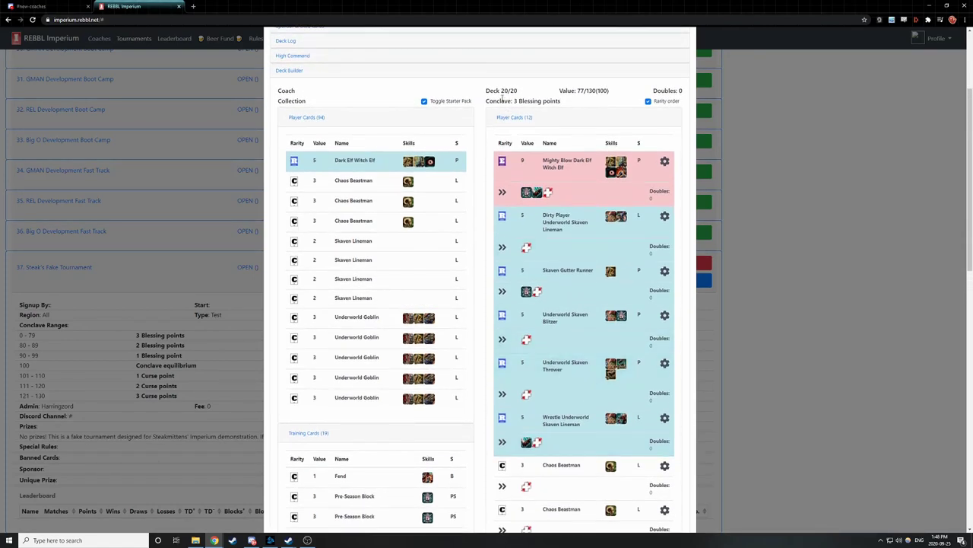
scroll(570, 289, down, 1)
scroll(556, 304, up, 1)
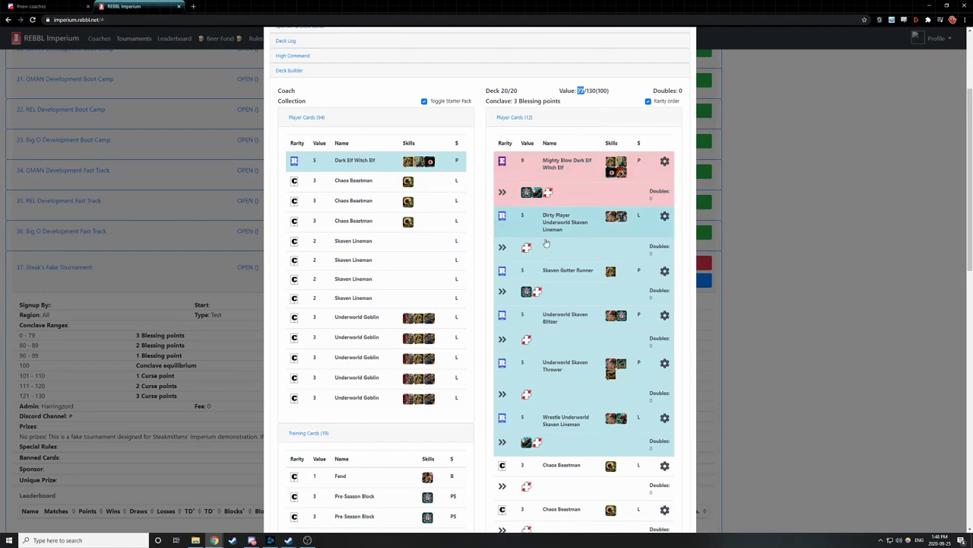
scroll(595, 260, down, 1)
scroll(597, 277, down, 4)
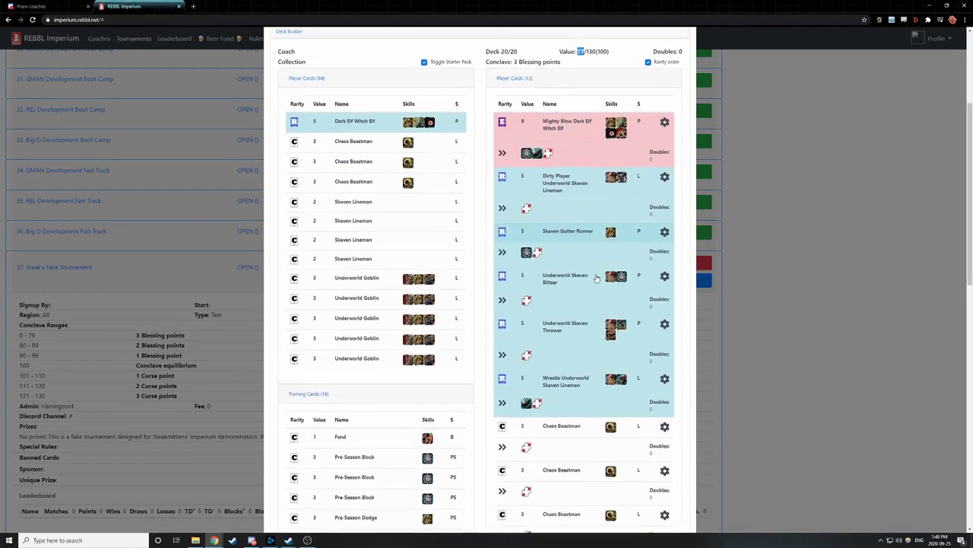
scroll(597, 278, down, 5)
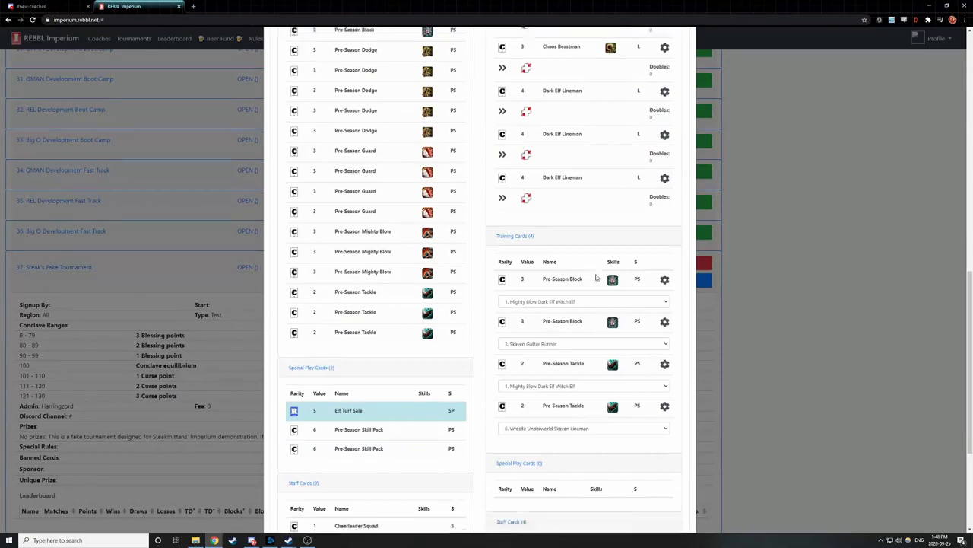
scroll(597, 277, up, 3)
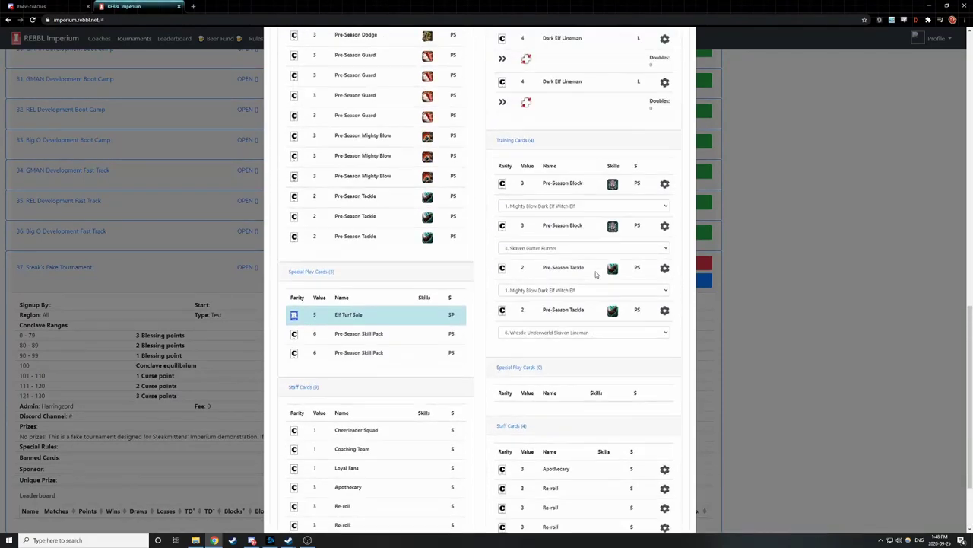
scroll(574, 312, up, 2)
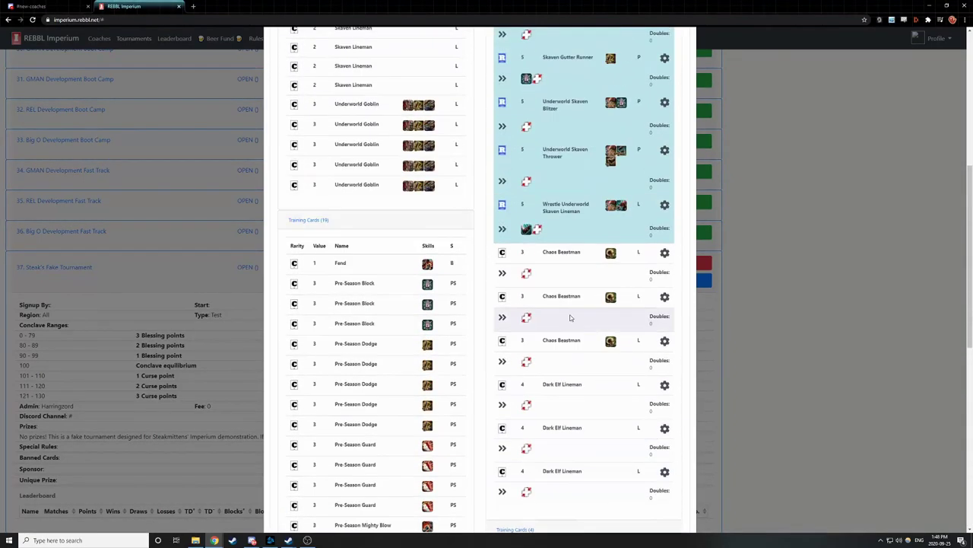
scroll(567, 356, up, 4)
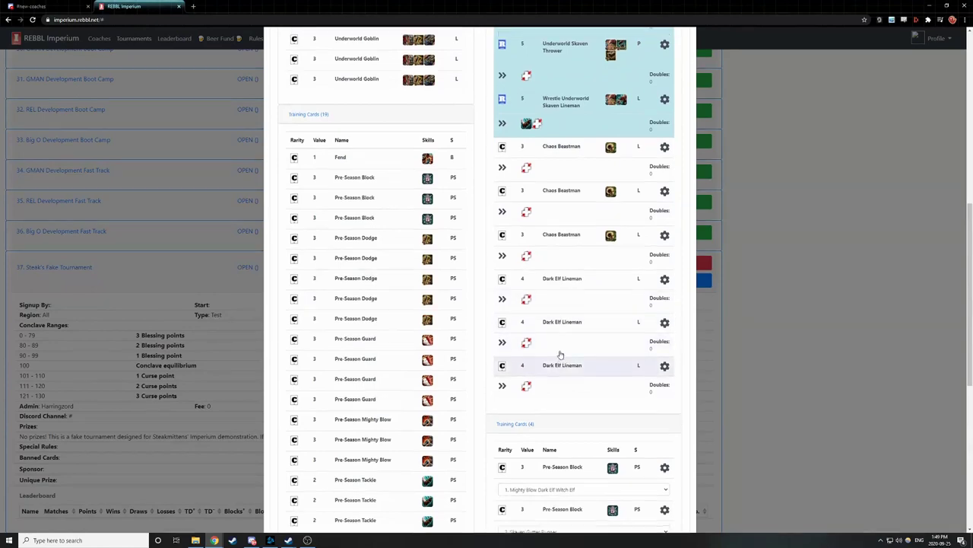
Step: Remove the Skaven Gutter Runner's Pre-Season Block card from the deck and add a Pre-Season Skill Pack special play card
scroll(559, 355, down, 1)
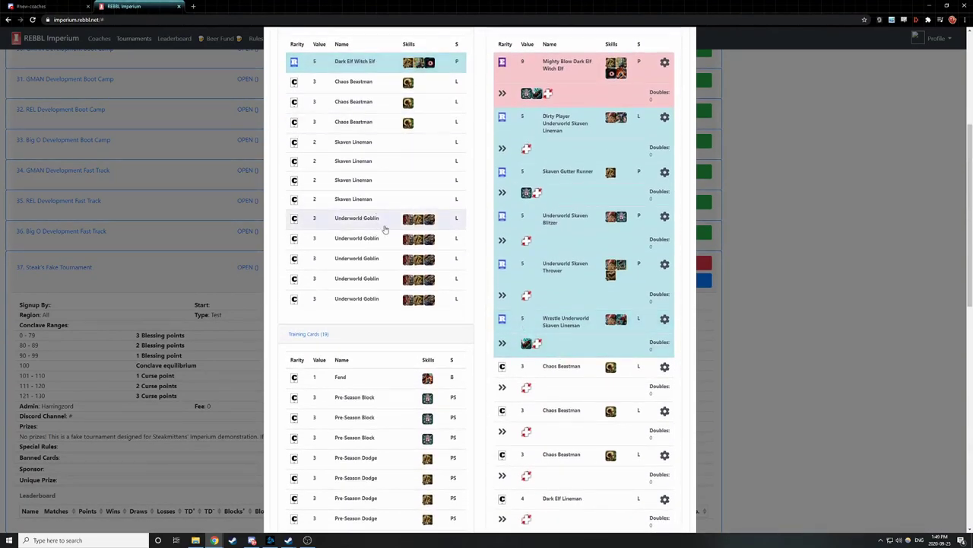
scroll(386, 228, down, 1)
scroll(415, 272, down, 6)
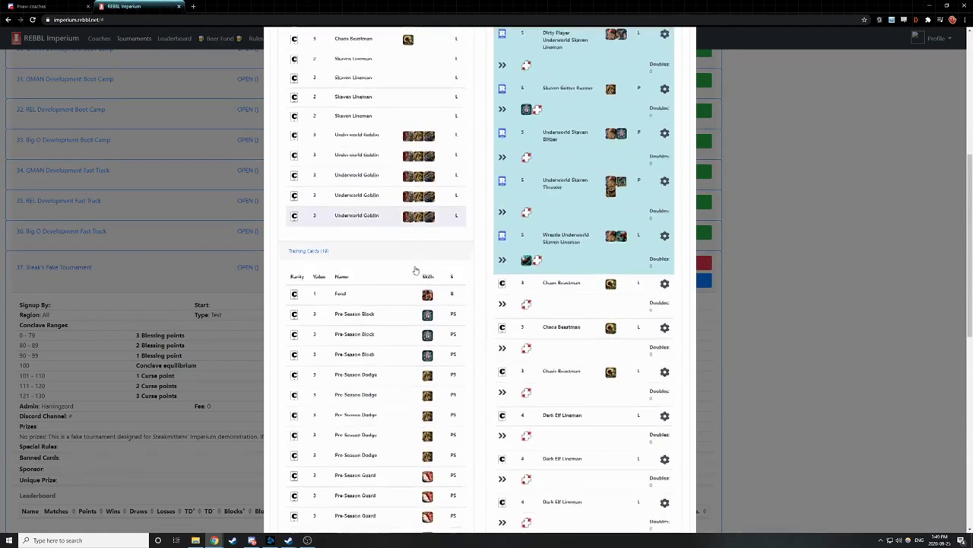
scroll(415, 292, down, 1)
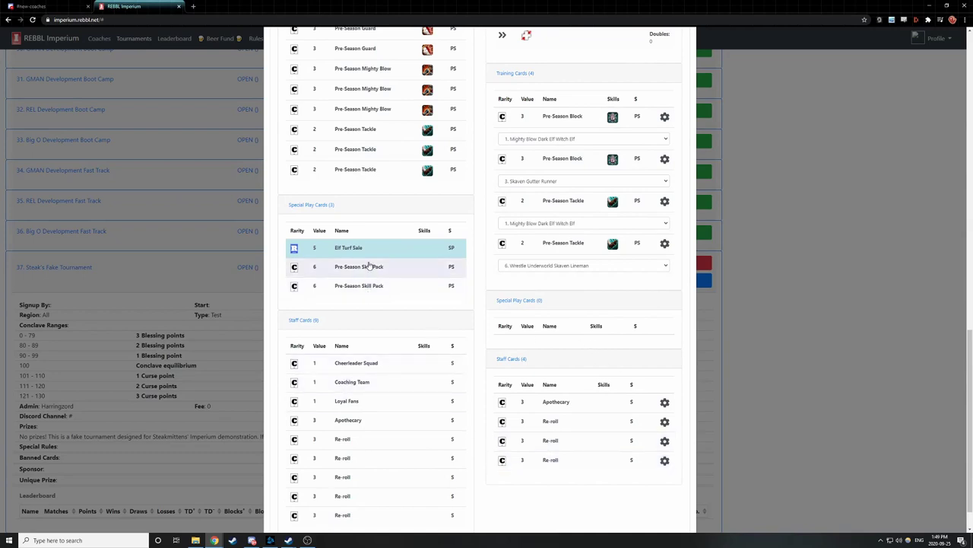
mouse_move(361, 275)
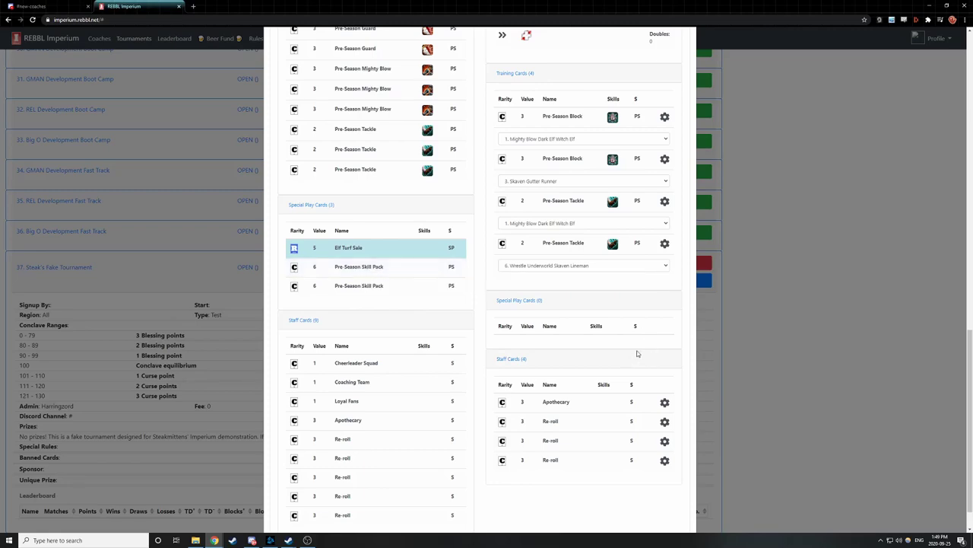
scroll(646, 350, up, 5)
scroll(647, 350, up, 3)
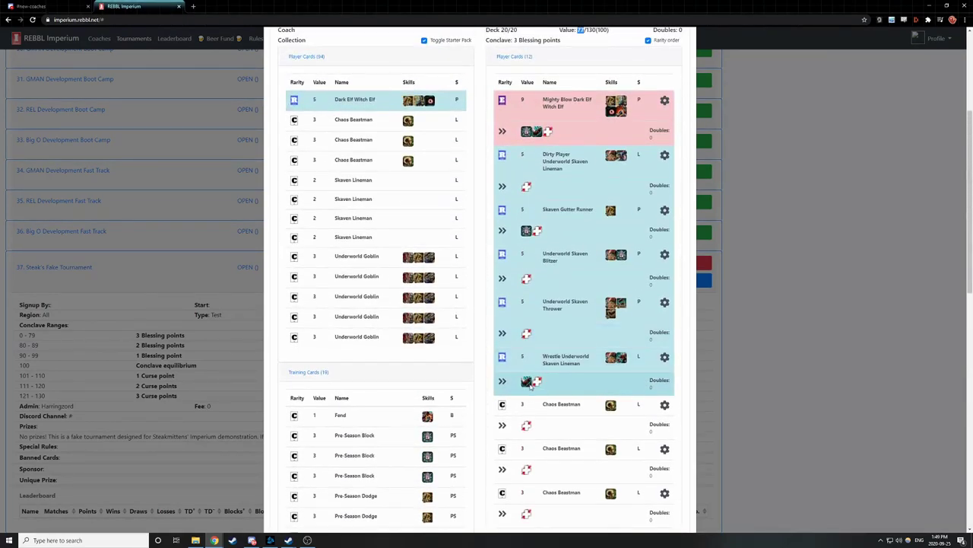
scroll(580, 276, down, 5)
click(581, 276)
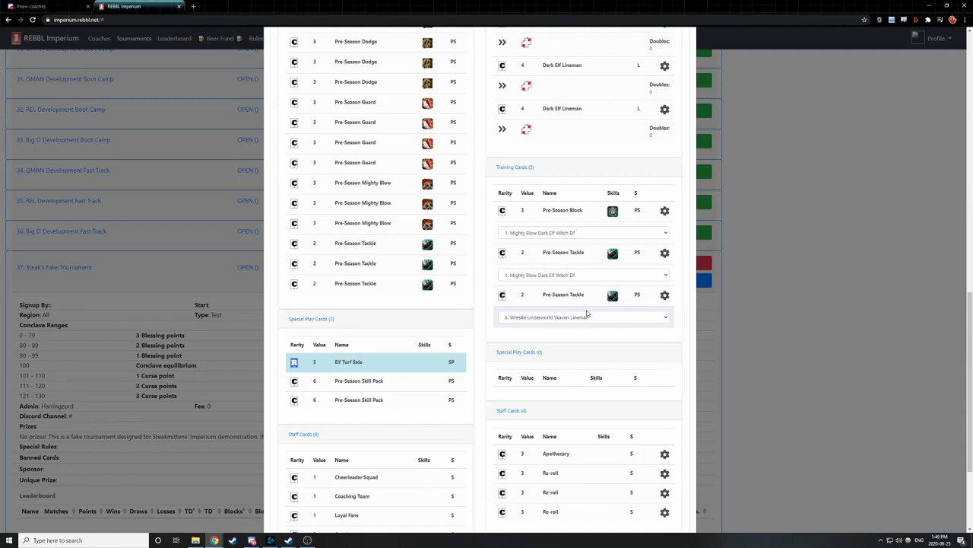
click(404, 385)
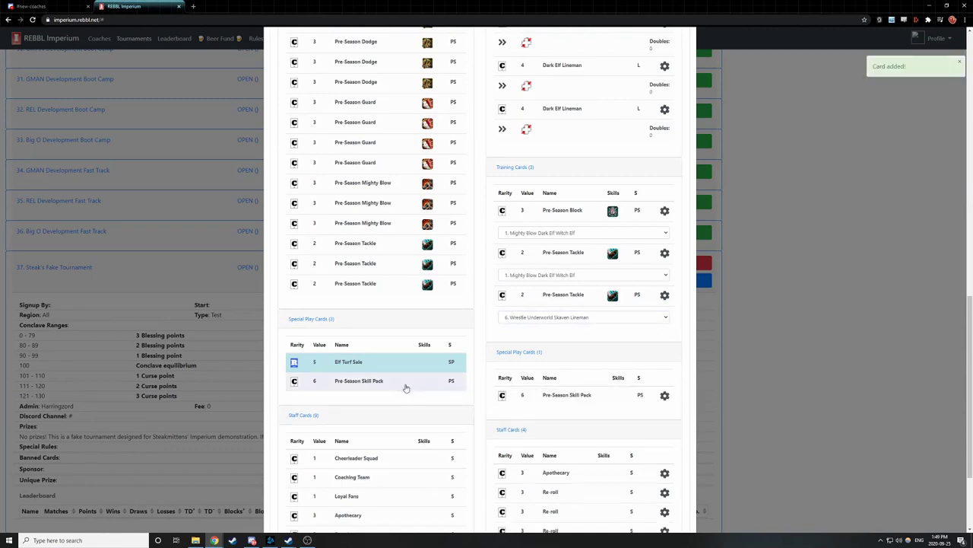
Step: Add a Pre-Season Guard training card to the deck and assign it to player 10, the first Dark Elf Lineman
scroll(593, 405, up, 4)
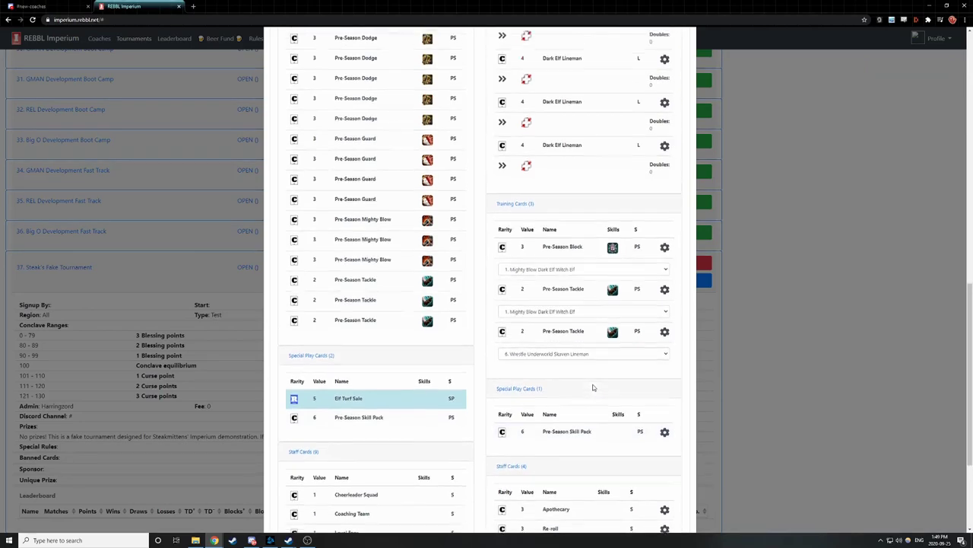
scroll(588, 412, up, 3)
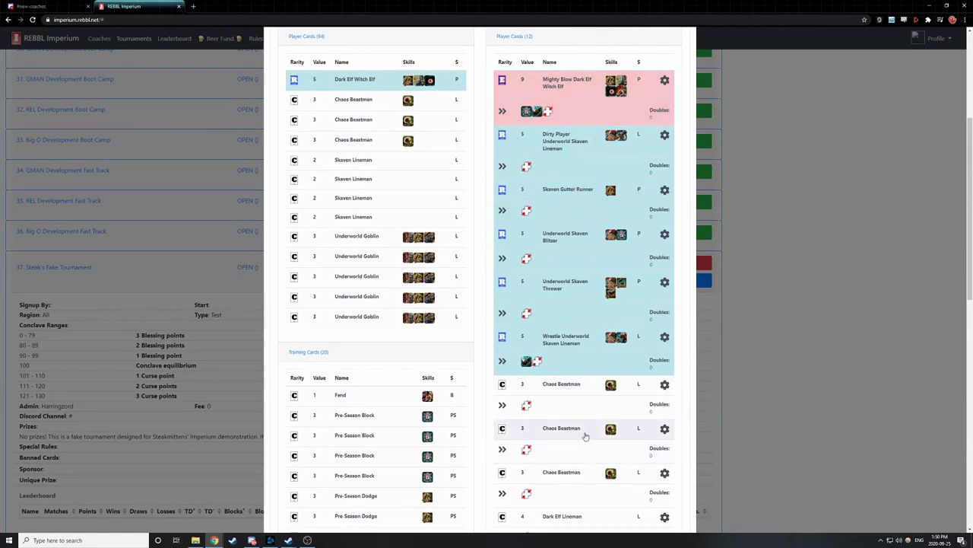
scroll(582, 452, up, 3)
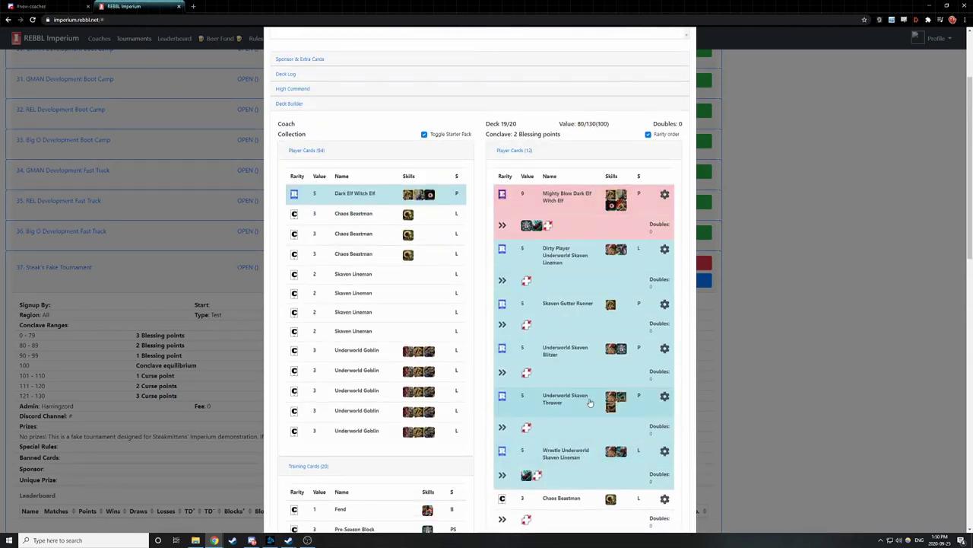
scroll(553, 450, down, 3)
scroll(553, 450, up, 3)
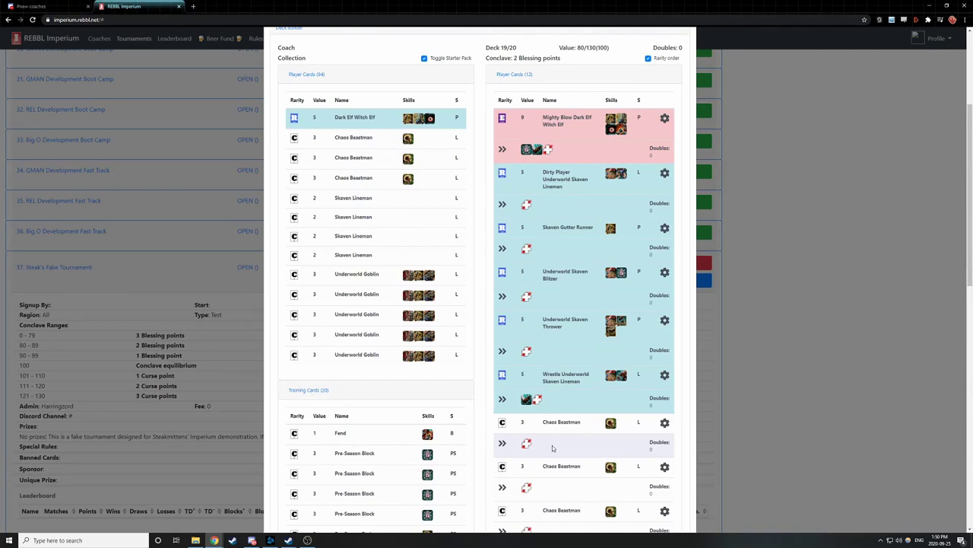
scroll(553, 448, down, 7)
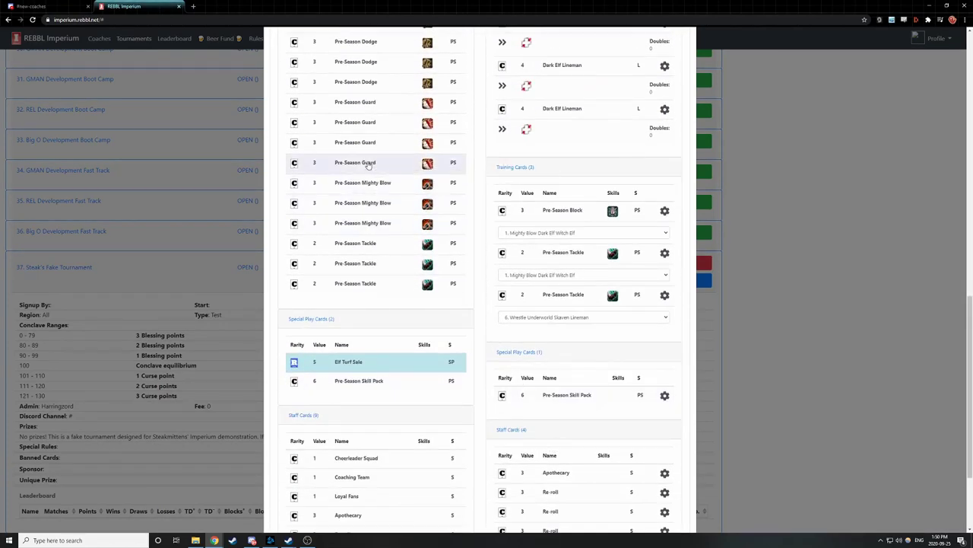
click(368, 163)
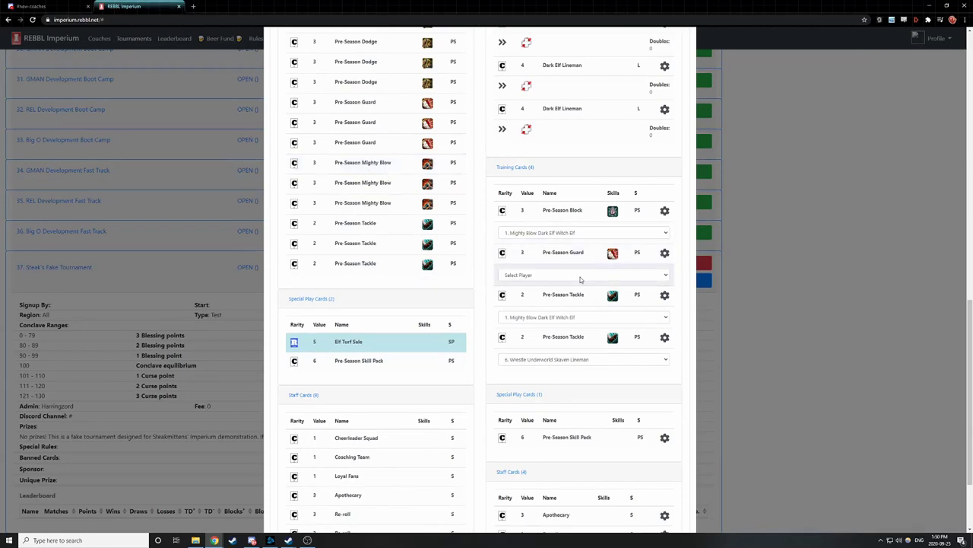
click(578, 279)
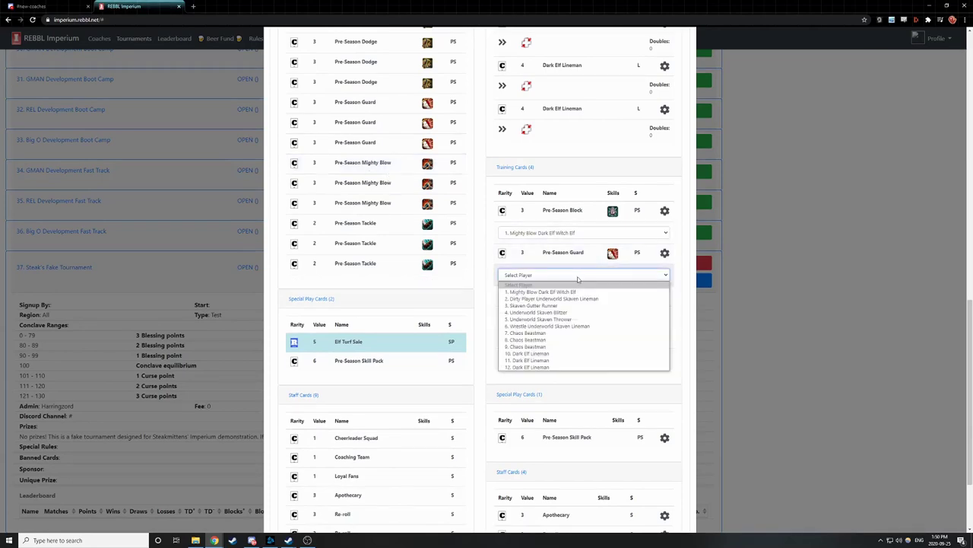
click(559, 354)
Step: Check the Dark Elf Lineman's doubles and the deck's card count, total value and conclave blessing points
scroll(556, 353, up, 4)
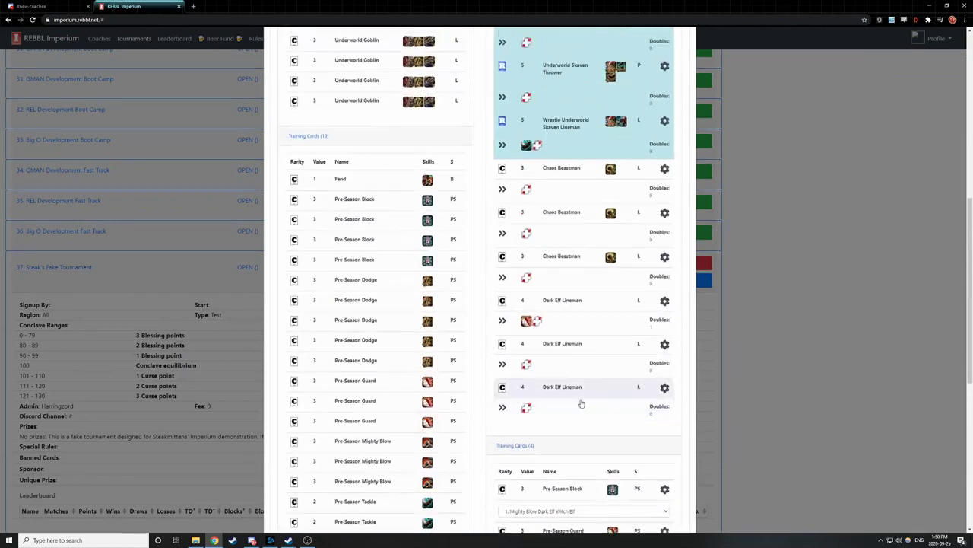
scroll(581, 430, up, 2)
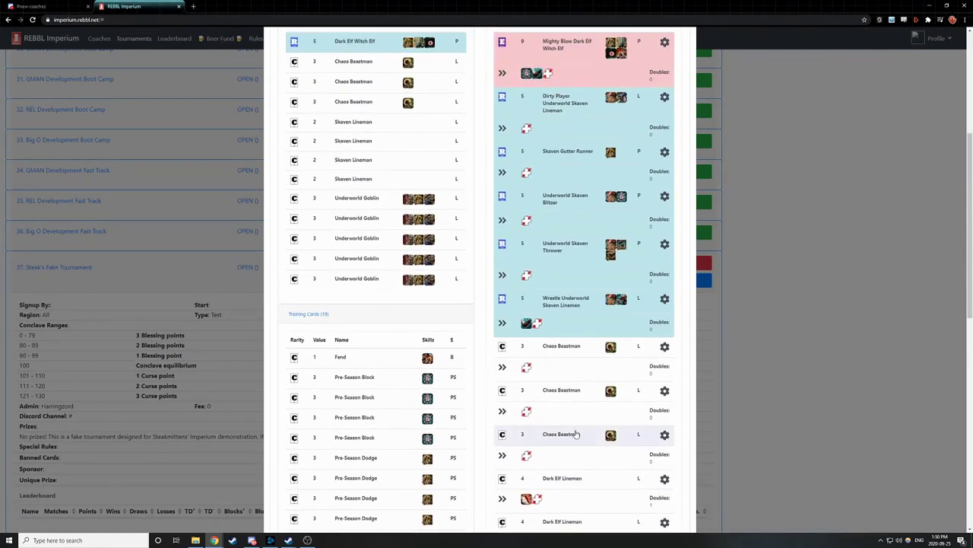
scroll(576, 435, up, 2)
drag(501, 86, 518, 86)
click(548, 96)
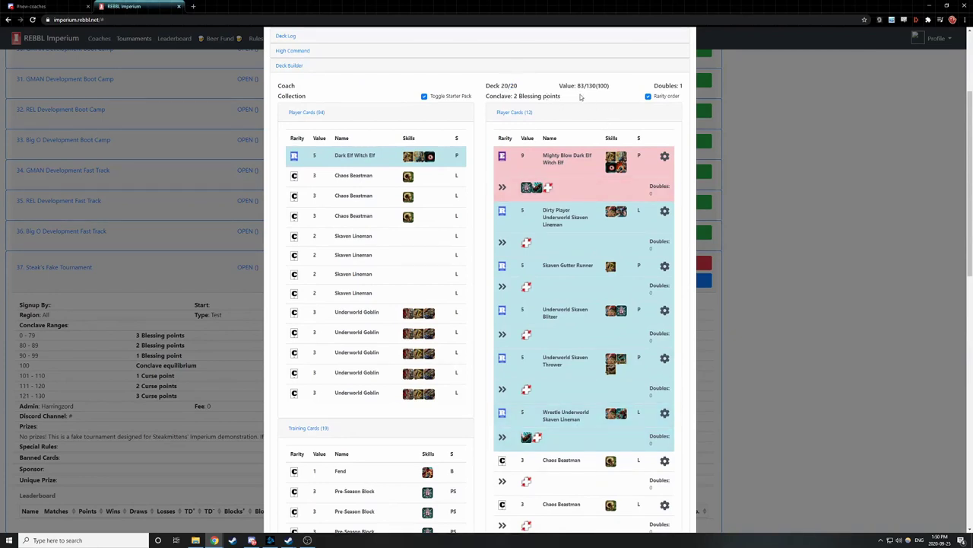
drag(578, 86, 586, 87)
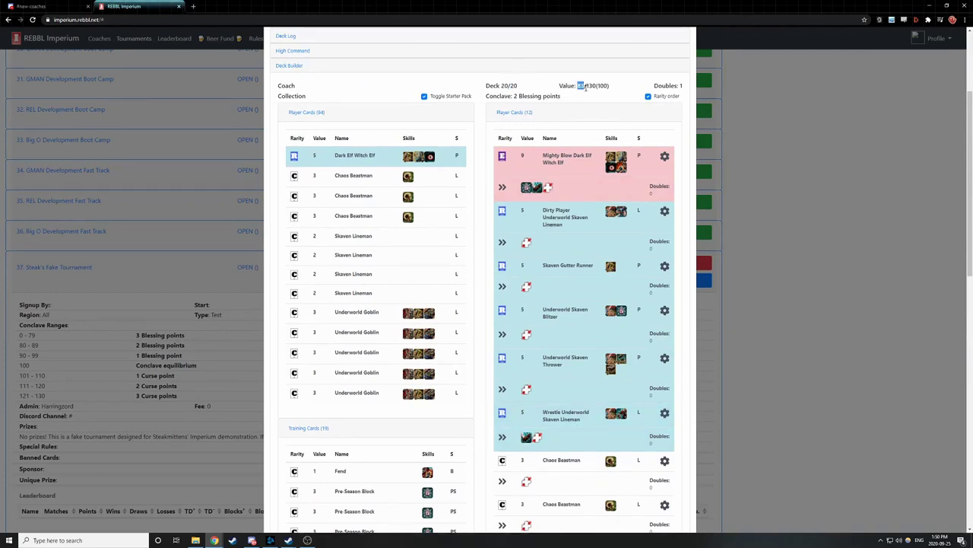
double_click(514, 96)
click(555, 106)
Step: Review the deck's training card assignments, special play card and staff cards, and return to the deck summary
scroll(568, 223, down, 4)
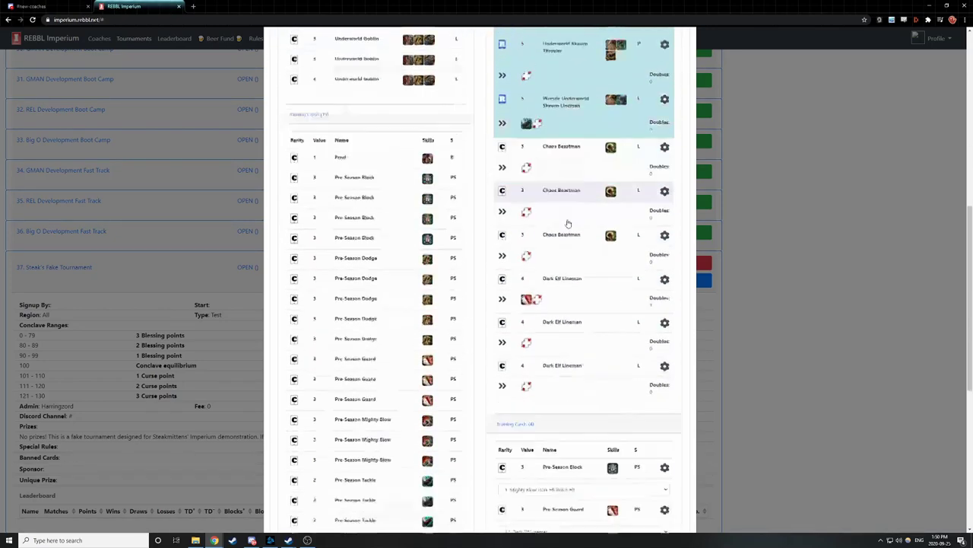
scroll(567, 223, down, 5)
right_click(545, 411)
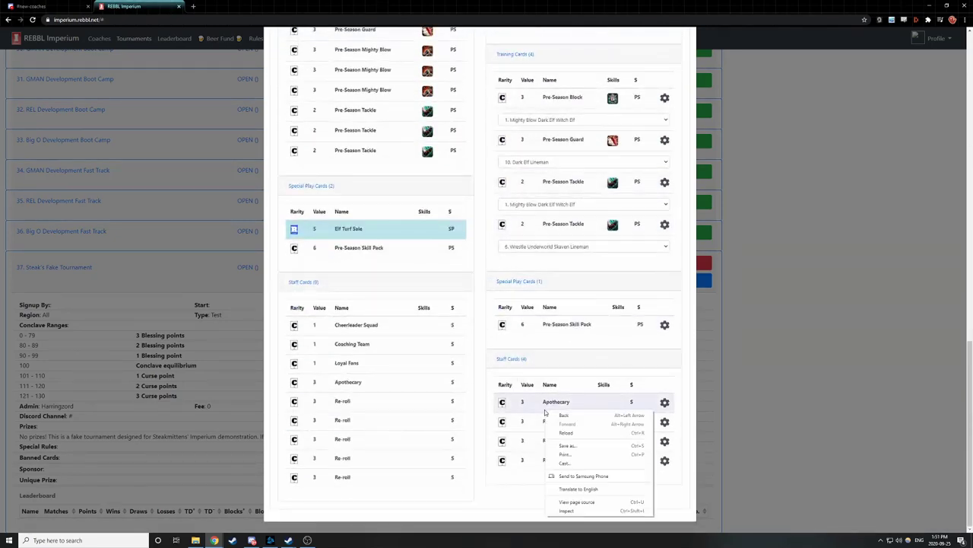
click(579, 356)
scroll(578, 357, up, 3)
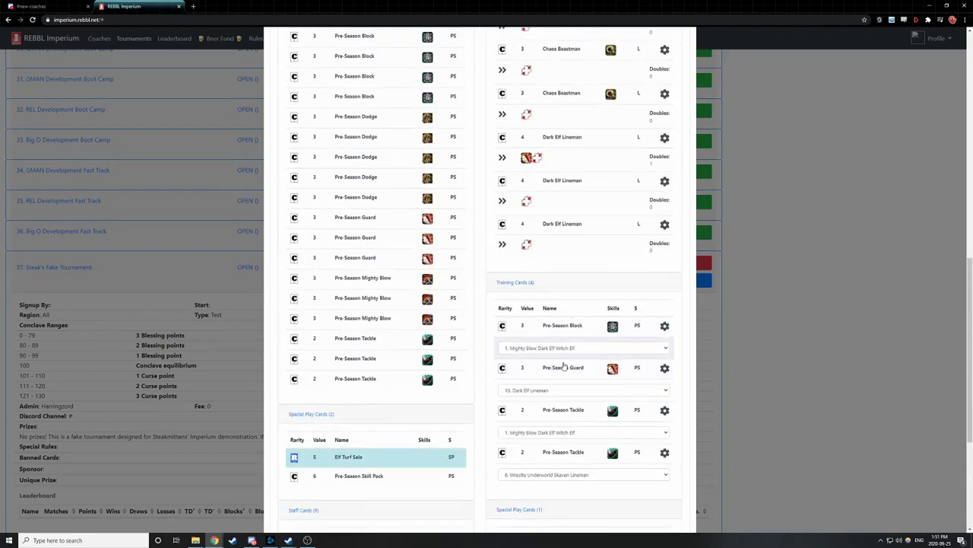
scroll(565, 366, up, 6)
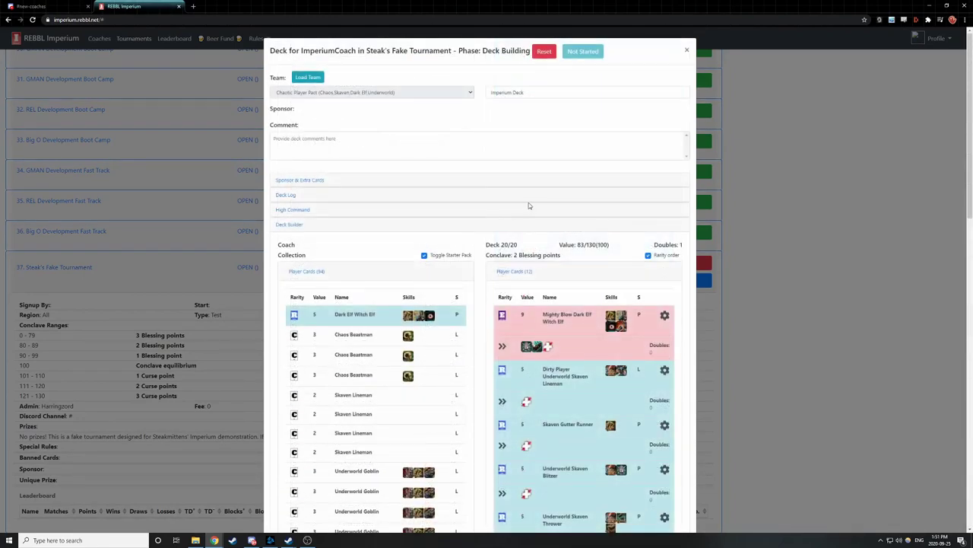
Step: View the deck's Sponsor & Extra Cards and High Command sections, and close the deck window
click(310, 182)
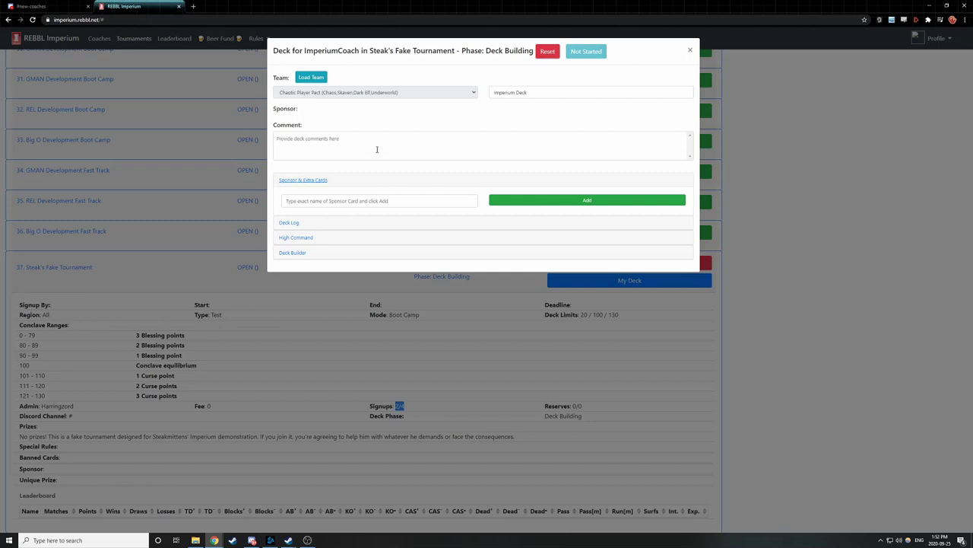
click(350, 200)
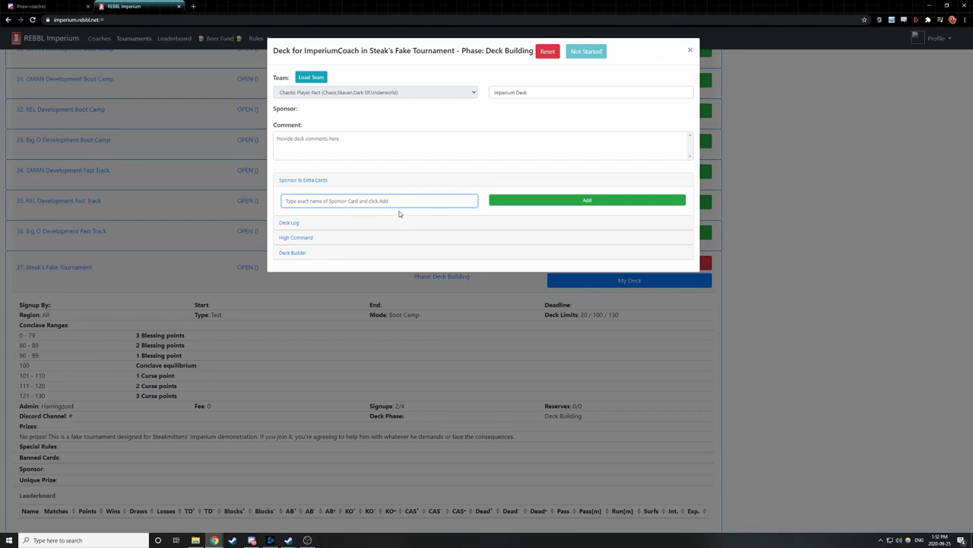
click(301, 237)
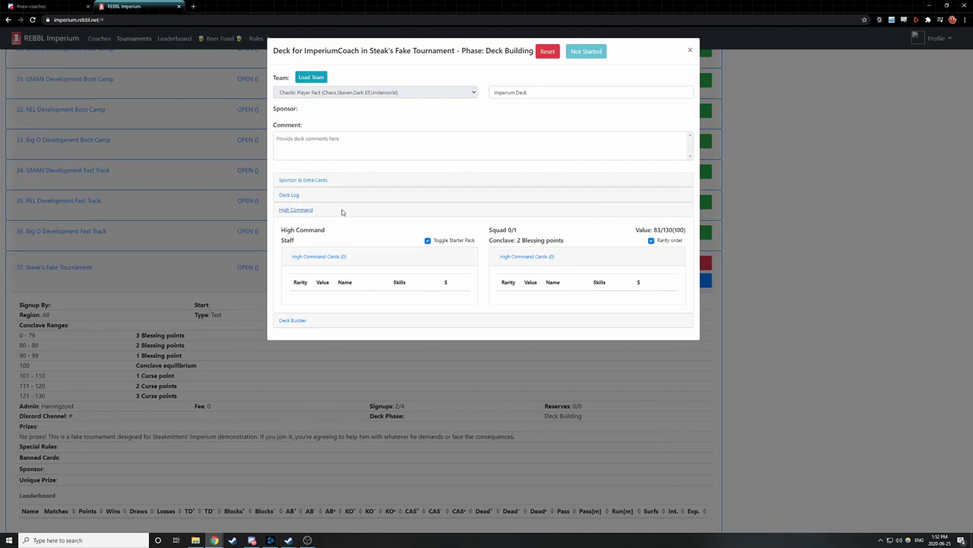
click(879, 388)
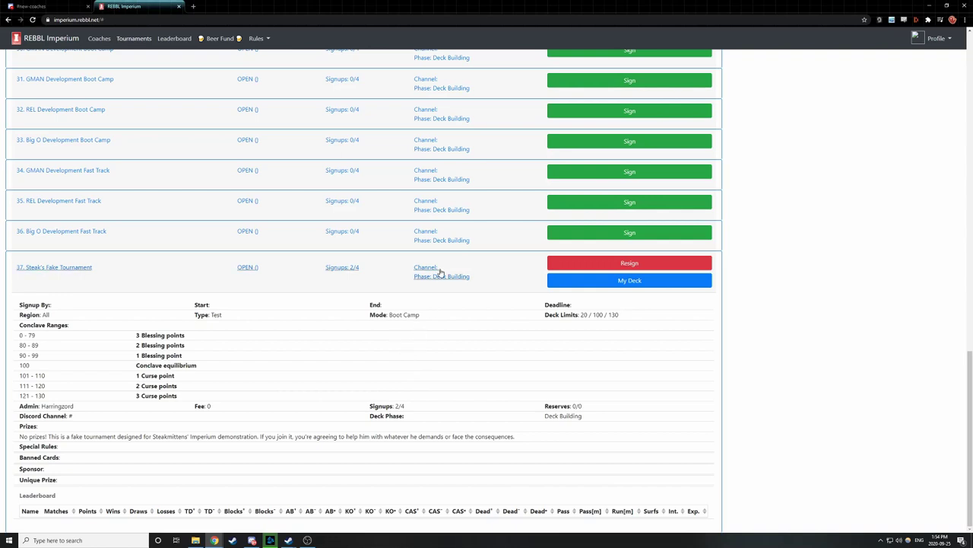
Step: Open the steaks-fake tournament channel on the REBBL Imperium Discord server and read the tournament announcement
click(609, 286)
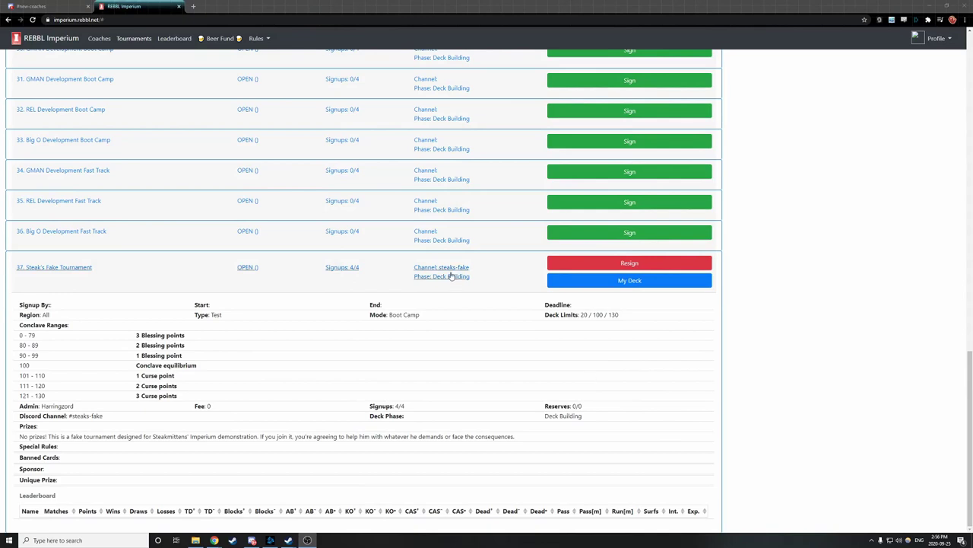
click(348, 272)
click(46, 6)
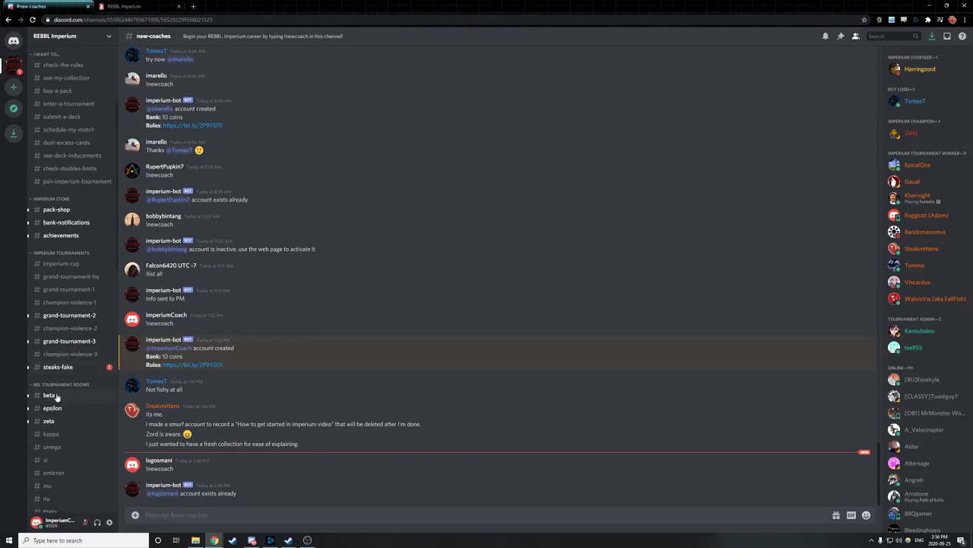
click(59, 370)
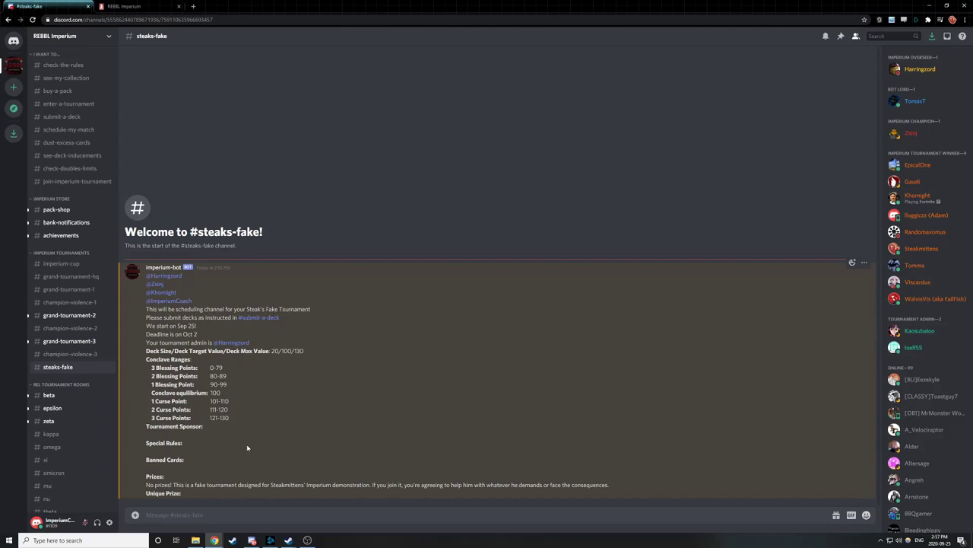
Step: Switch to the REBBL Imperium site, open the own deck for Steak's Fake Tournament and review its cards, value and conclave points
click(157, 9)
click(655, 523)
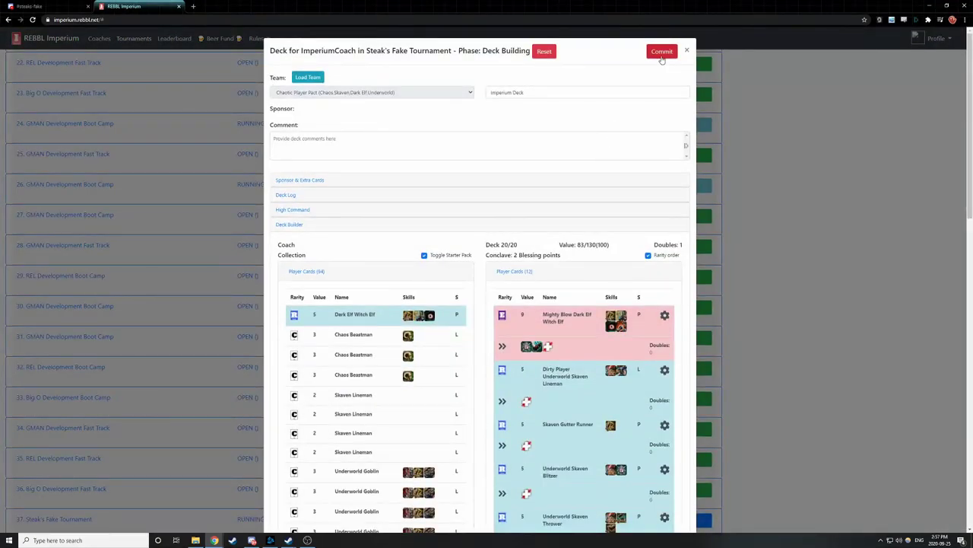
scroll(542, 233, down, 6)
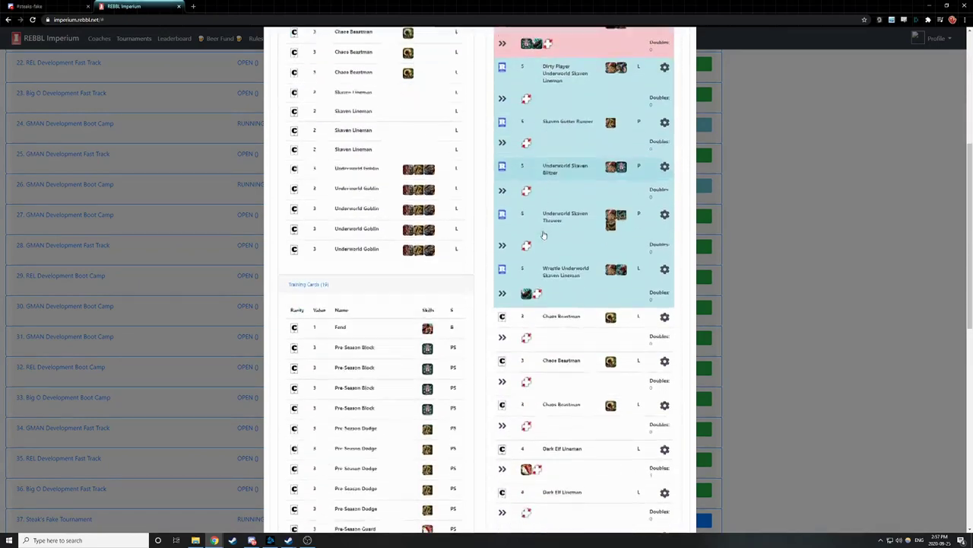
scroll(543, 233, down, 5)
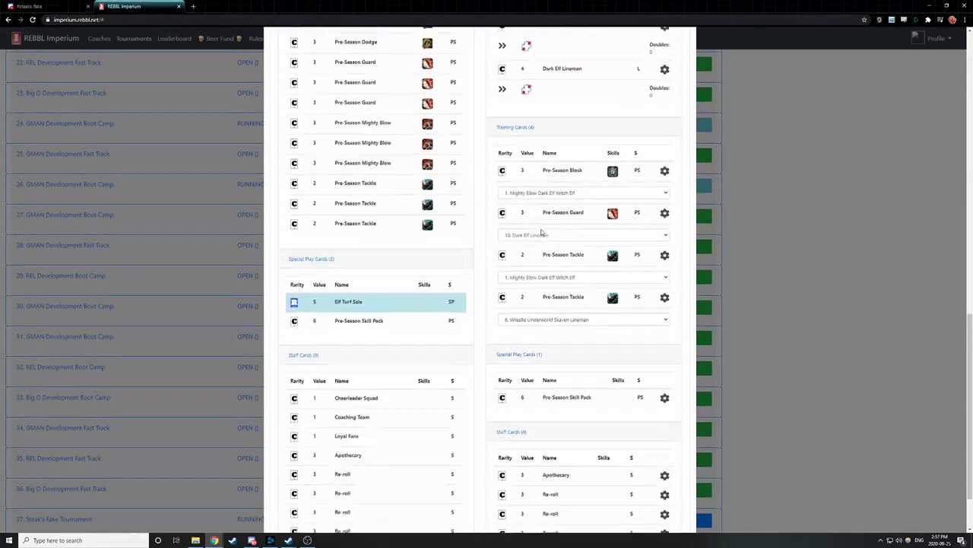
scroll(543, 233, up, 7)
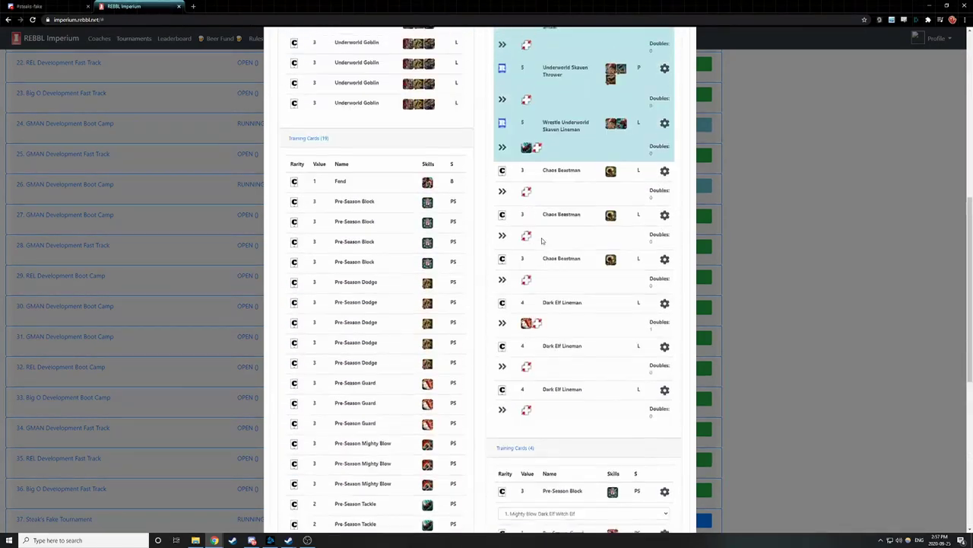
scroll(542, 241, up, 6)
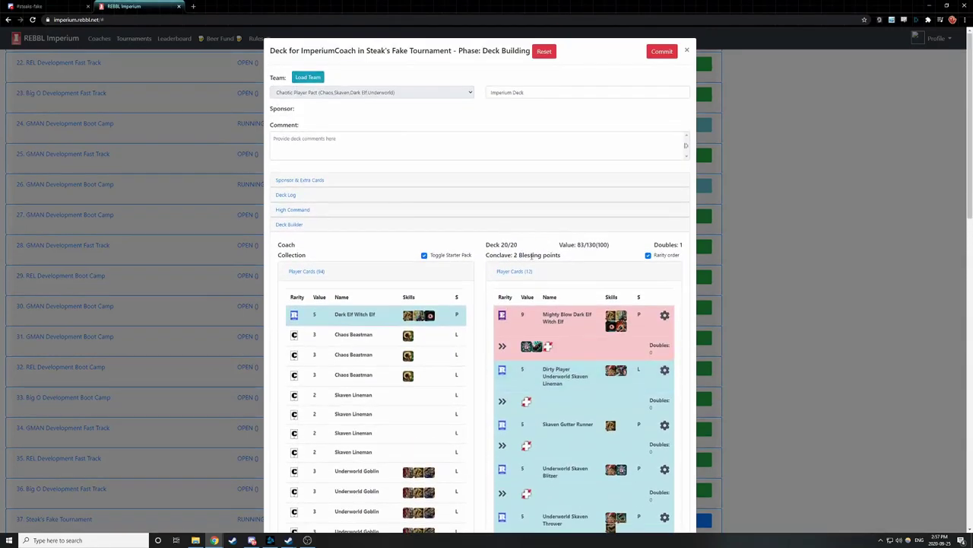
Step: Commit the Chaotic Player Pact deck for Steak's Fake Tournament and close the deck window
click(657, 58)
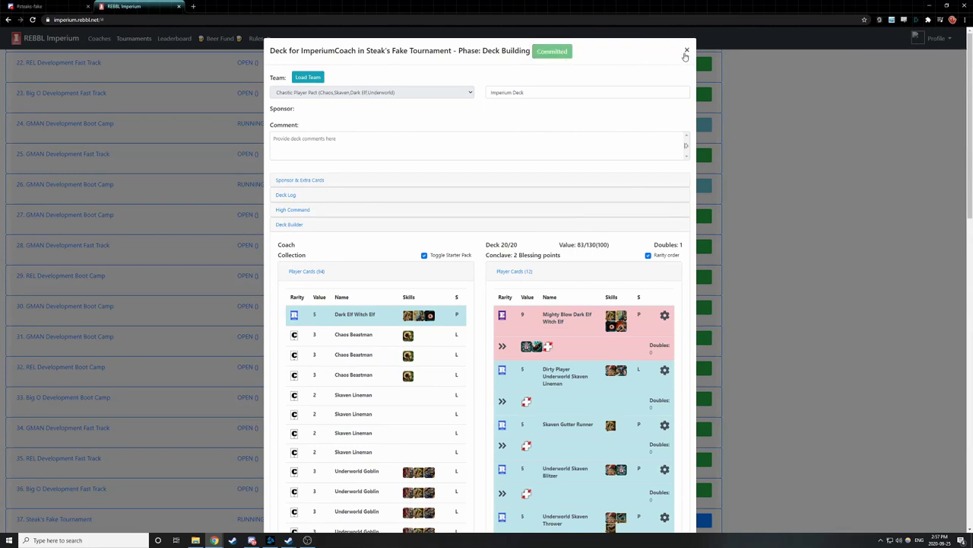
click(687, 52)
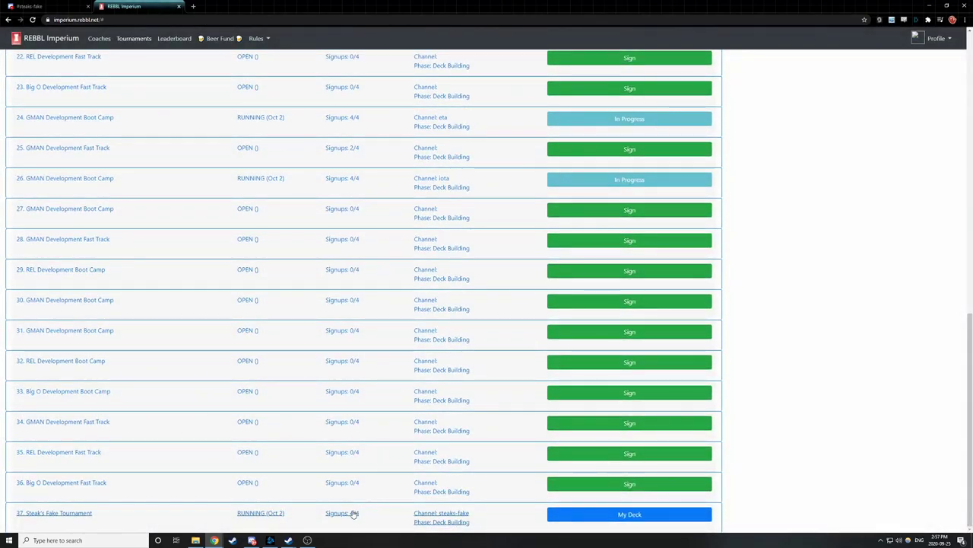
scroll(373, 462, down, 3)
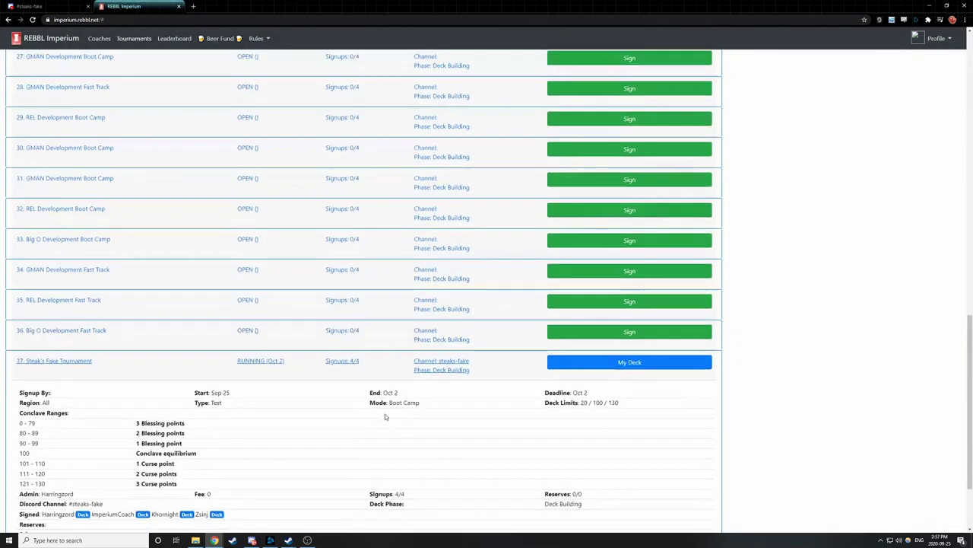
Step: Switch to Discord and send the !left command in the steaks-fake channel
key(ctrl+1)
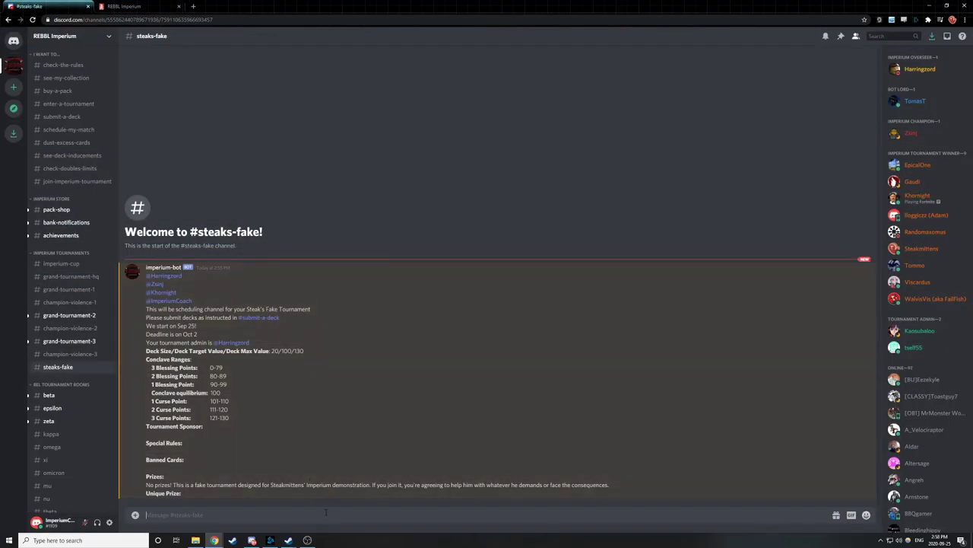
text(()
text(le)
text(ft)
key(Return)
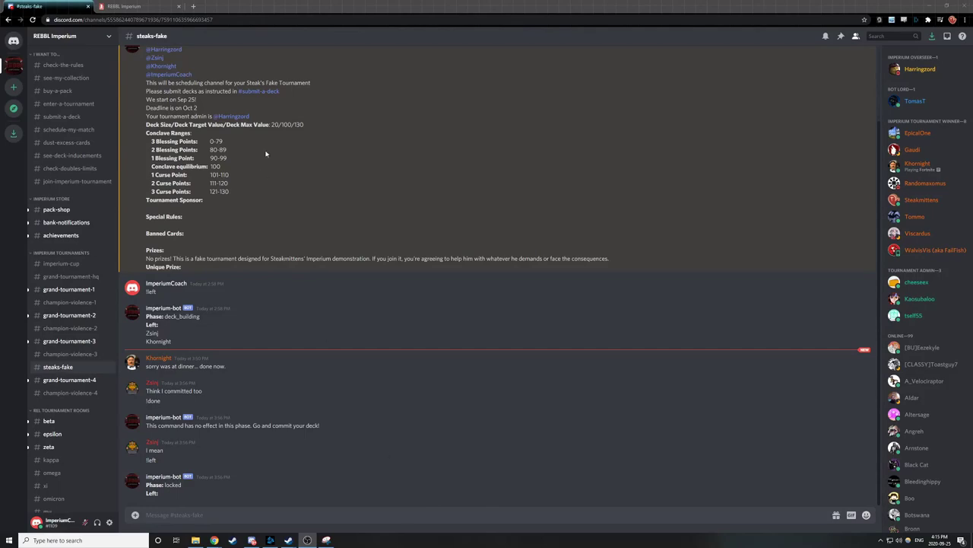
Step: Switch back to the REBBL Imperium site and show the details of Steak's Fake Tournament
click(125, 6)
scroll(444, 328, down, 9)
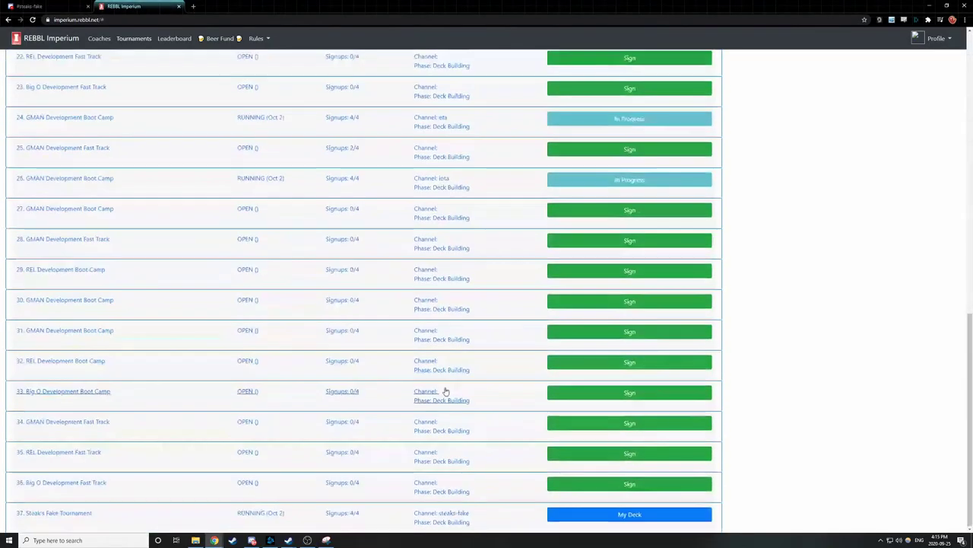
click(449, 525)
scroll(437, 426, down, 4)
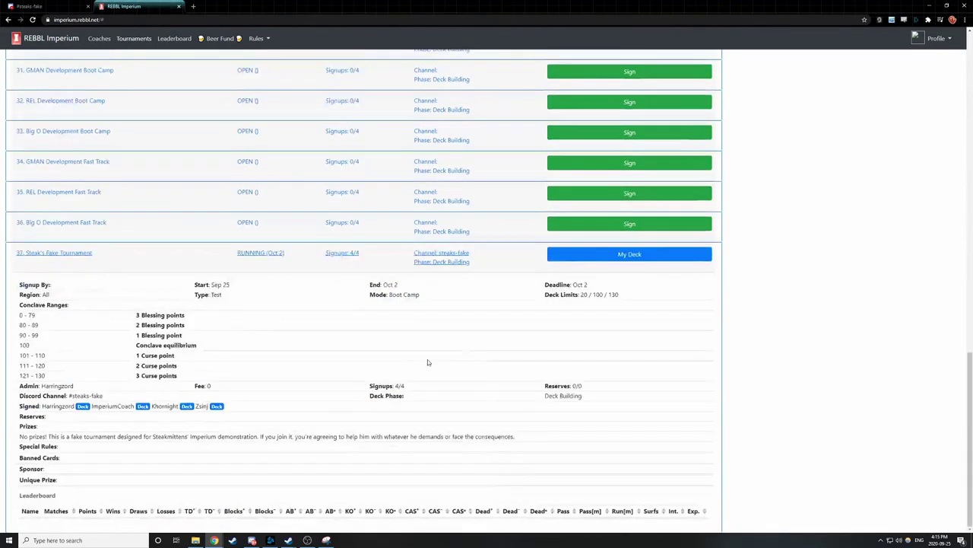
Step: Review the player cards, training cards and deck totals in the tournament admin's locked deck, and close it
click(629, 254)
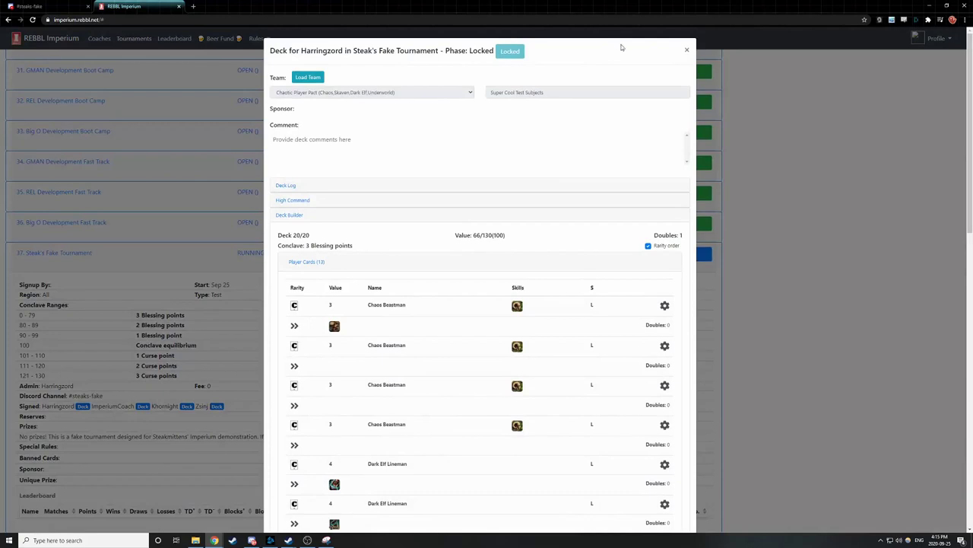
scroll(447, 313, down, 3)
scroll(445, 316, down, 5)
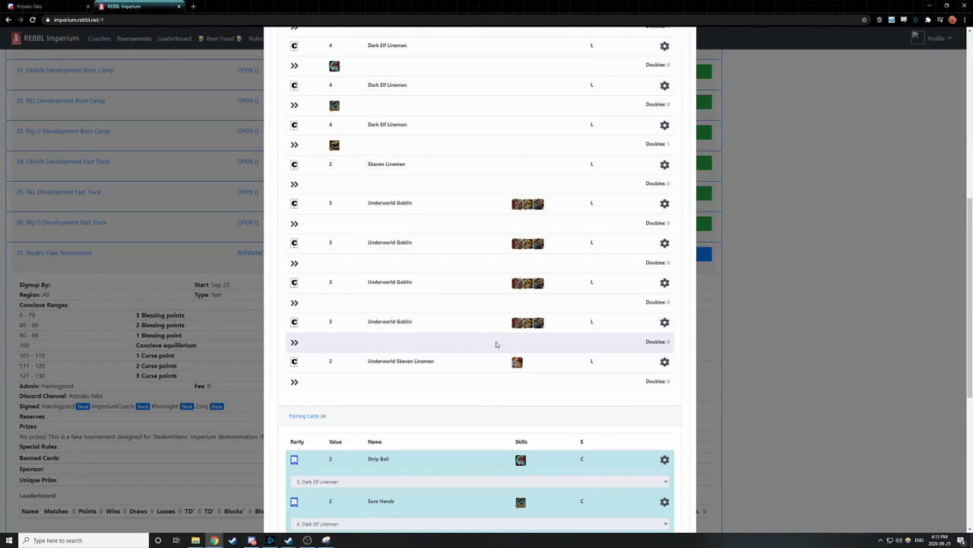
scroll(502, 347, down, 1)
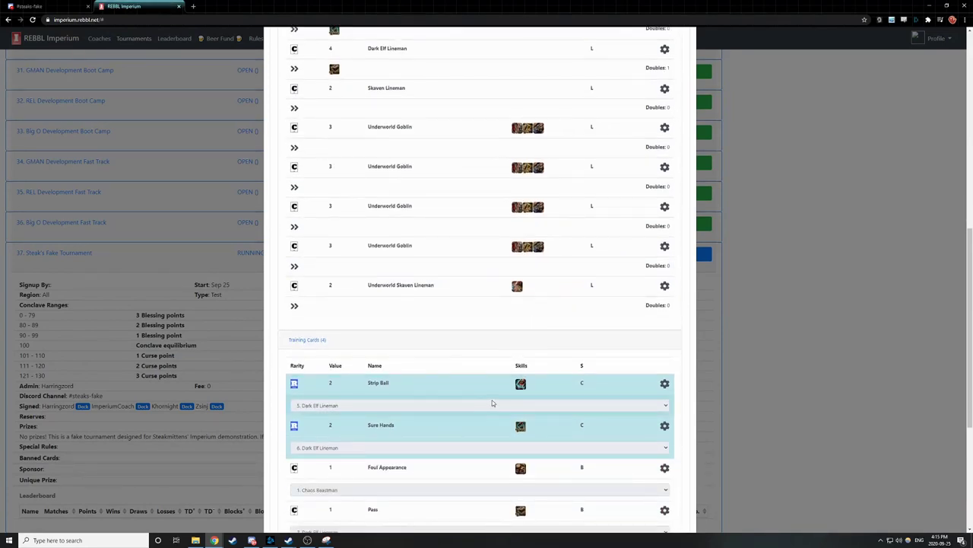
scroll(481, 407, up, 5)
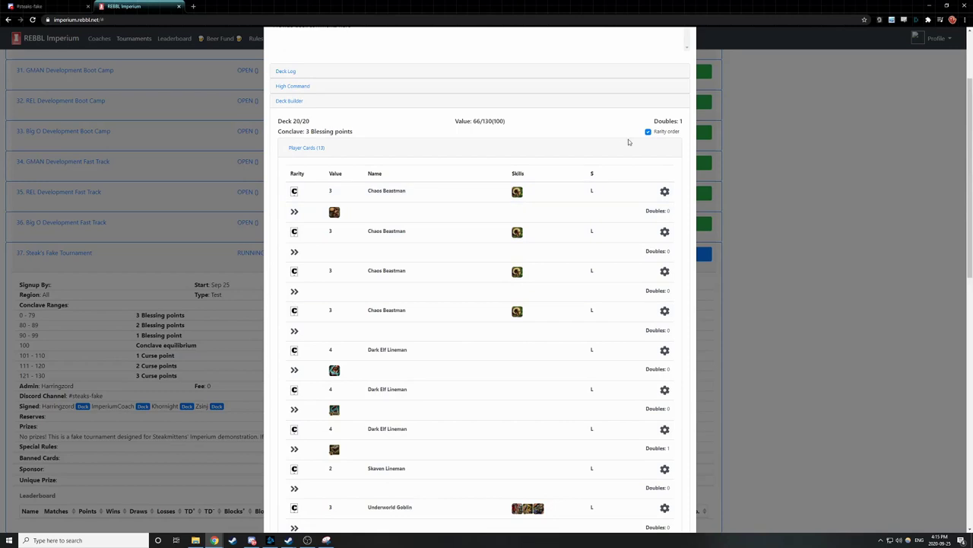
scroll(464, 350, up, 2)
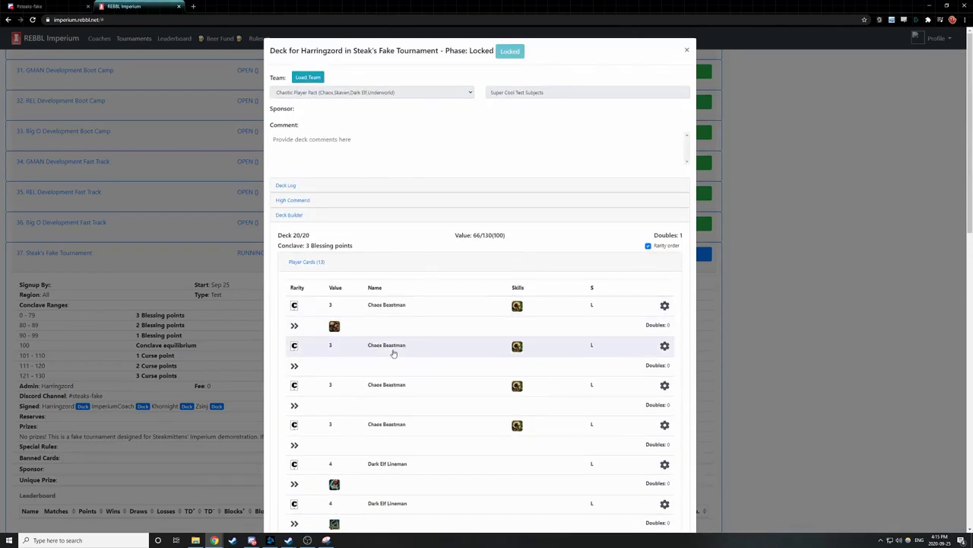
scroll(392, 304, down, 3)
scroll(387, 345, down, 3)
click(738, 348)
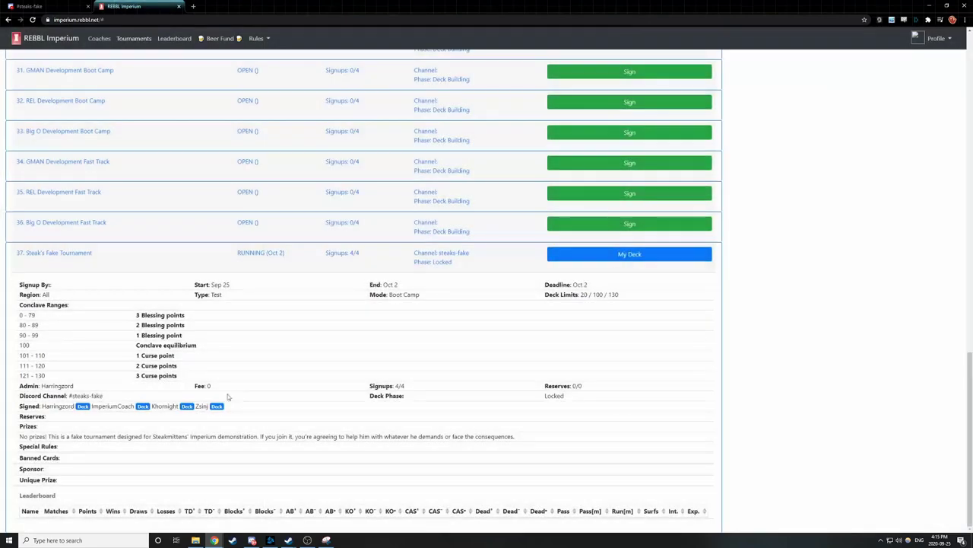
Step: Open the third signed coach's locked deck, examine its deck upgrades and player cards, and close it
click(186, 406)
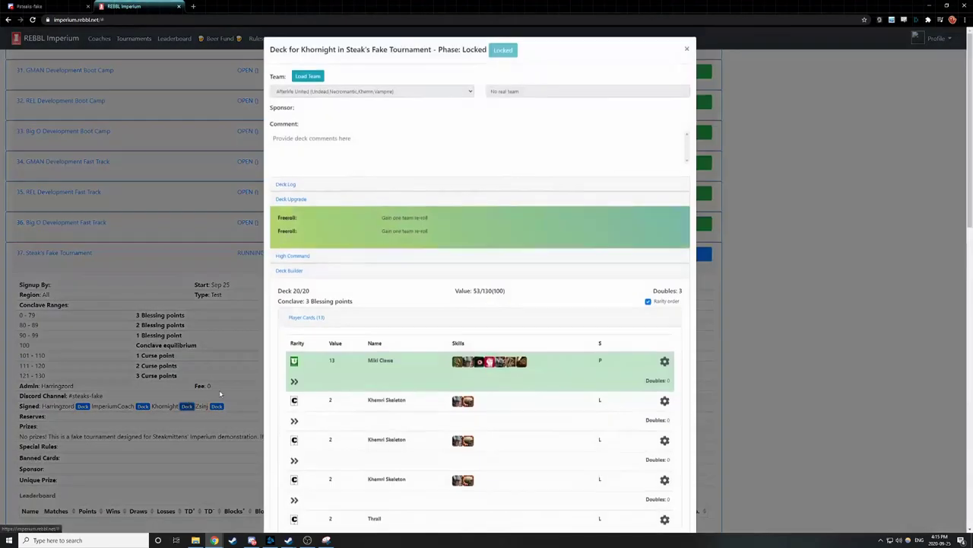
scroll(550, 455, down, 3)
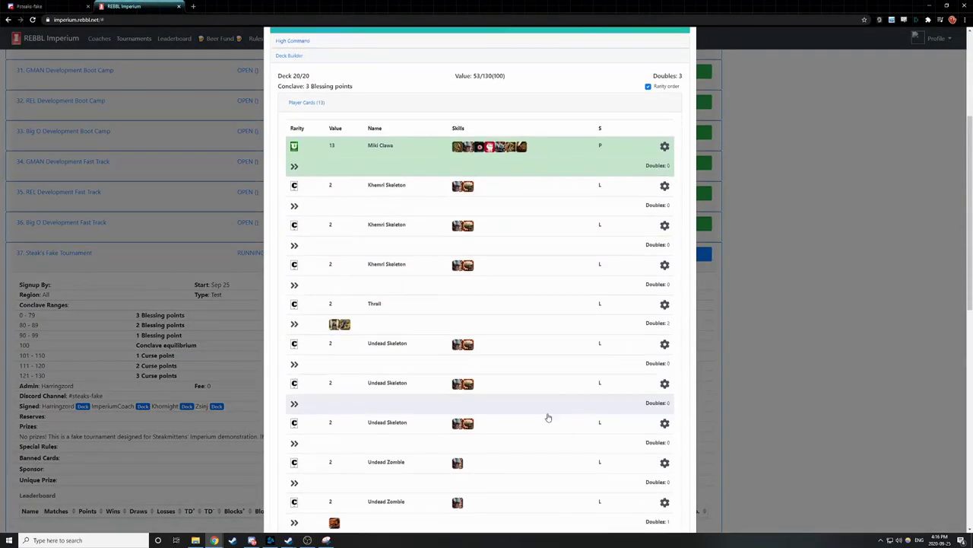
scroll(532, 350, down, 1)
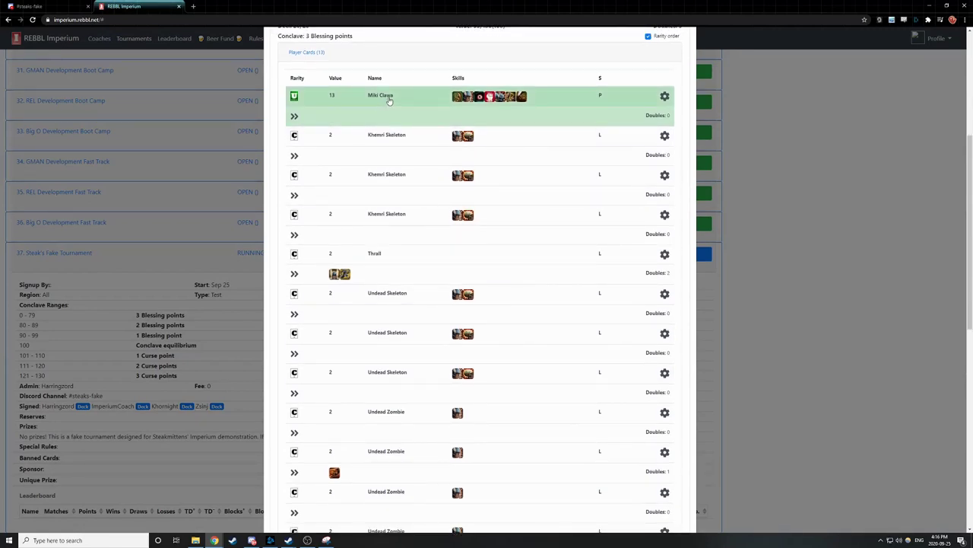
scroll(547, 201, down, 2)
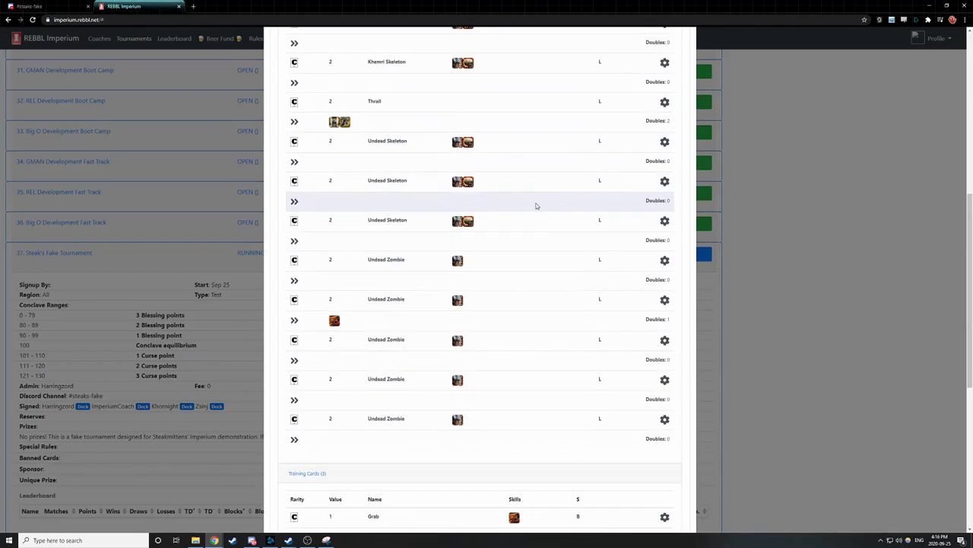
click(803, 394)
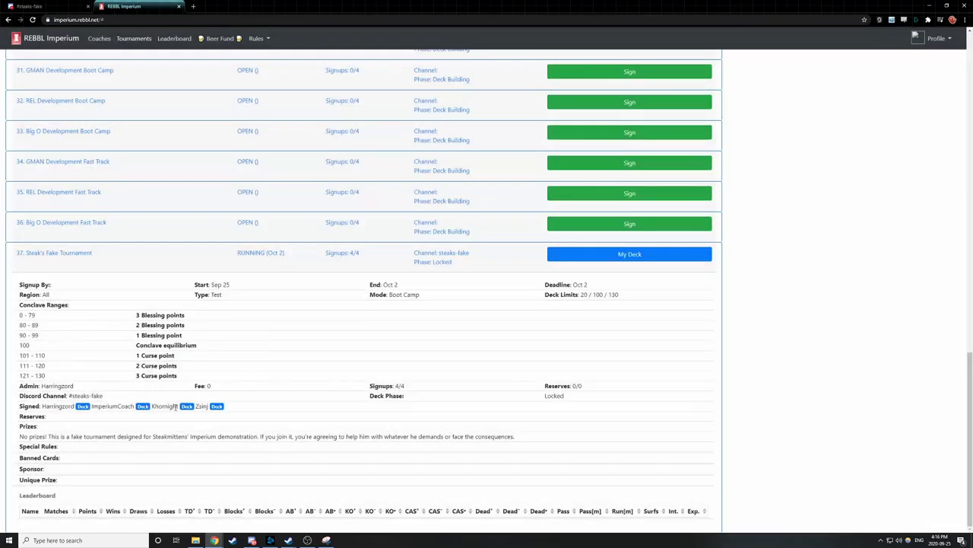
Step: Open the last signed coach's locked deck, examine its player cards, total value and conclave points, and close it
click(217, 407)
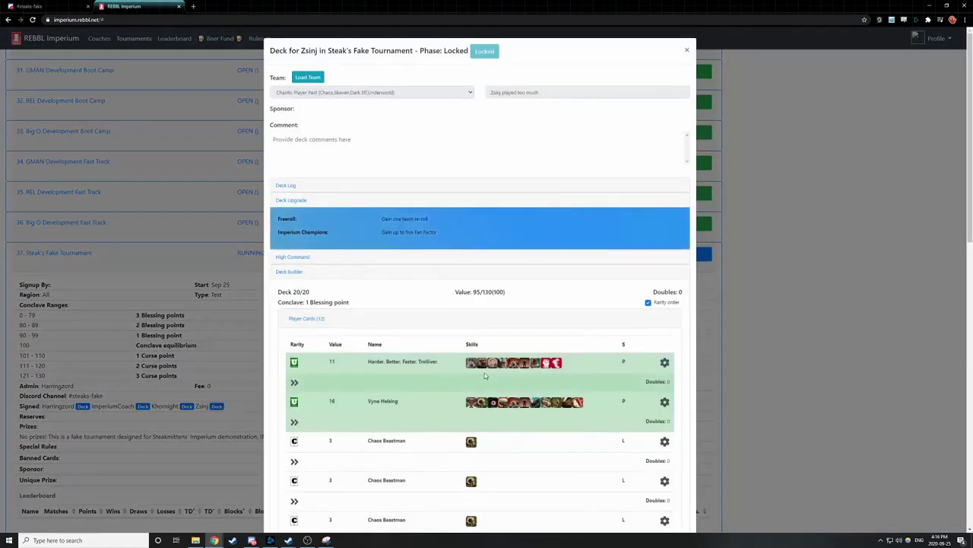
scroll(503, 318, down, 2)
scroll(501, 321, down, 1)
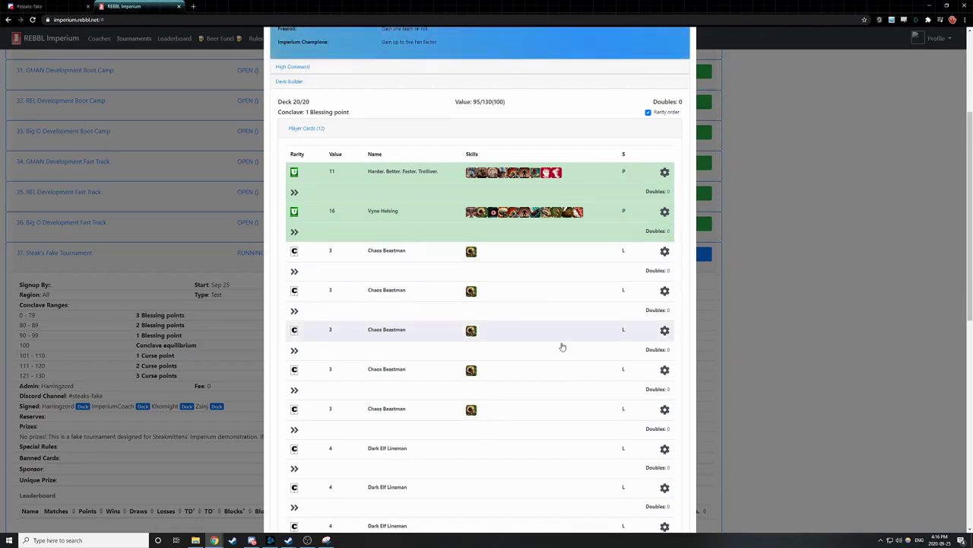
scroll(584, 365, down, 5)
scroll(587, 368, up, 7)
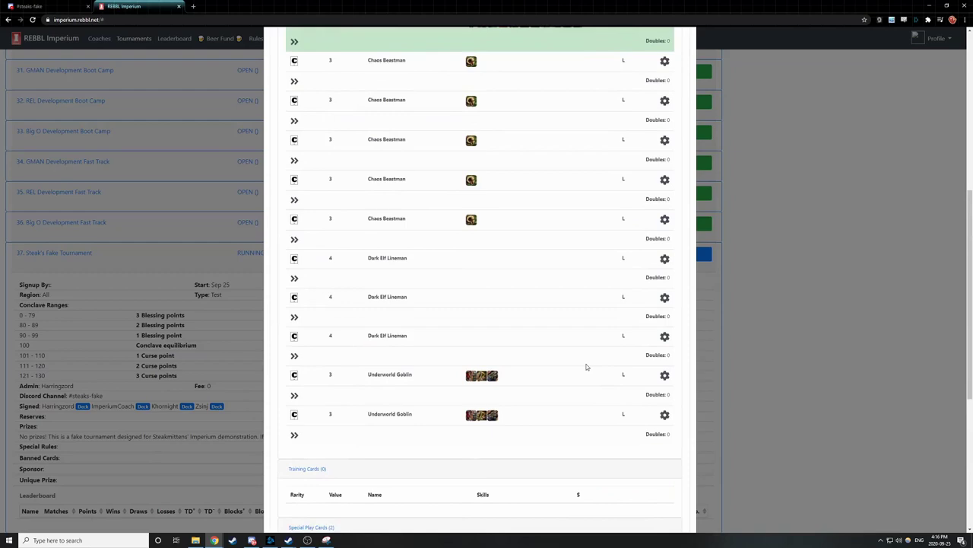
double_click(477, 177)
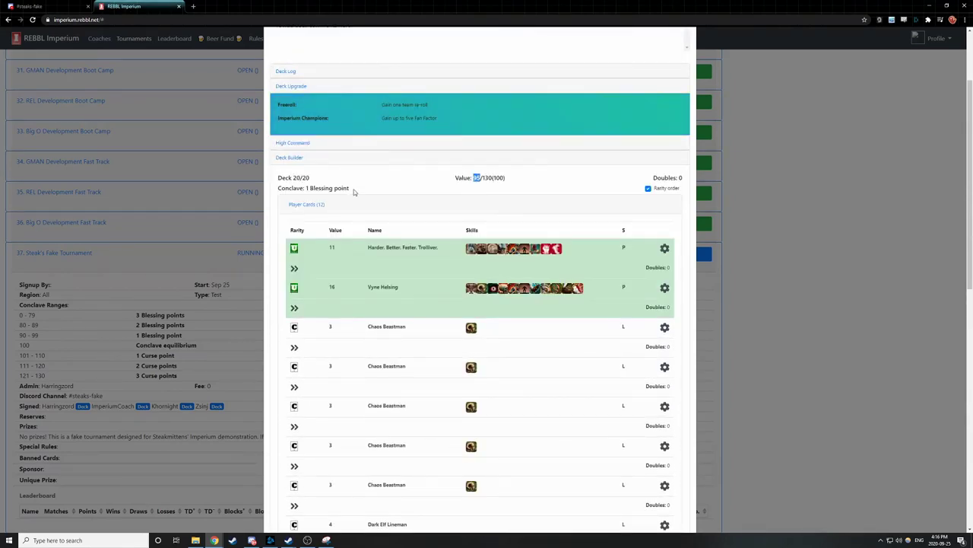
click(804, 340)
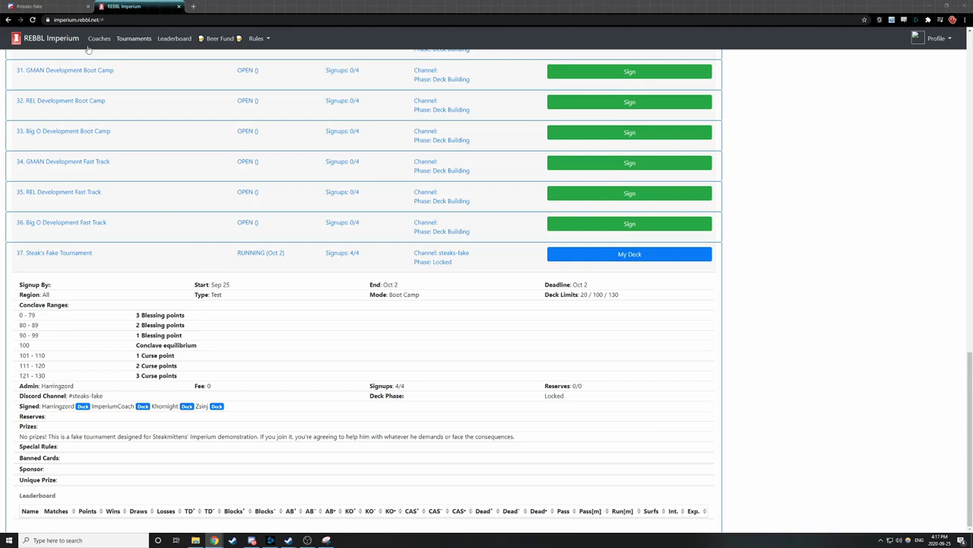
Step: Switch to the steaks-fake channel on Discord and read the Special Play Phase post and the coaches' replies
click(53, 9)
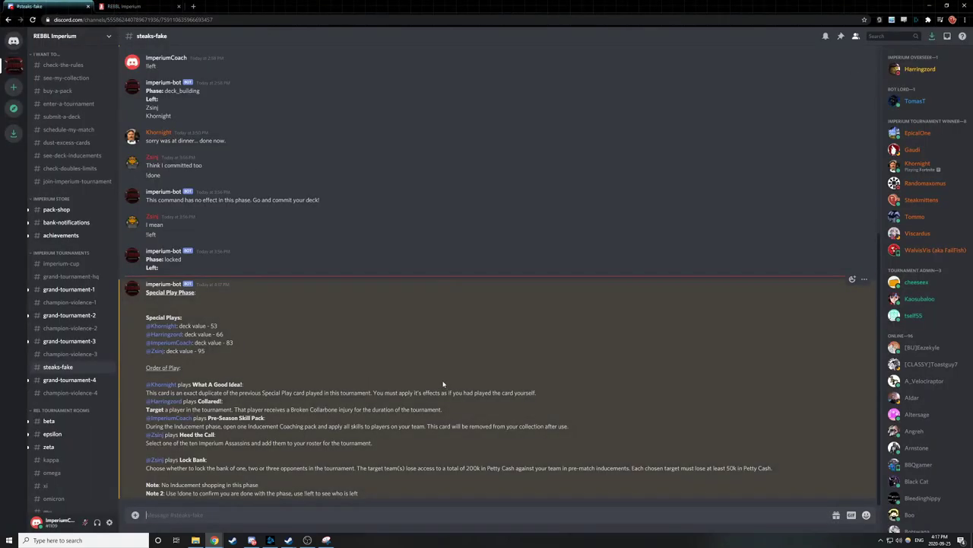
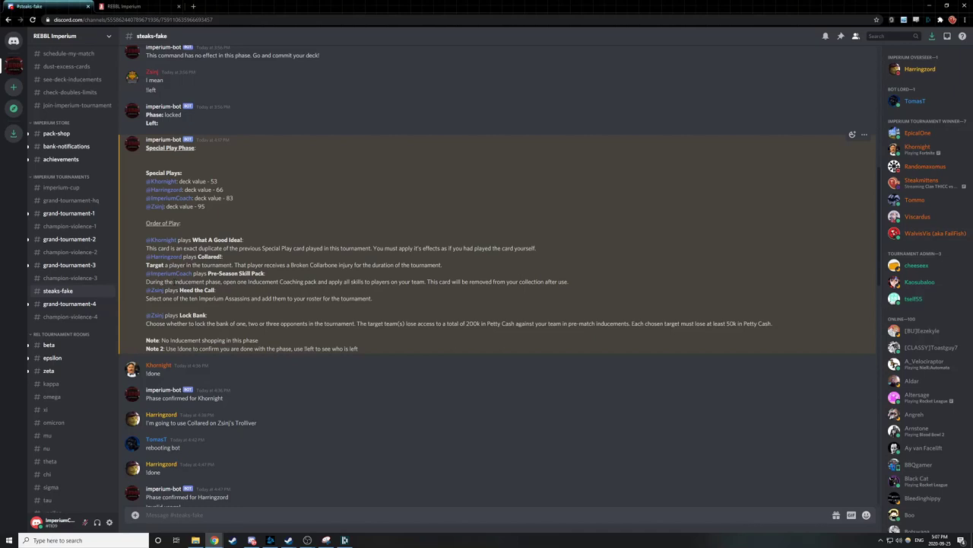
drag(173, 281, 222, 282)
click(181, 308)
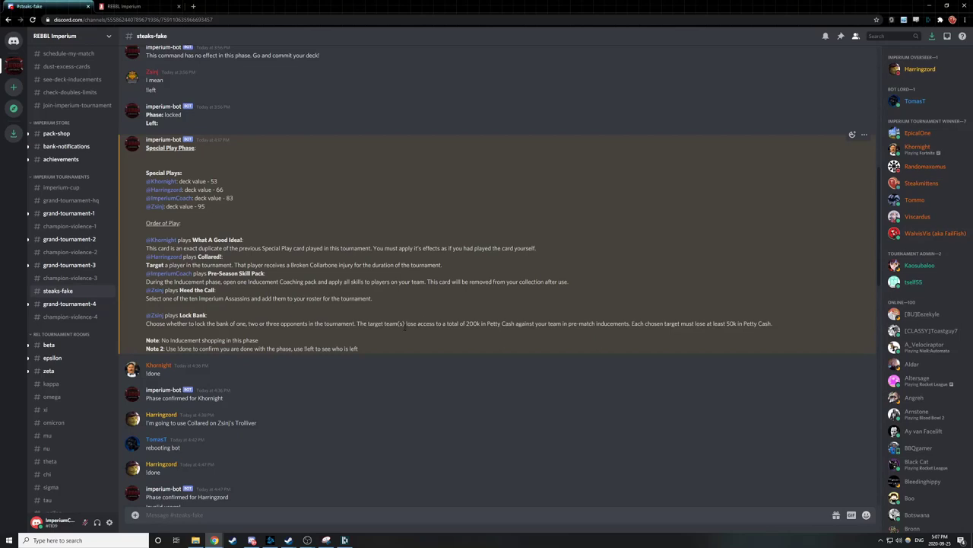
scroll(405, 329, down, 1)
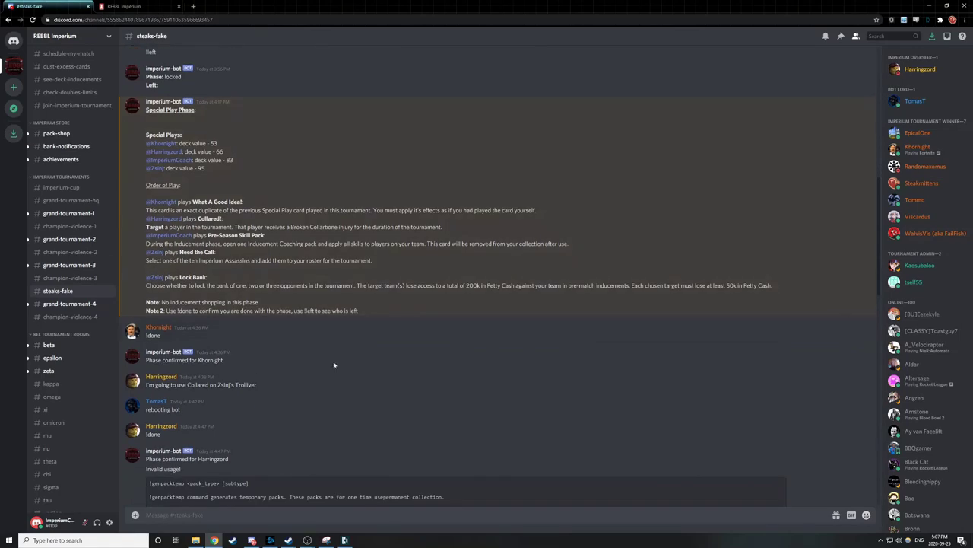
Step: Post "!done" in the steaks-fake channel to confirm the Special Play phase, and read the bot's posts
click(189, 508)
text(!done)
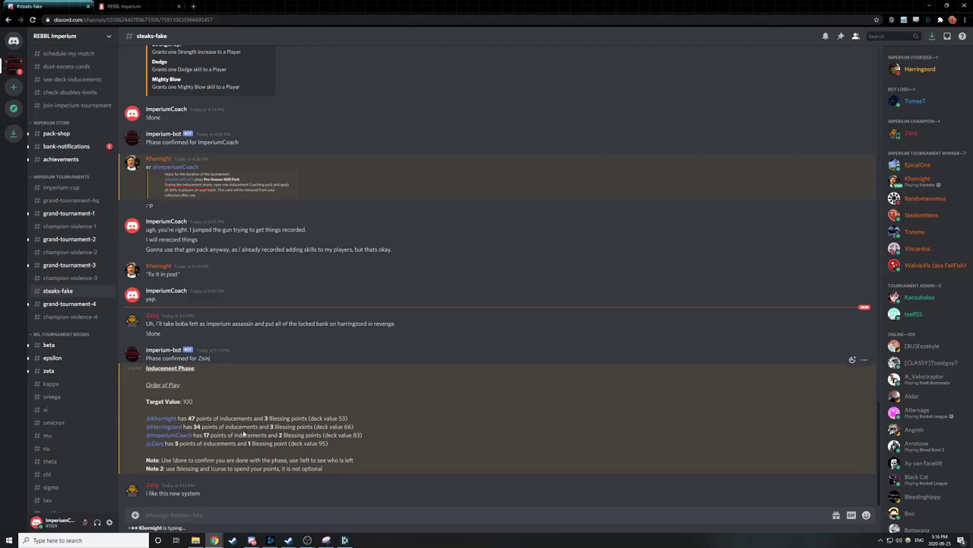
scroll(372, 455, up, 5)
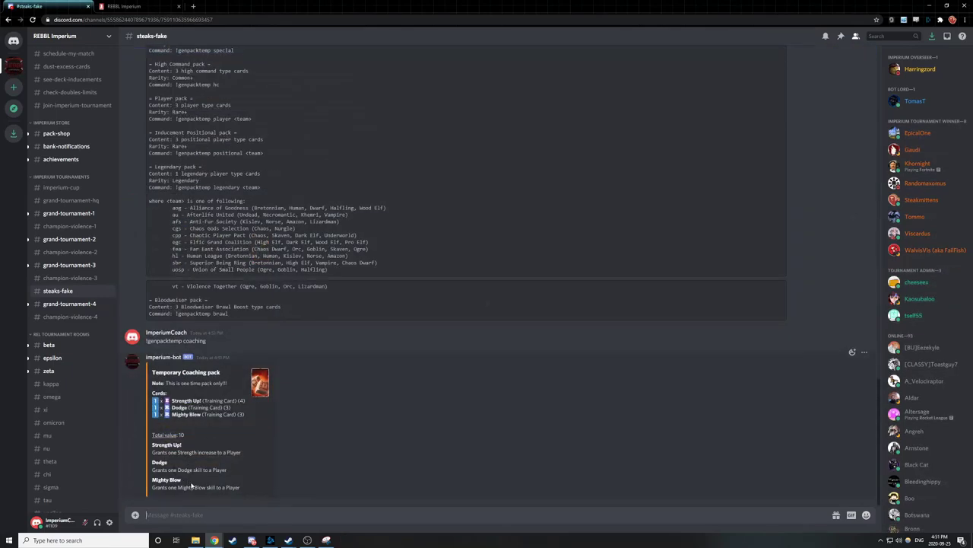
Step: Open your own deck for Steak's Fake Tournament on REBBL Imperium and add "Strength Up!" as an extra card
click(124, 8)
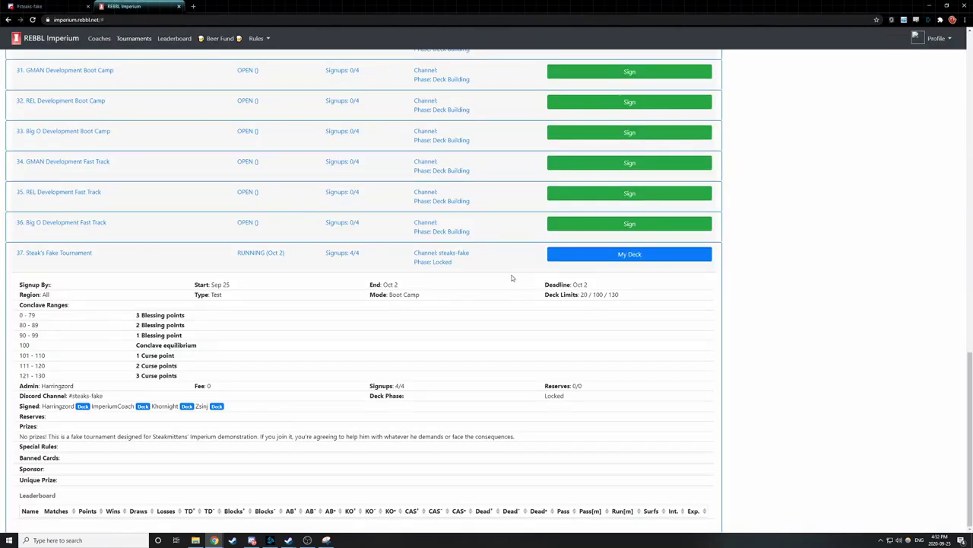
click(646, 256)
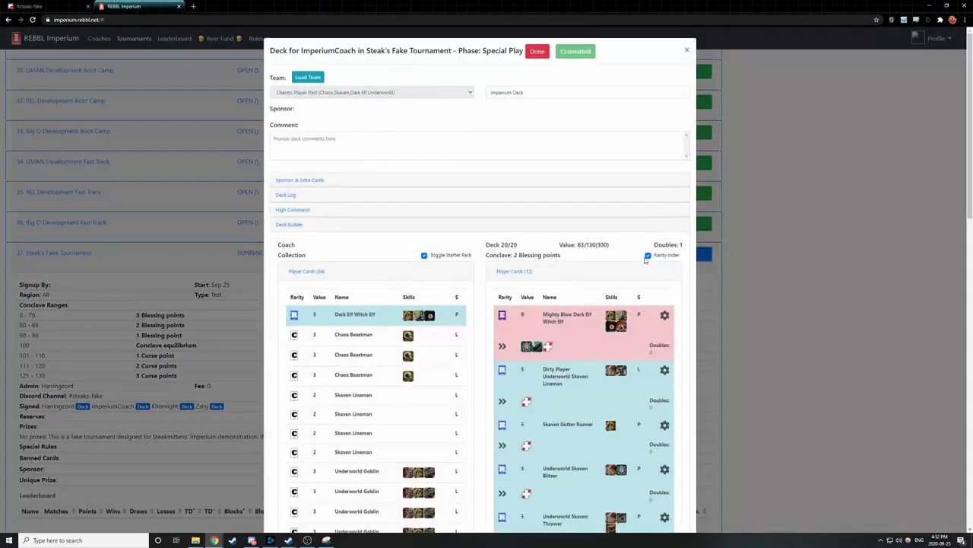
click(311, 181)
click(323, 201)
text(Stie)
text(ngth Up!)
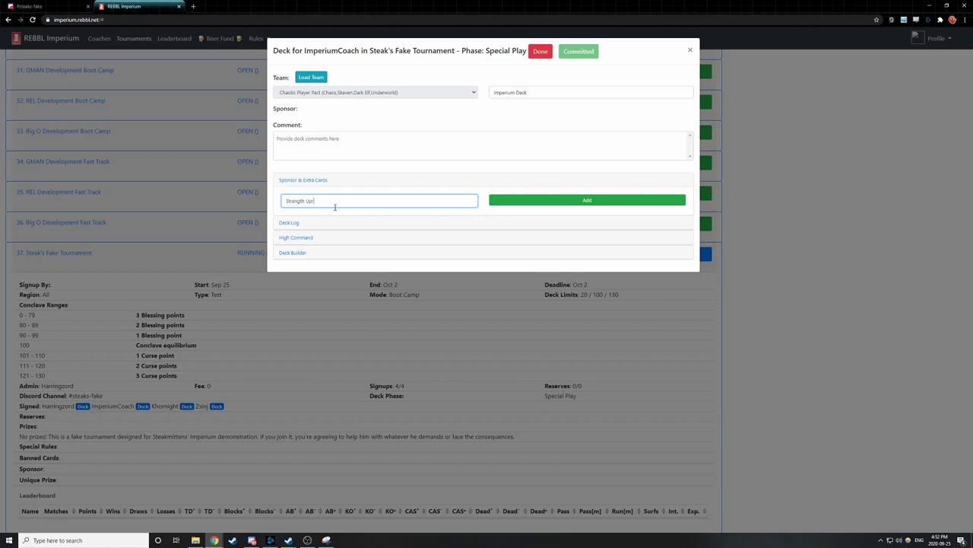
click(622, 200)
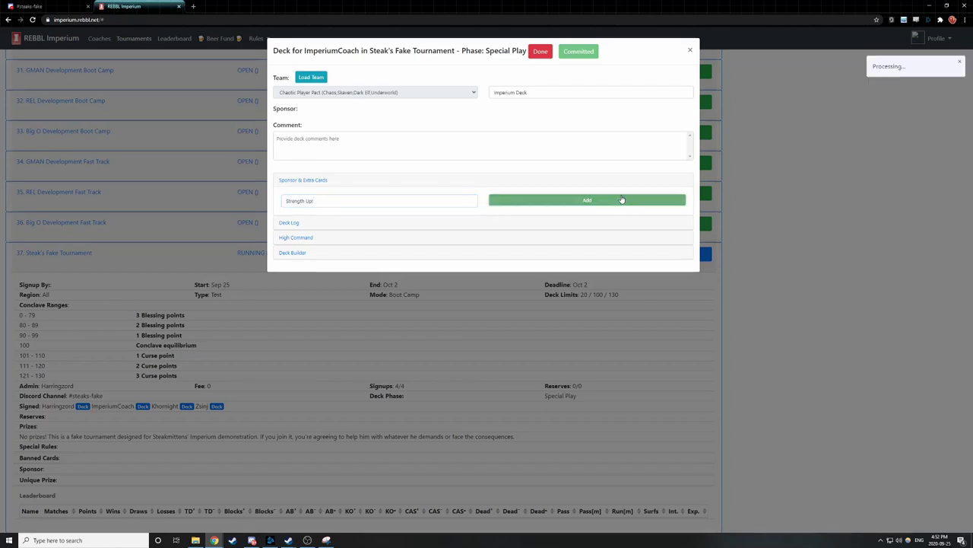
Step: Add "Dodge" and "Mighty Blow" as extra cards after rechecking the coaching pack on Discord, and close the deck
click(61, 6)
click(134, 6)
click(307, 200)
text(Dodge)
click(572, 200)
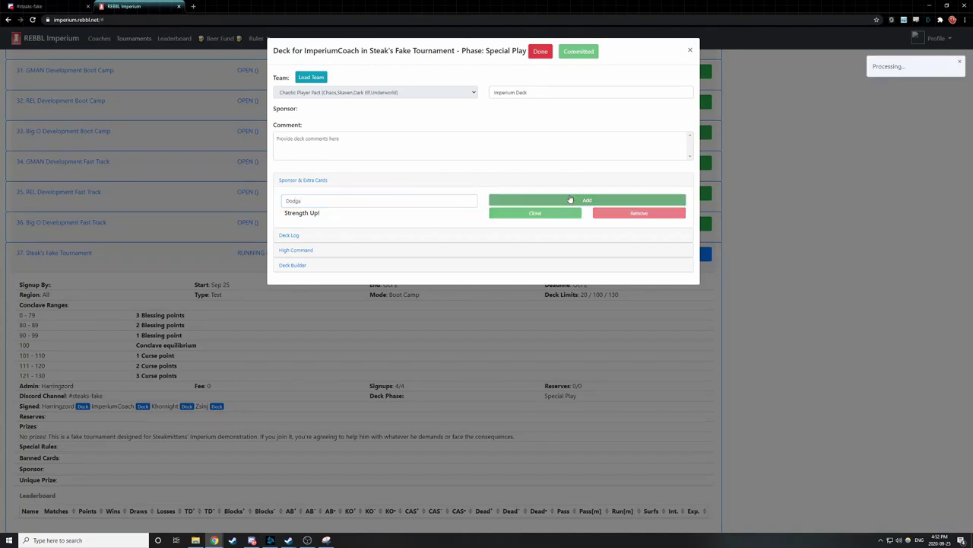
click(396, 200)
text(Mighty Blo)
click(754, 381)
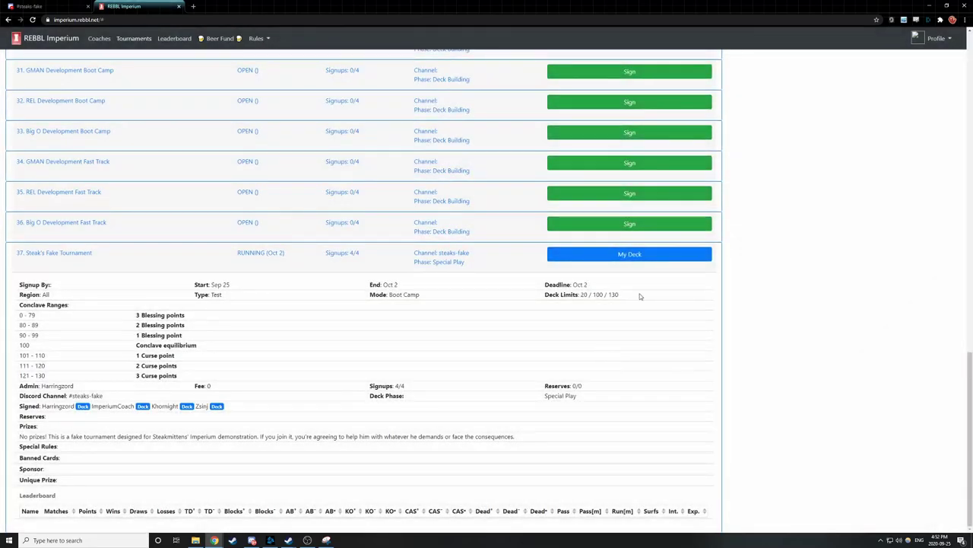
Step: Reopen your own tournament deck and assign the Strength Up! training card to the Mighty Blow Dark Elf Witch Elf
click(660, 255)
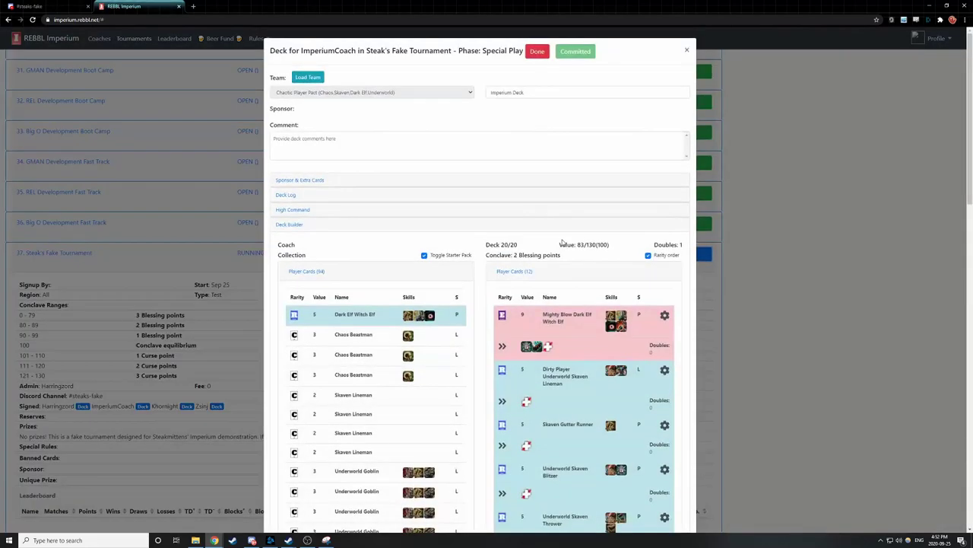
scroll(388, 319, down, 8)
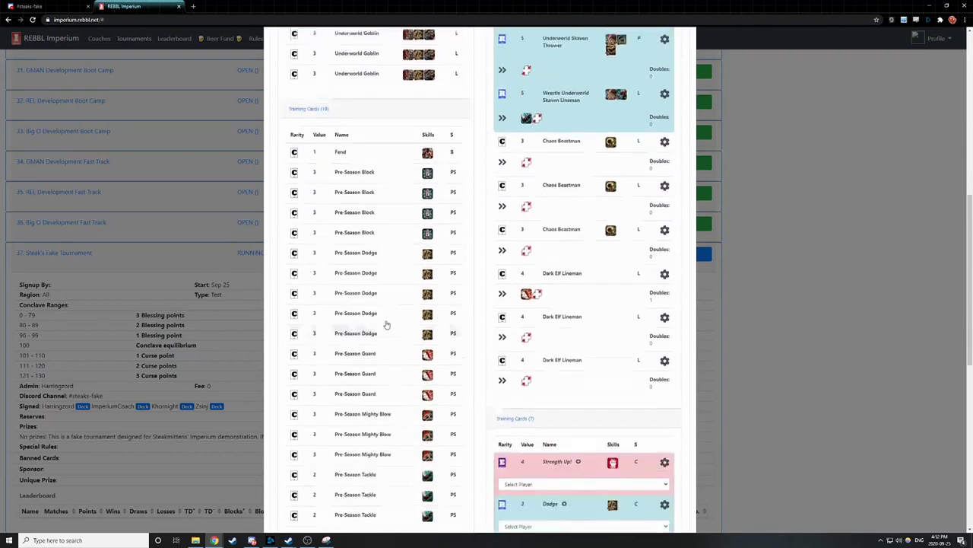
scroll(386, 323, down, 3)
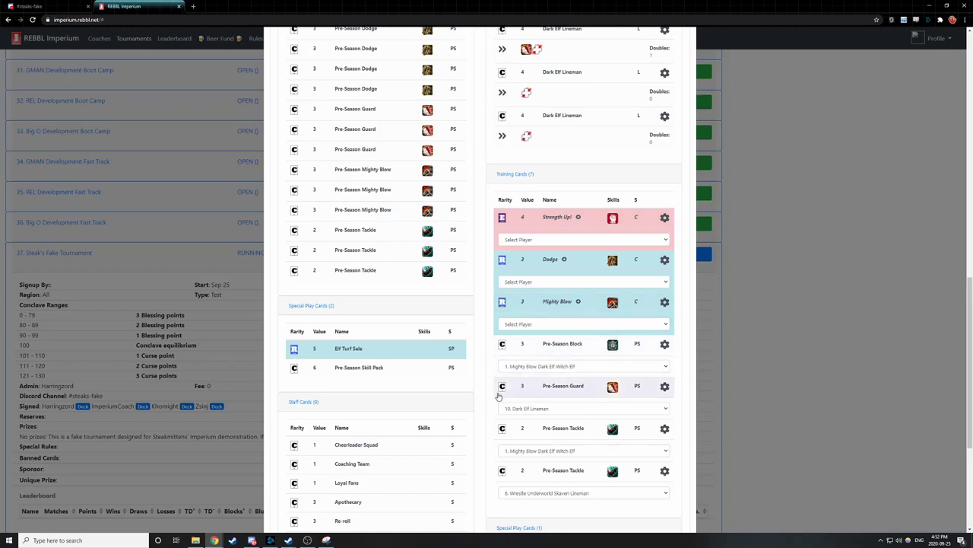
scroll(596, 389, up, 1)
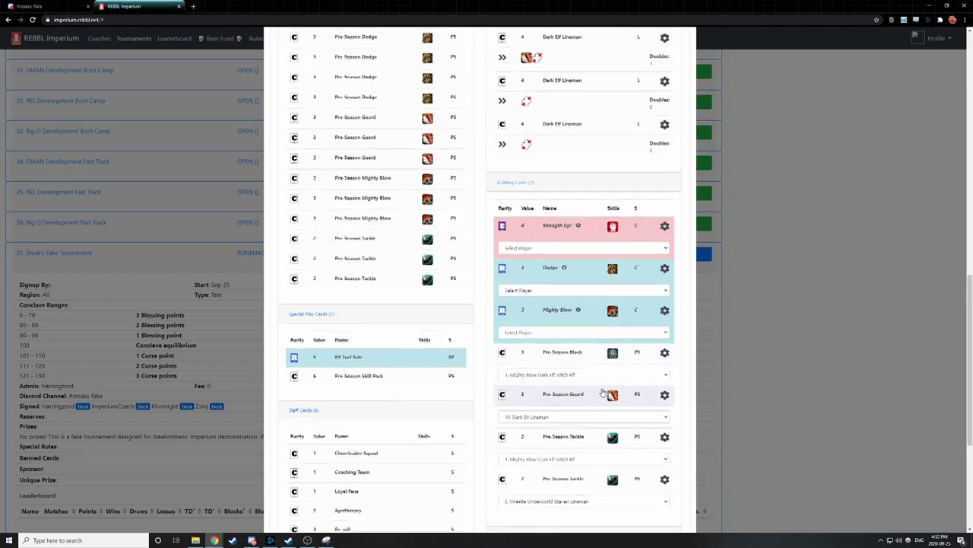
scroll(513, 370, up, 15)
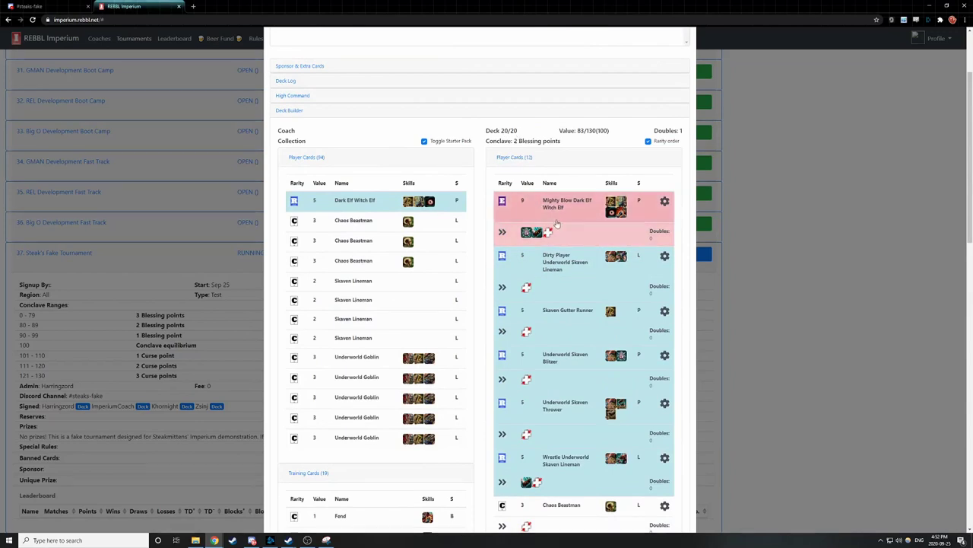
scroll(593, 297, down, 14)
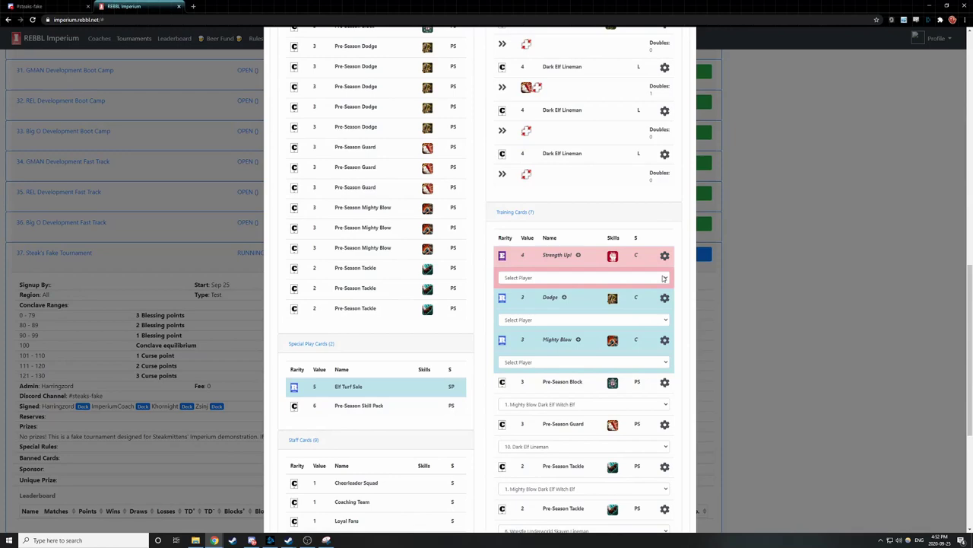
click(663, 278)
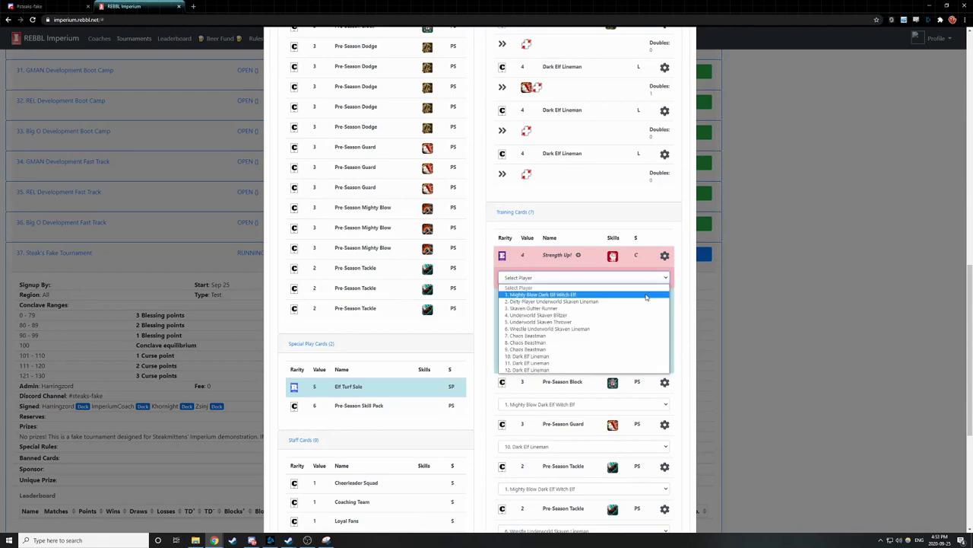
click(647, 297)
Step: Review the deck's player cards and assign the Mighty Blow training card to the Underworld Skaven Blitzer
scroll(619, 350, up, 5)
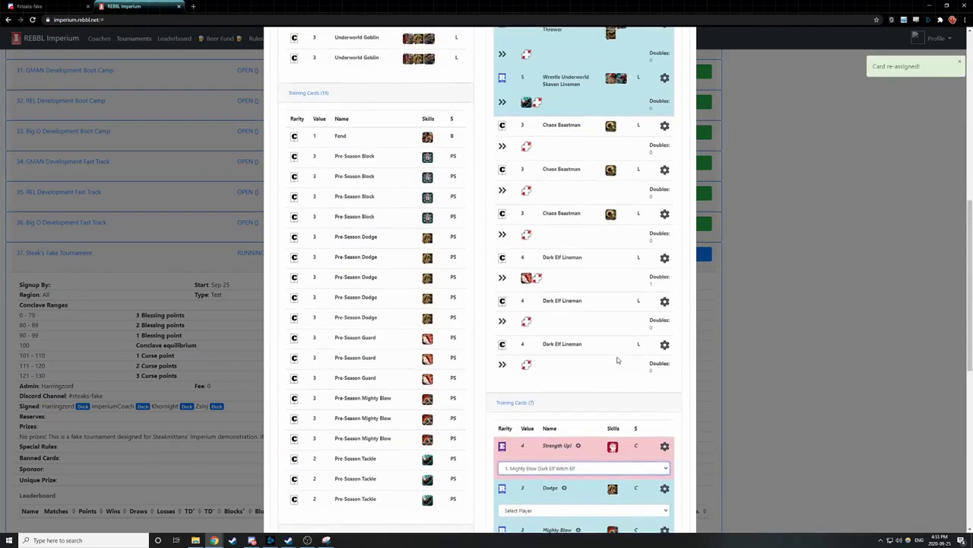
scroll(618, 360, up, 2)
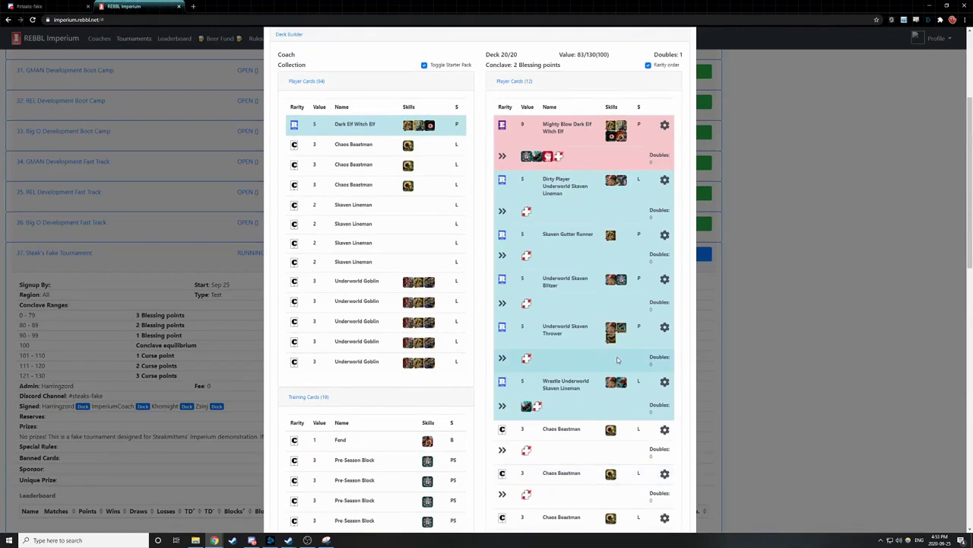
scroll(617, 360, down, 6)
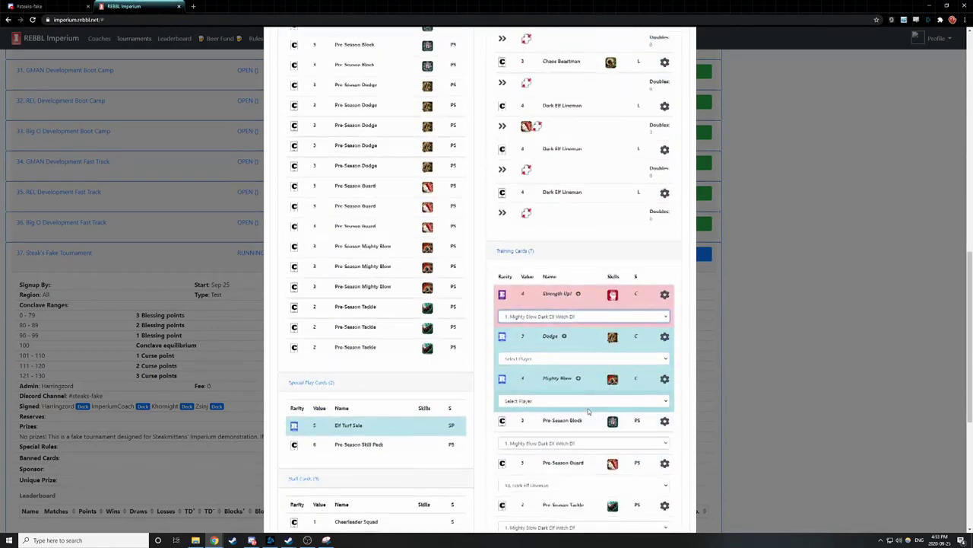
scroll(612, 369, up, 6)
scroll(588, 412, up, 1)
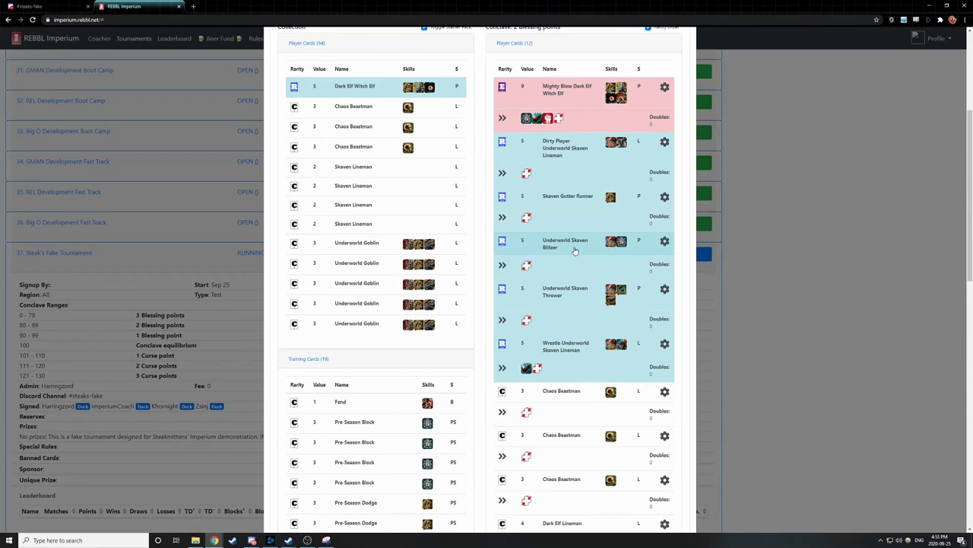
scroll(576, 249, down, 6)
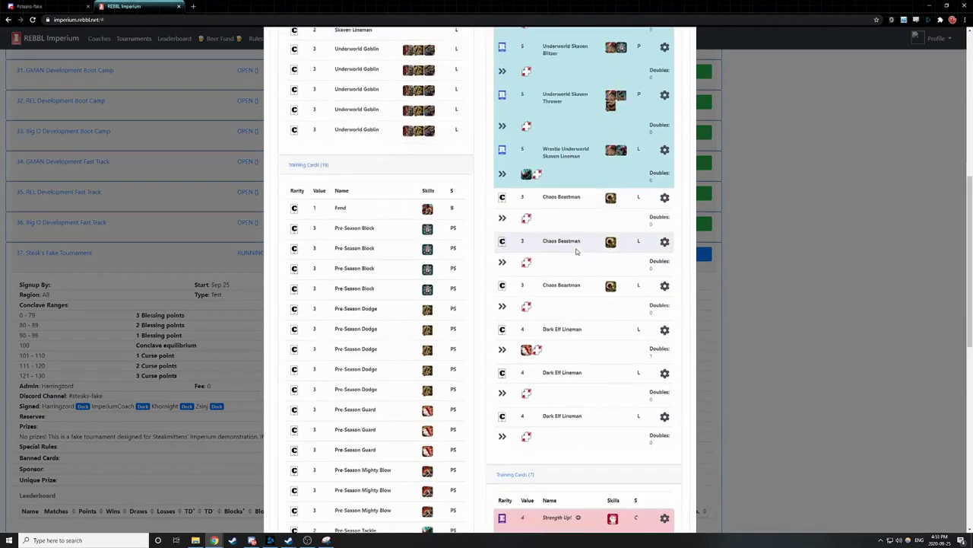
click(570, 400)
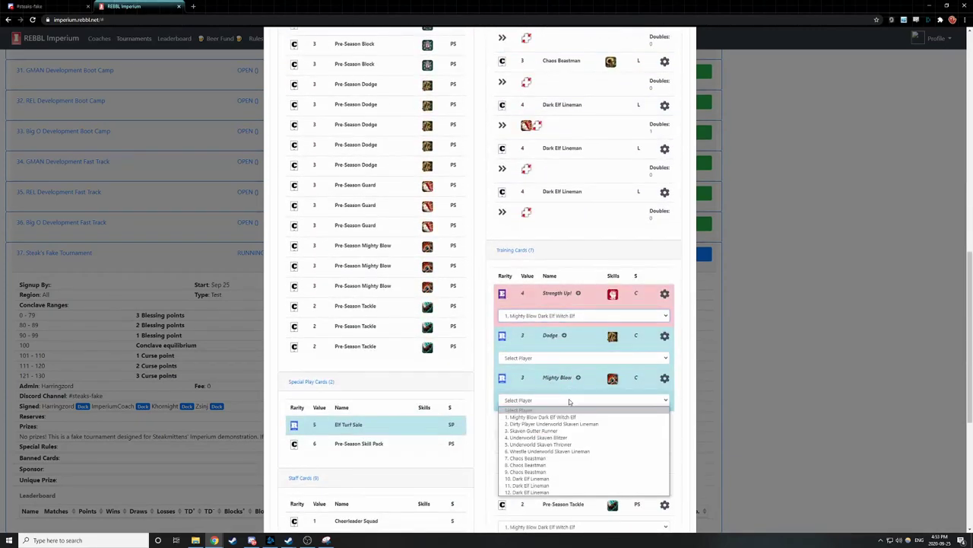
click(560, 437)
Step: Assign the Dodge training card to the number 10 Dark Elf Lineman and check the skills on the player cards
scroll(590, 444, up, 1)
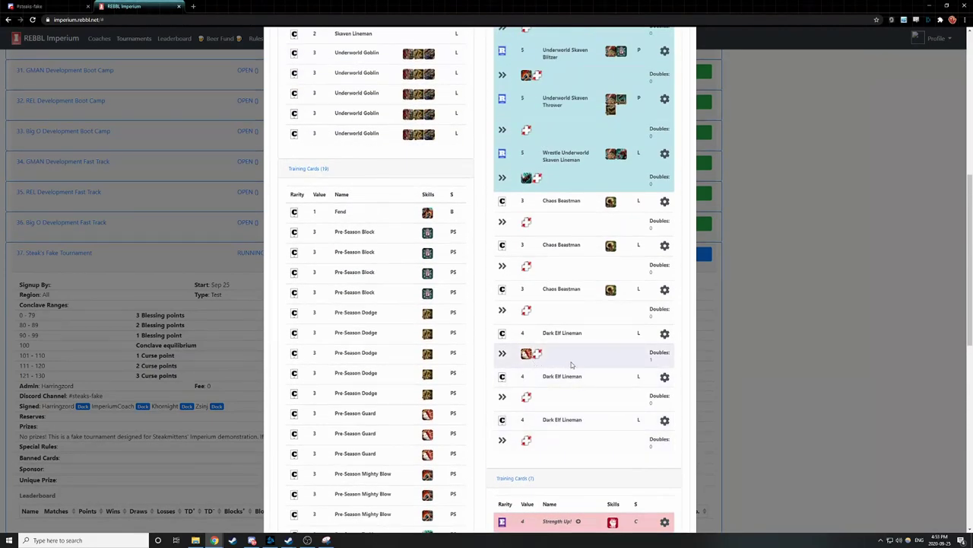
scroll(555, 360, down, 5)
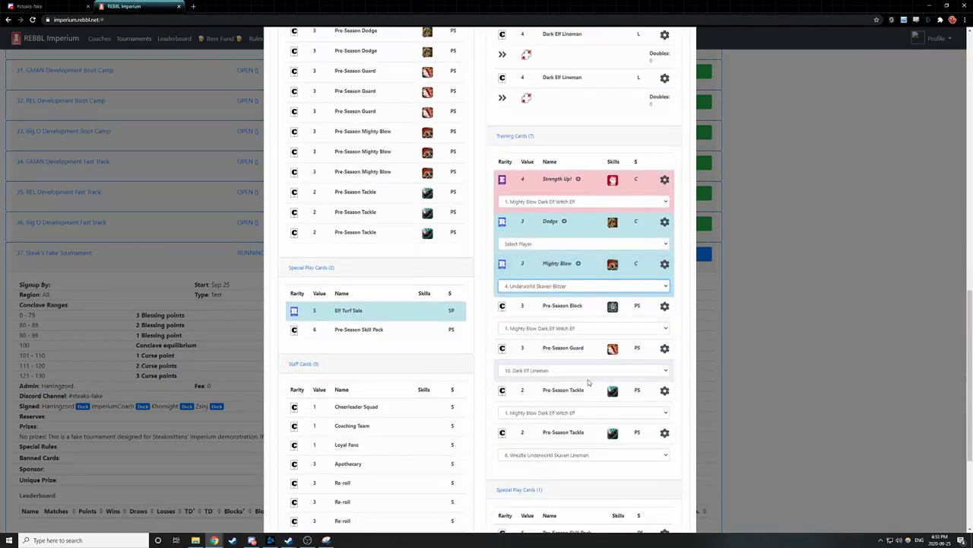
click(583, 245)
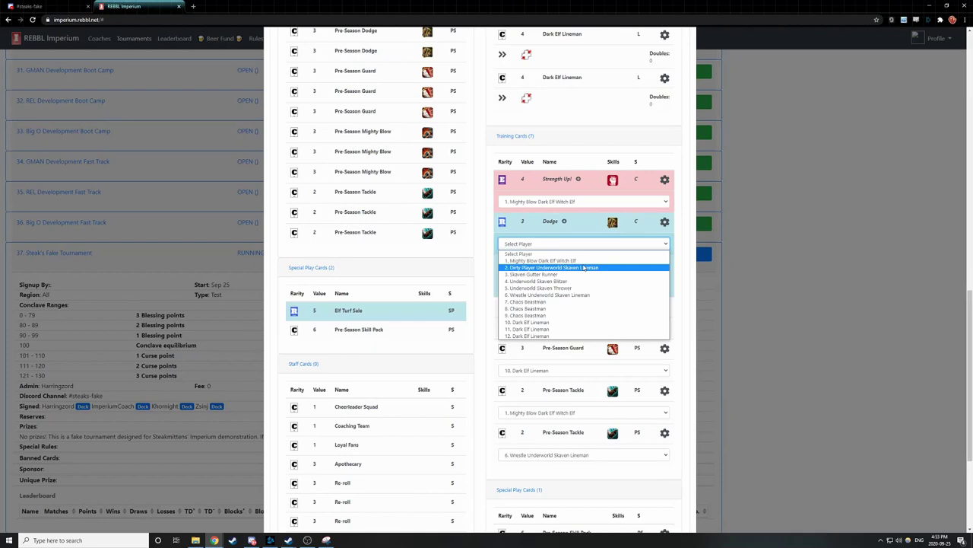
click(584, 323)
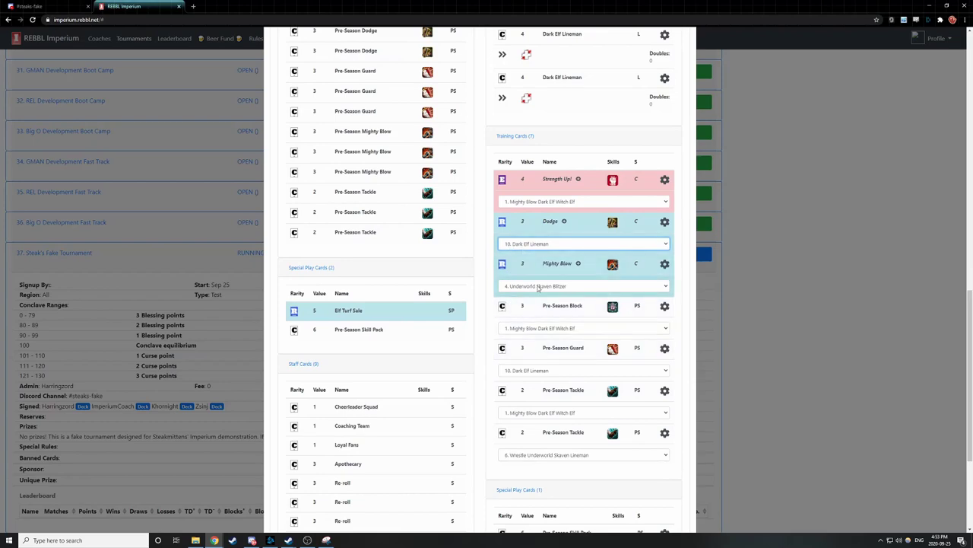
scroll(540, 373, up, 3)
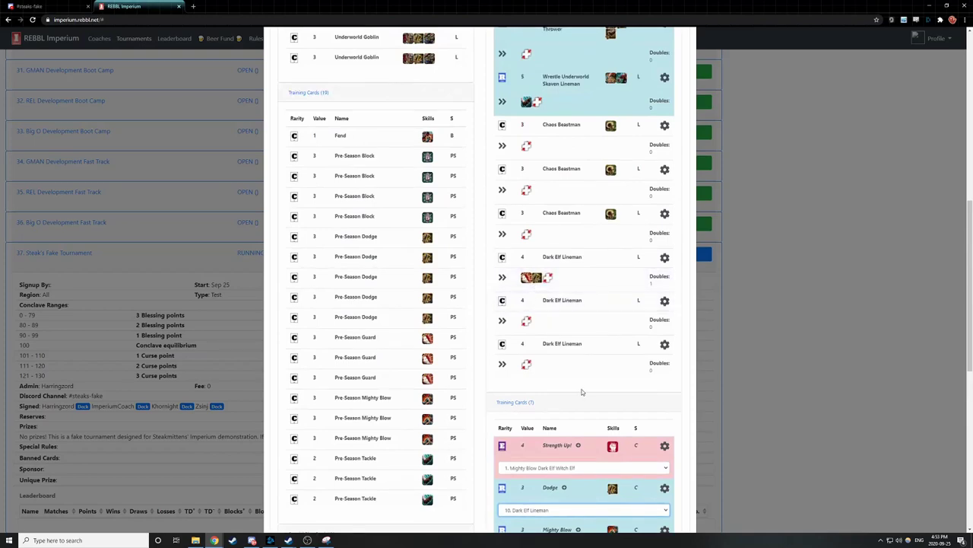
scroll(586, 391, up, 3)
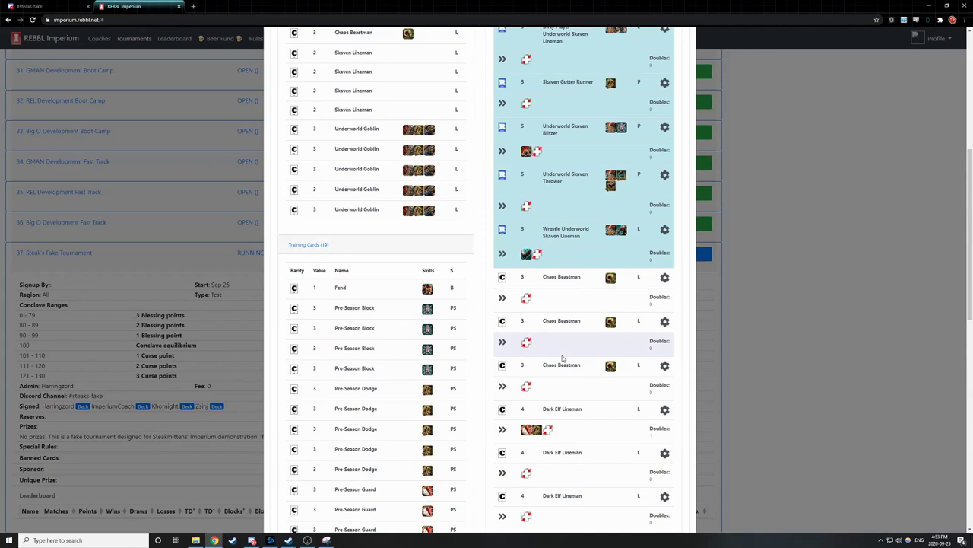
Step: Examine the injury options for the first Chaos Beastman in the deck and cancel without choosing an injury
click(526, 298)
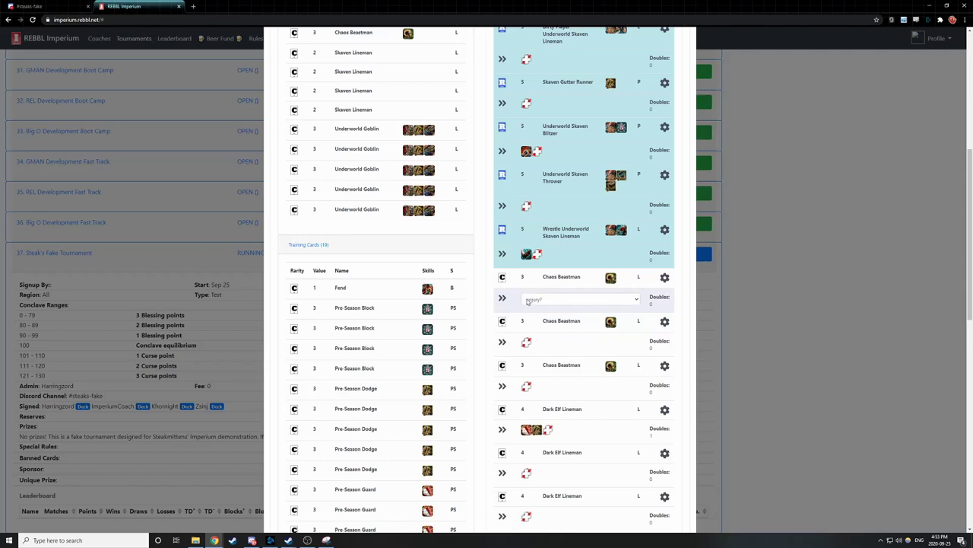
click(593, 300)
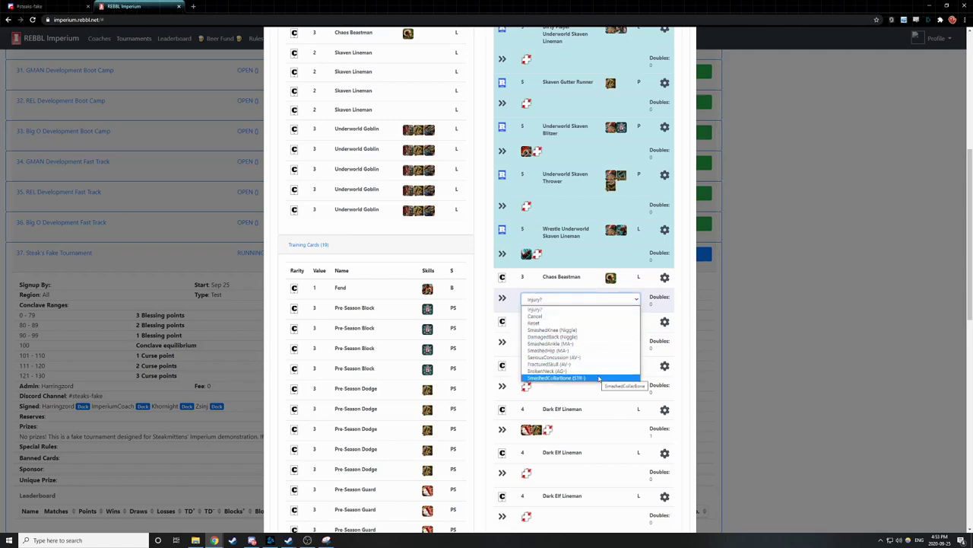
click(577, 318)
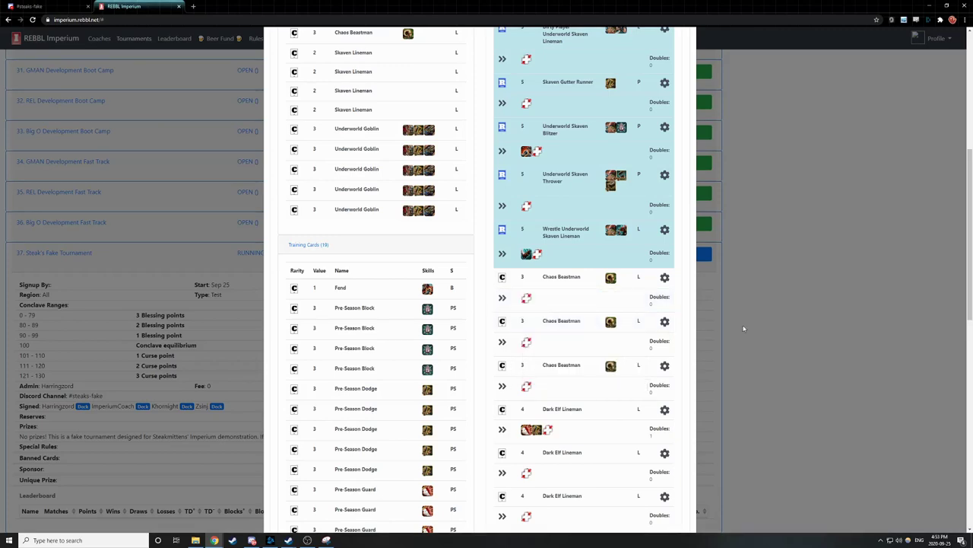
scroll(615, 373, up, 5)
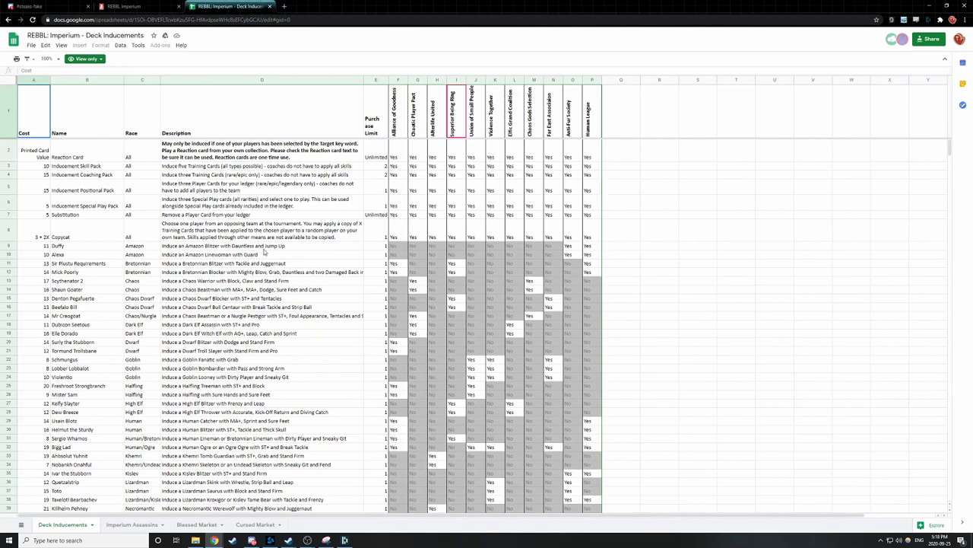
Step: Examine the costs and team availability in the Deck Inducements spreadsheet, and switch back to the steaks-fake channel on Discord
drag(42, 165, 39, 454)
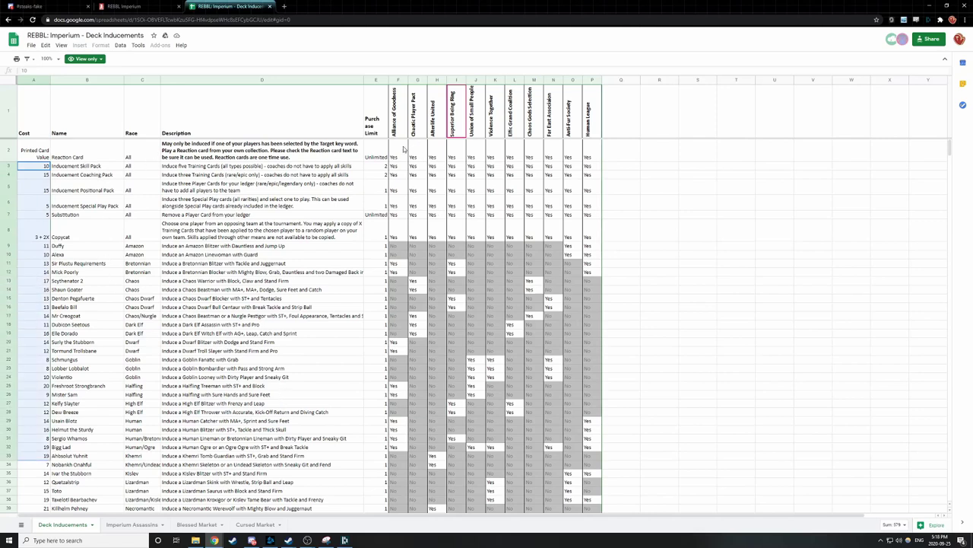
drag(403, 150, 595, 326)
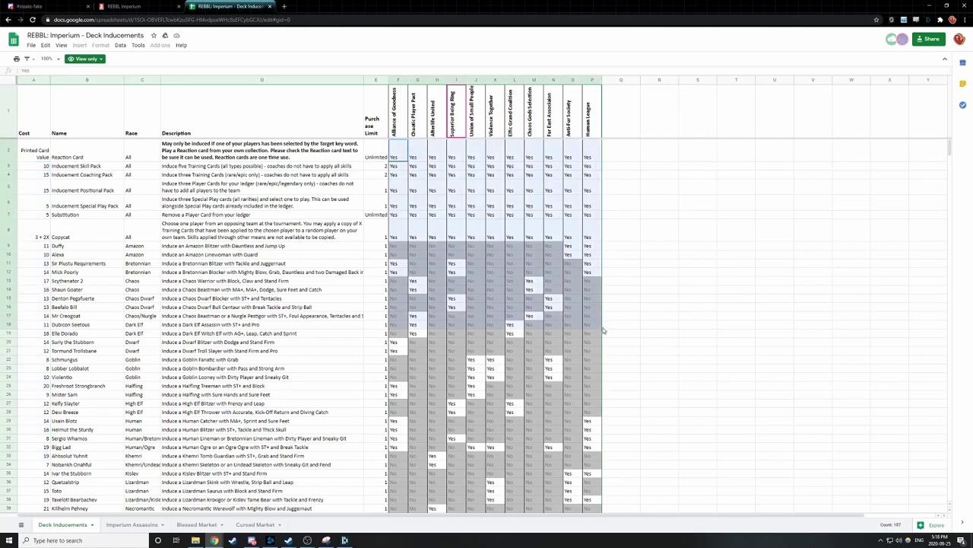
click(707, 290)
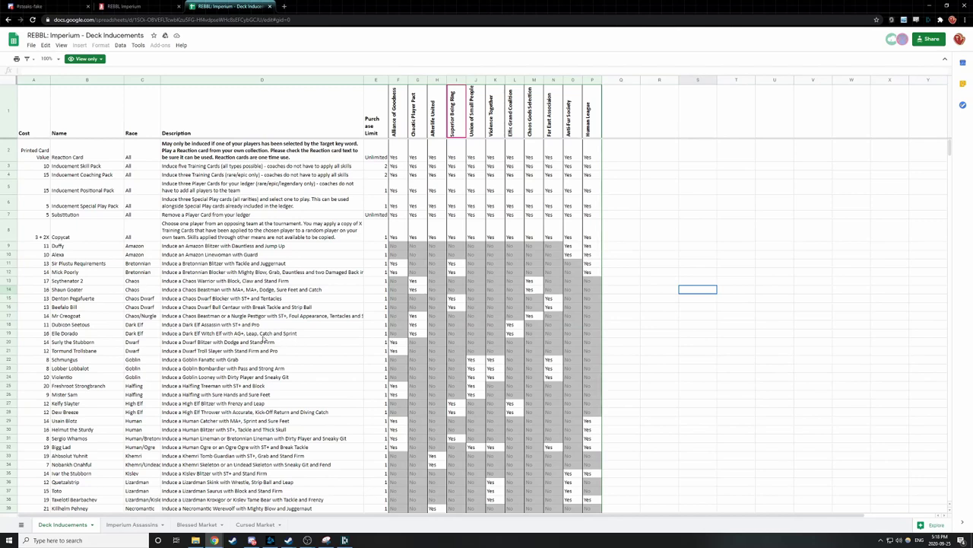
click(38, 6)
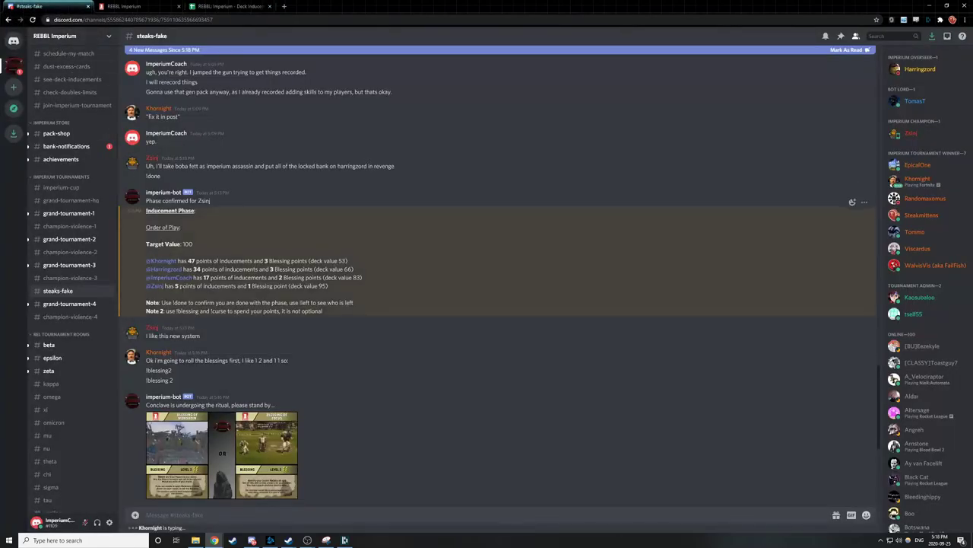
Step: Check the costs of the Skill, Coaching, Positional and Special Play inducement packs in the Deck Inducements spreadsheet
click(229, 6)
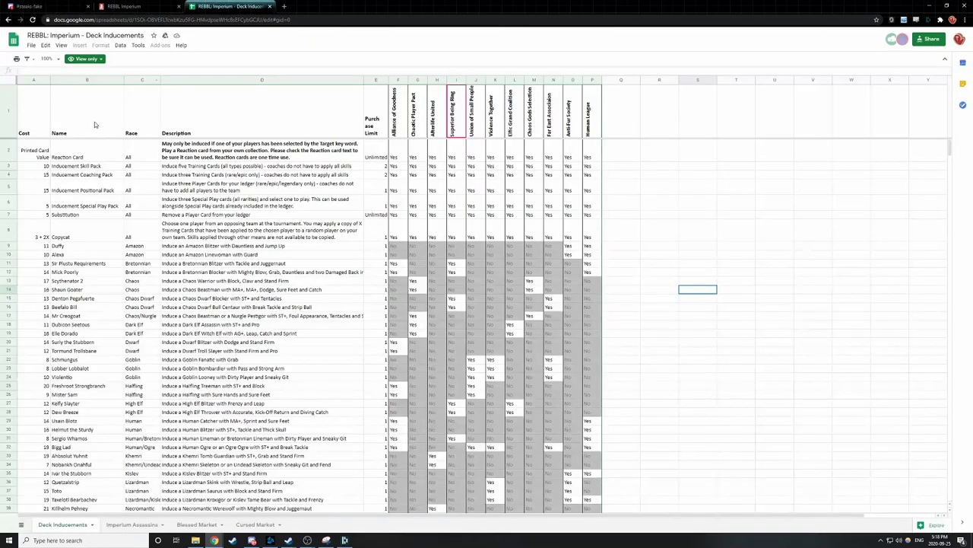
click(46, 166)
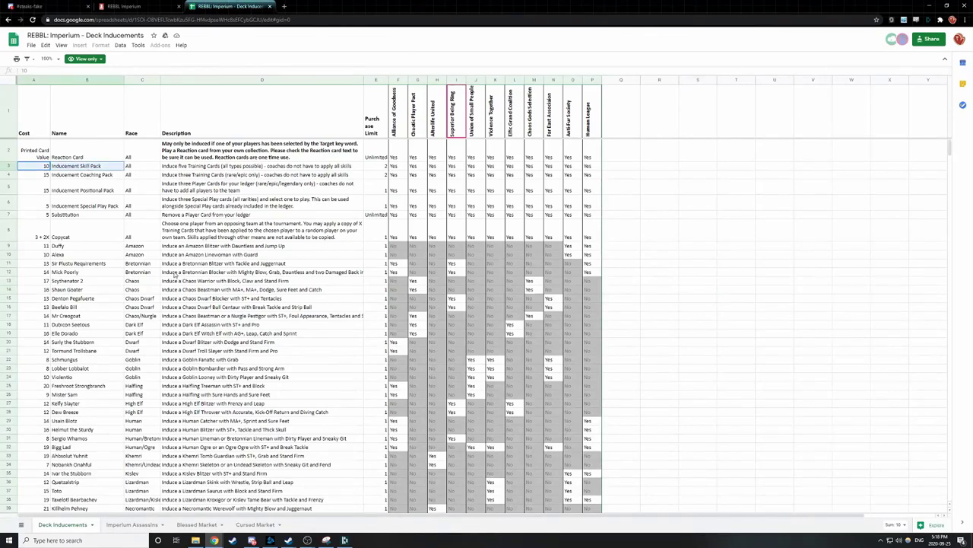
click(44, 175)
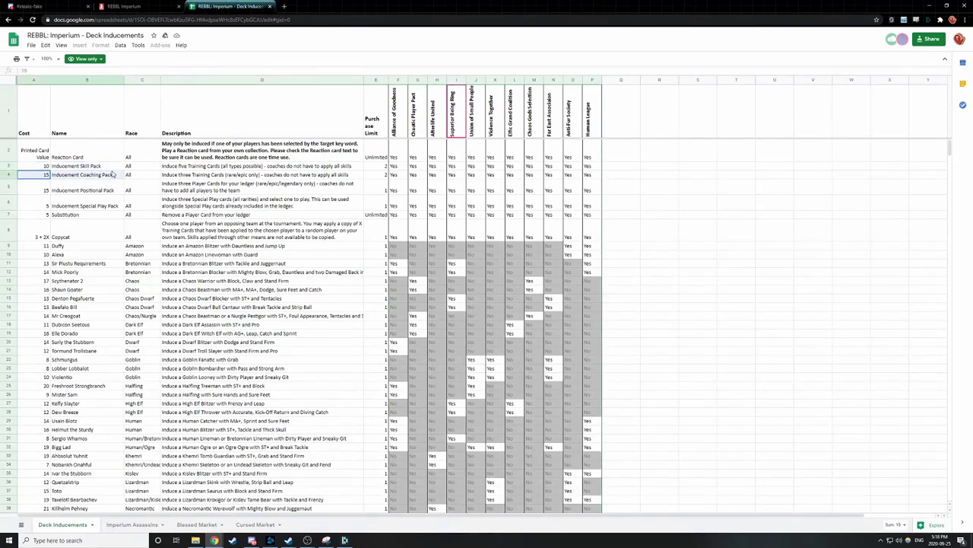
click(45, 191)
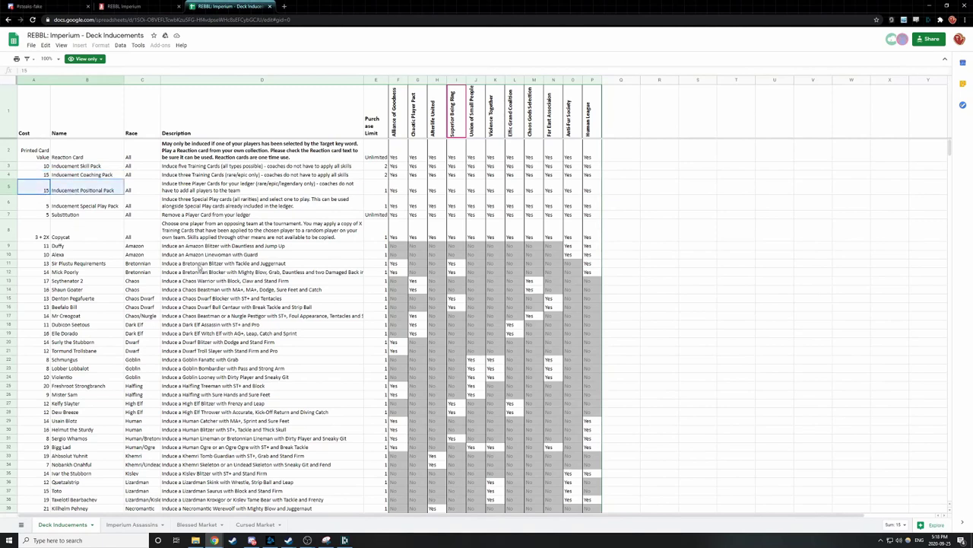
click(45, 207)
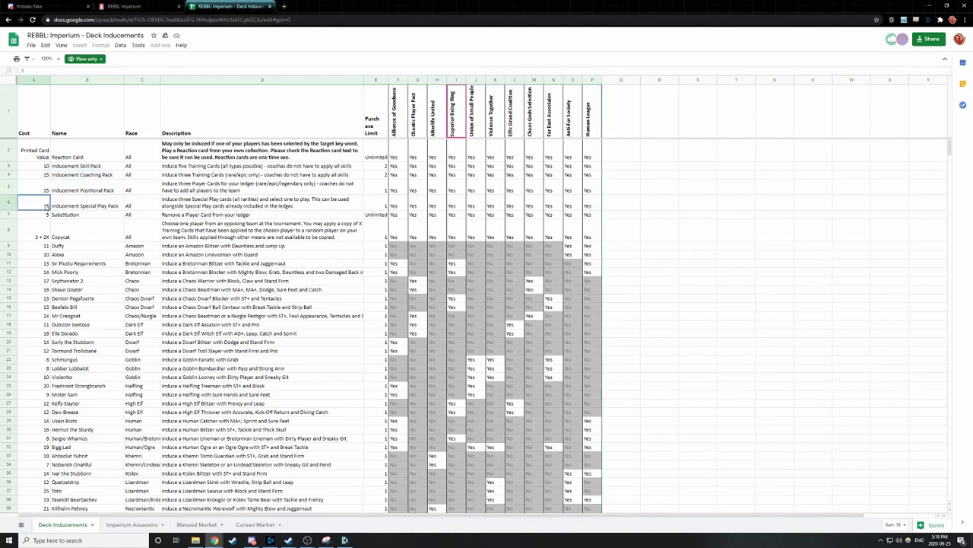
drag(46, 206, 80, 206)
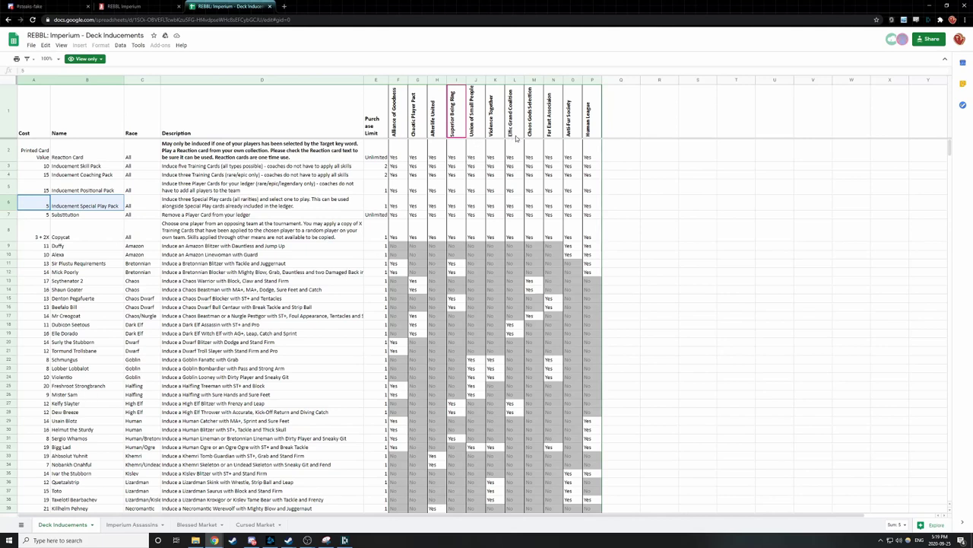
Step: Look through the players available to Chaotic Player Pact in the Deck Inducements spreadsheet and copy the name Scythenator 2
click(416, 239)
key(Down)
key(Down)
key(Down)
key(Down)
key(Down)
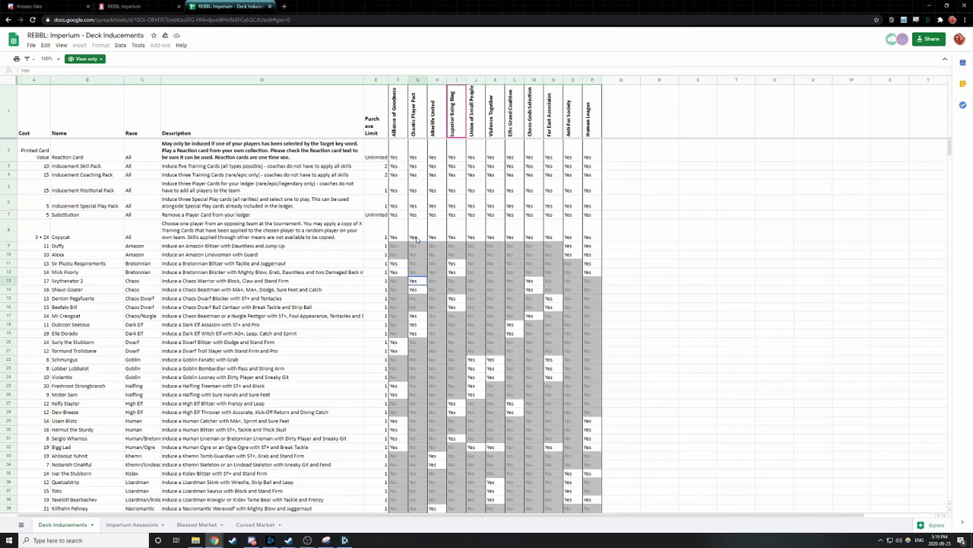
key(Left)
key(Left)
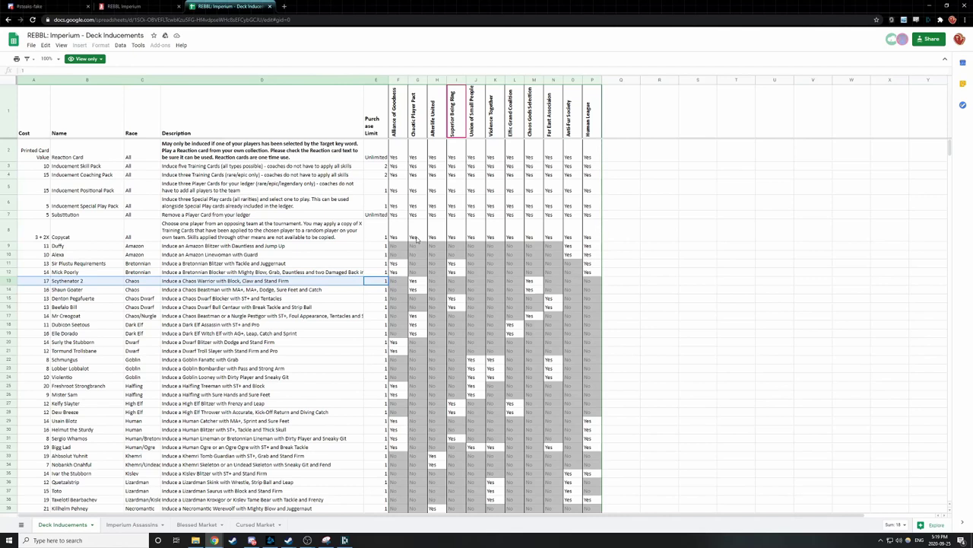
key(Left)
key(Left)
key(Left)
key(ctrl+shift+l)
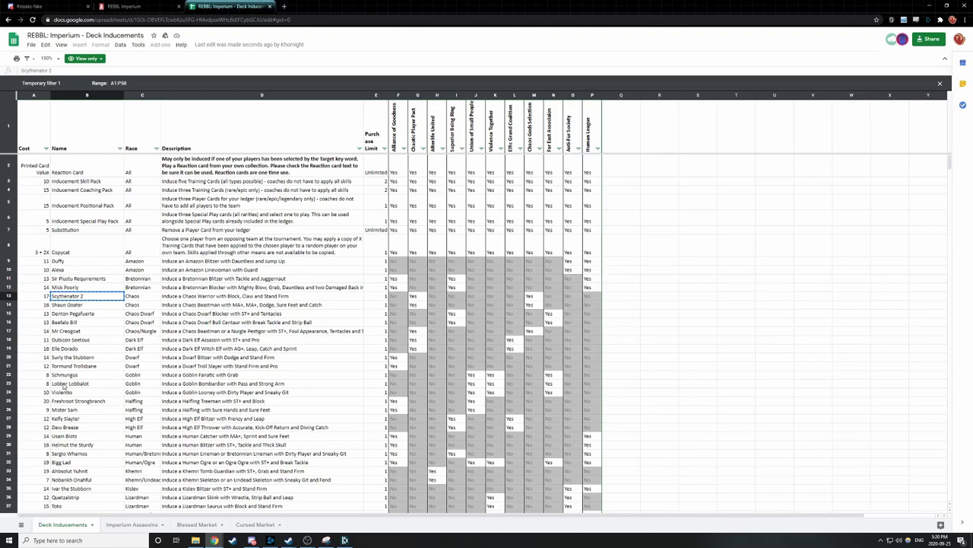
scroll(64, 386, down, 2)
scroll(71, 437, up, 2)
Step: Add Scythenator 2 as an extra card to the Steak's Fake Tournament deck on the REBBL Imperium site and reopen the deck
click(142, 6)
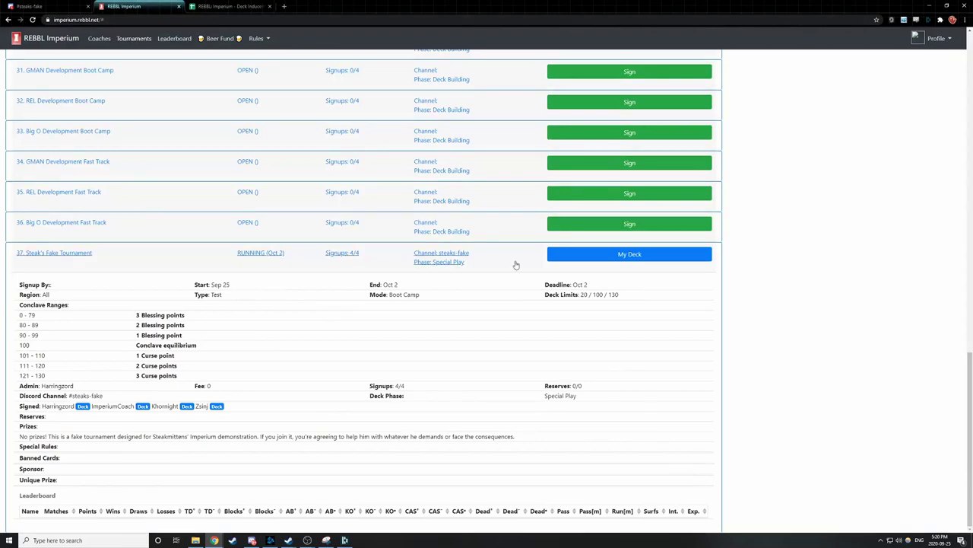
click(578, 259)
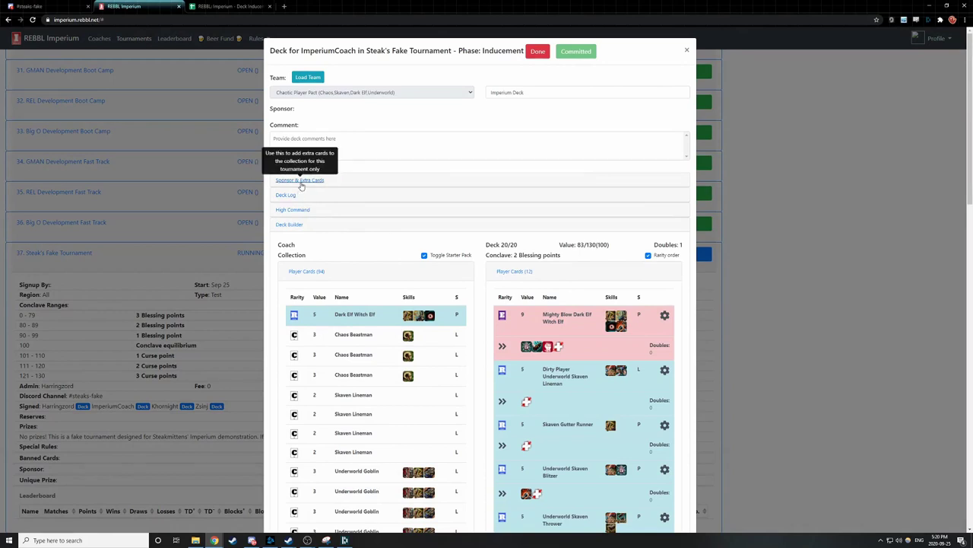
click(301, 181)
click(327, 201)
click(327, 216)
click(534, 201)
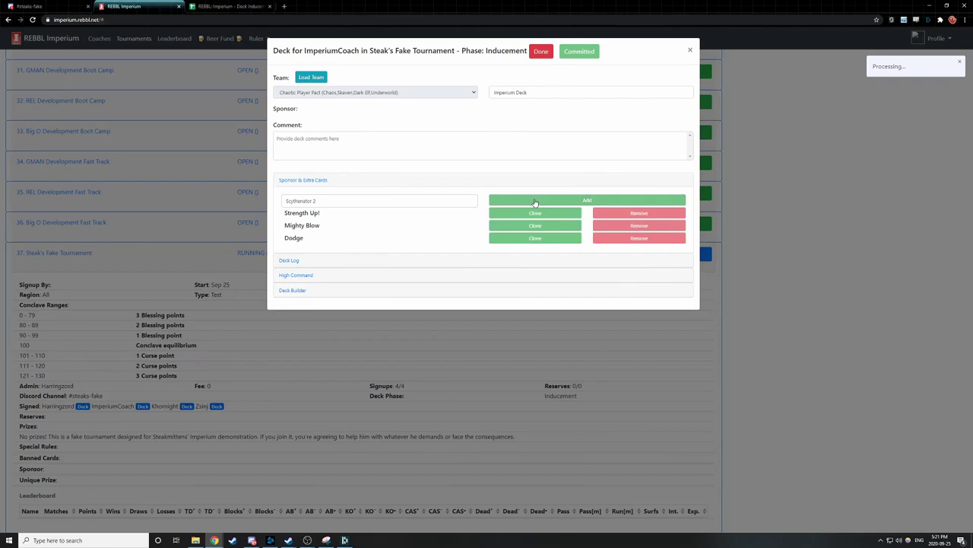
click(689, 50)
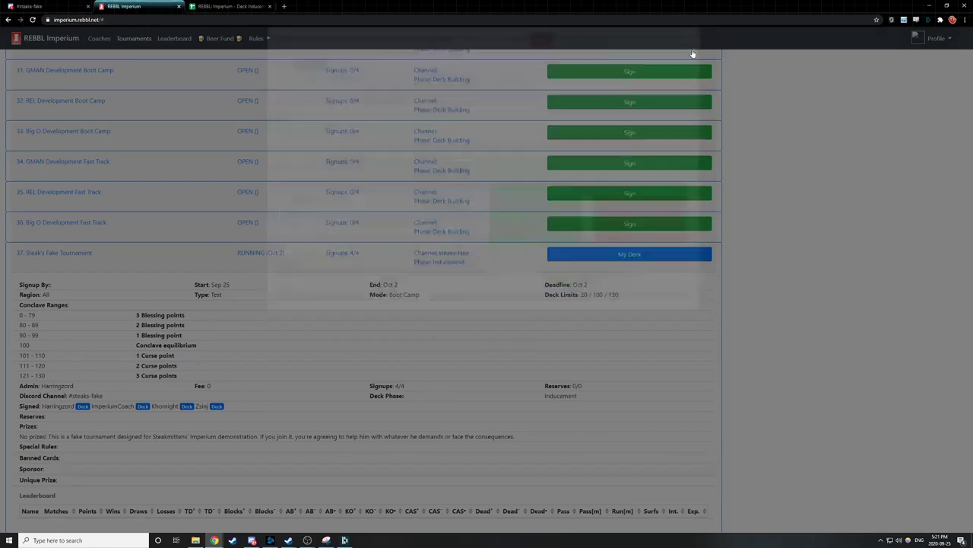
click(650, 255)
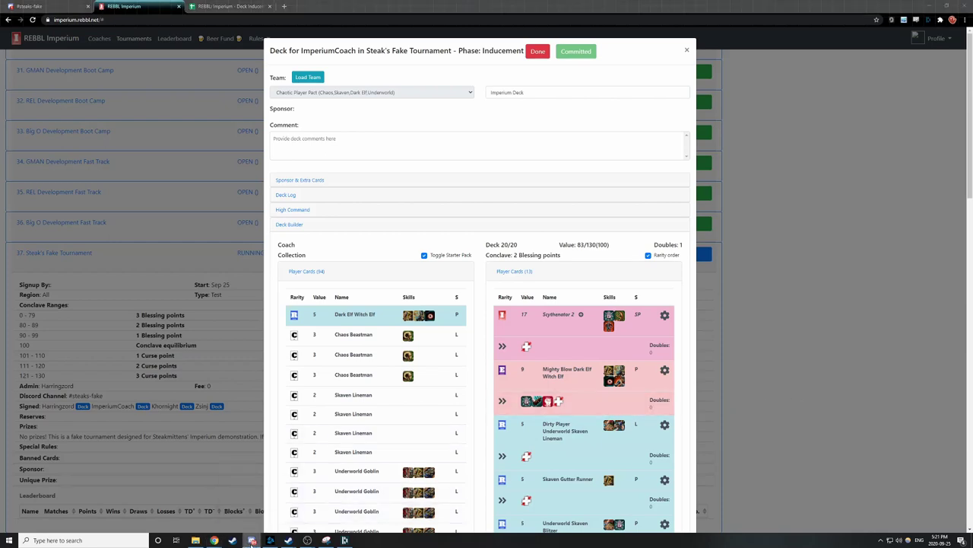
Step: Review the recent blessing rolls in the steaks-fake channel on Discord and roll a level 2 blessing by sending "!blessing 2"
click(34, 6)
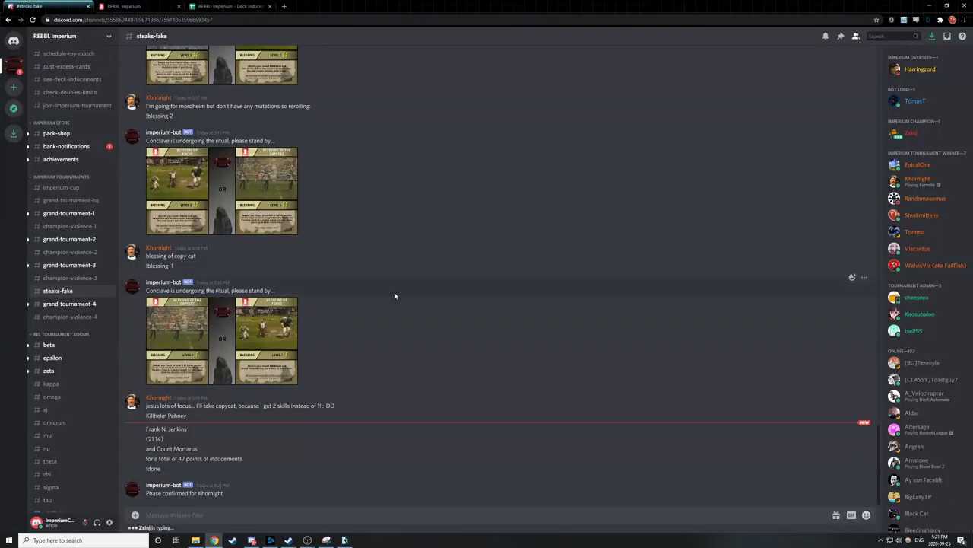
scroll(372, 296, up, 1)
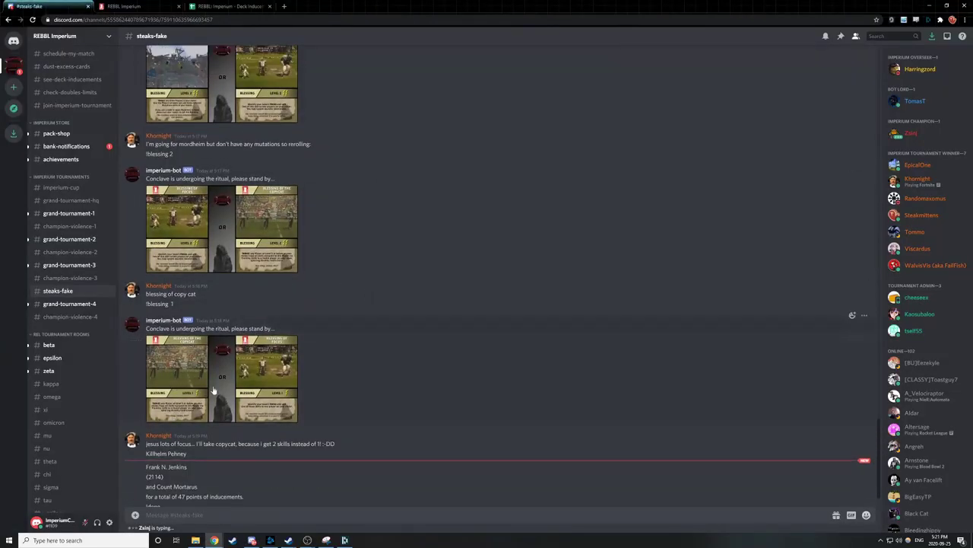
scroll(368, 351, up, 7)
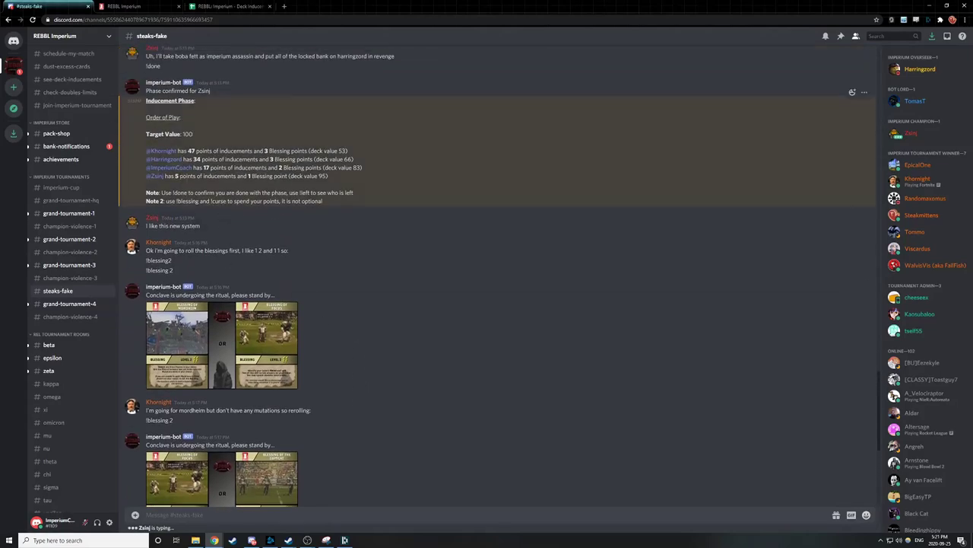
scroll(429, 294, down, 4)
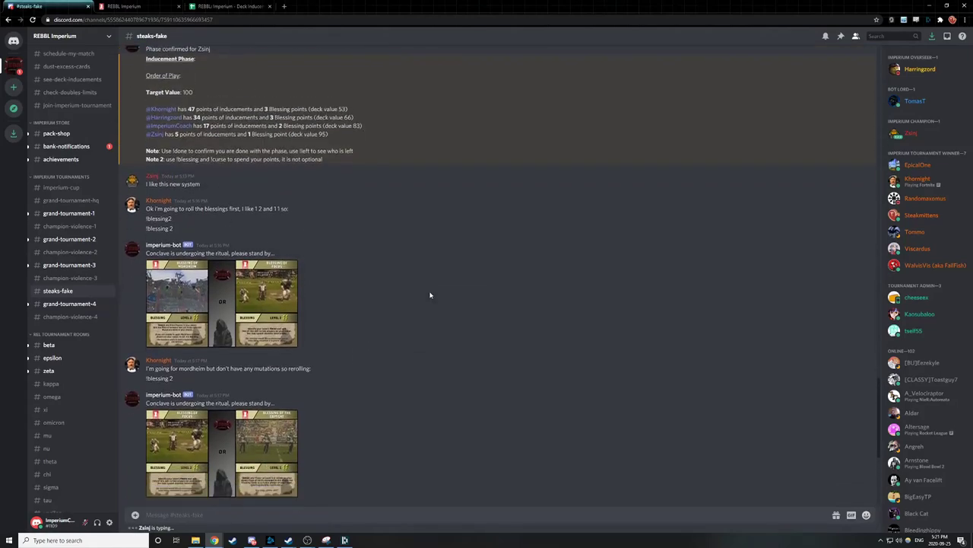
scroll(370, 394, down, 1)
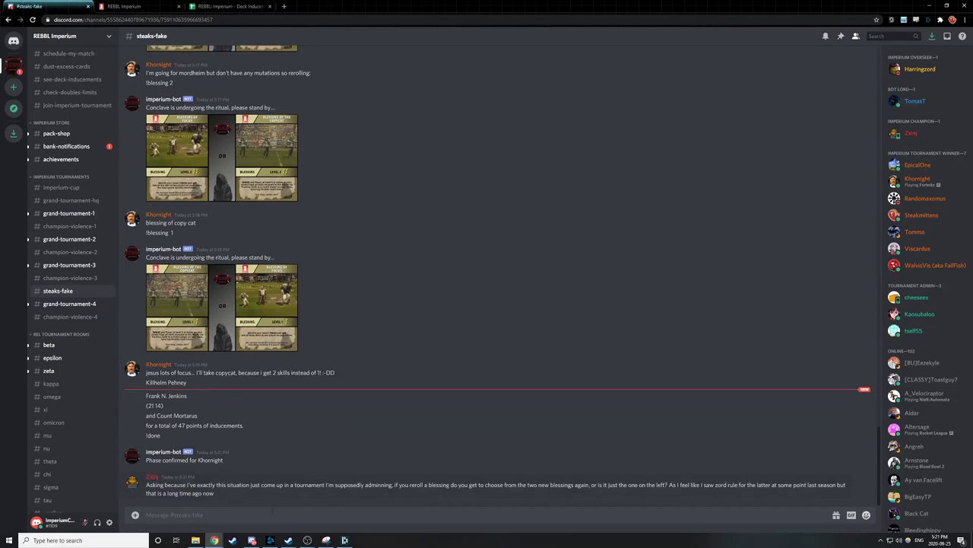
text(!blessing 2)
key(Return)
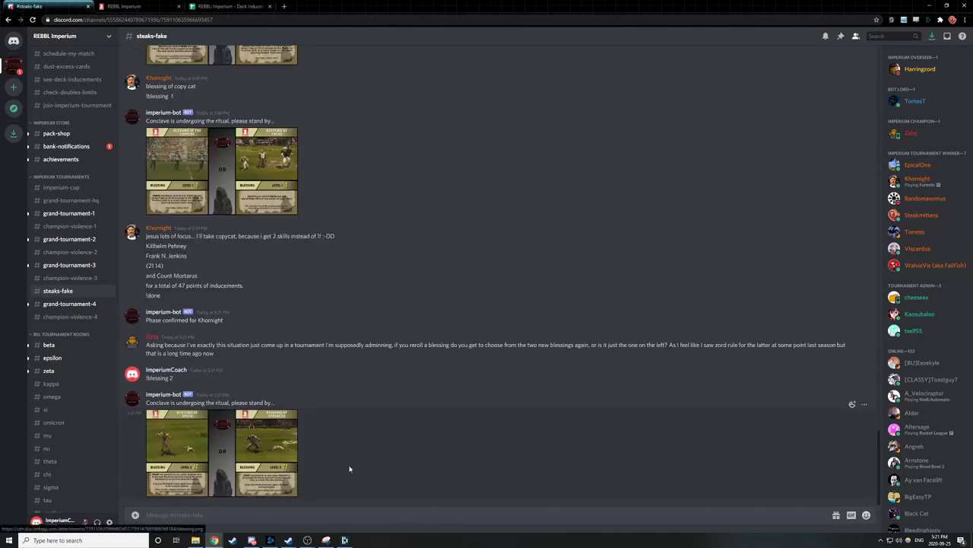
Step: Read the two offered blessings at full size and compare them with the linemen in the REBBL Imperium deck, returning to the Discord channel
click(193, 454)
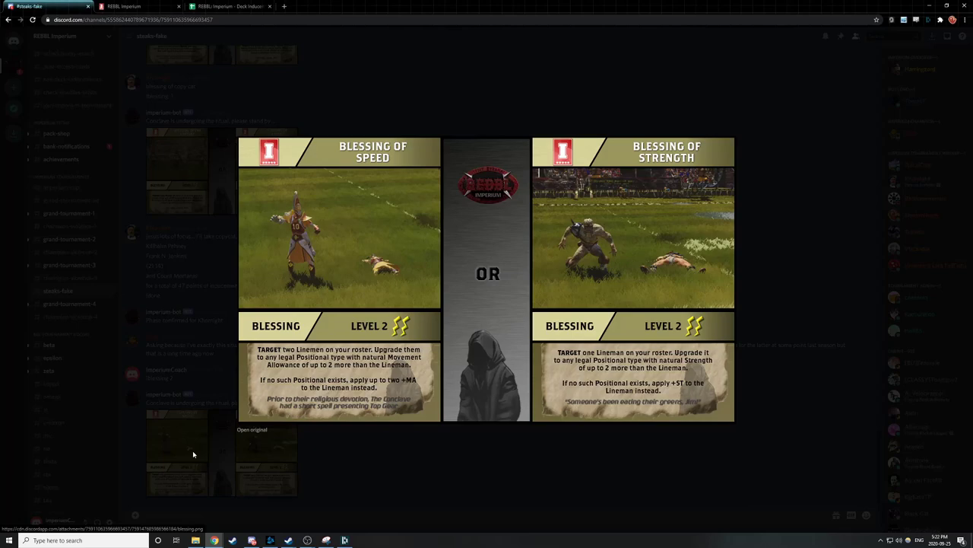
key(ctrl+Tab)
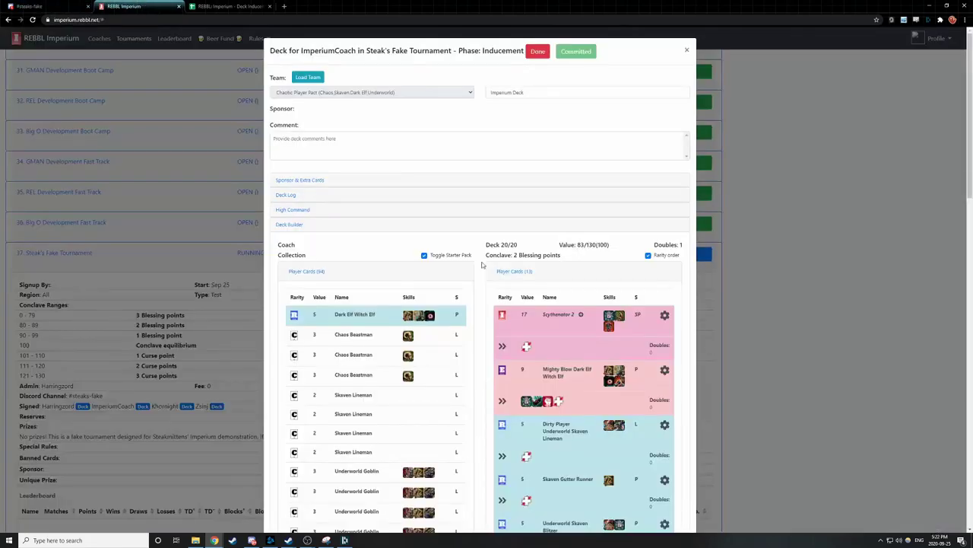
scroll(528, 300, down, 1)
scroll(528, 301, down, 4)
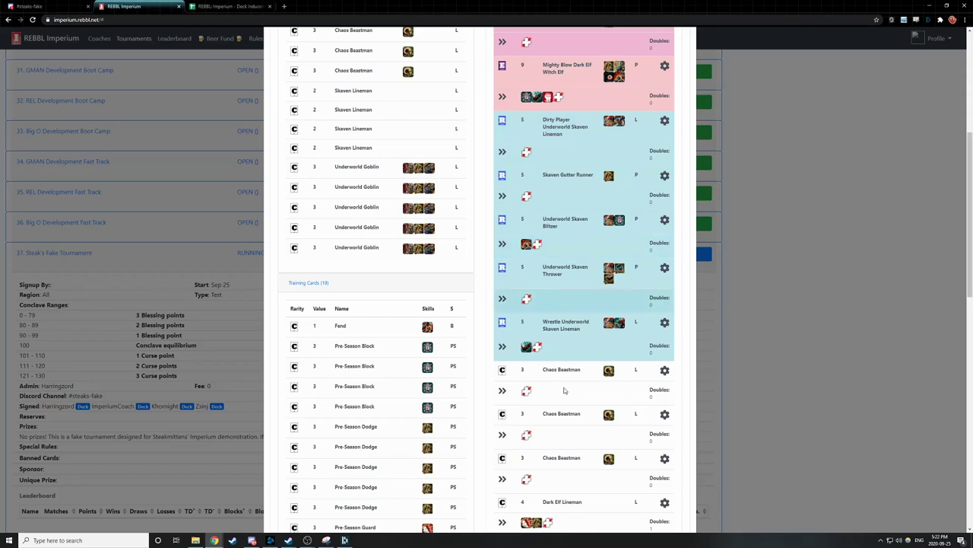
scroll(562, 346, down, 2)
scroll(561, 347, down, 1)
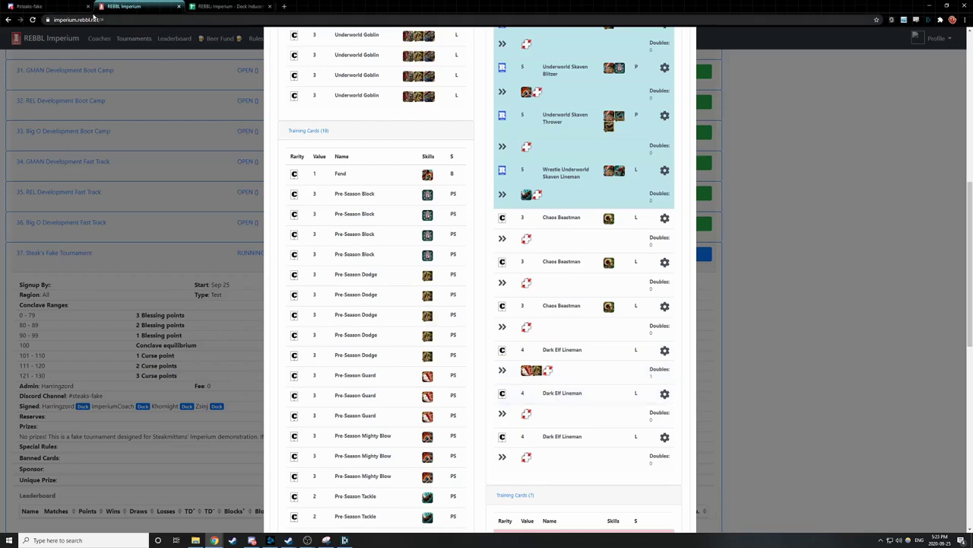
click(49, 9)
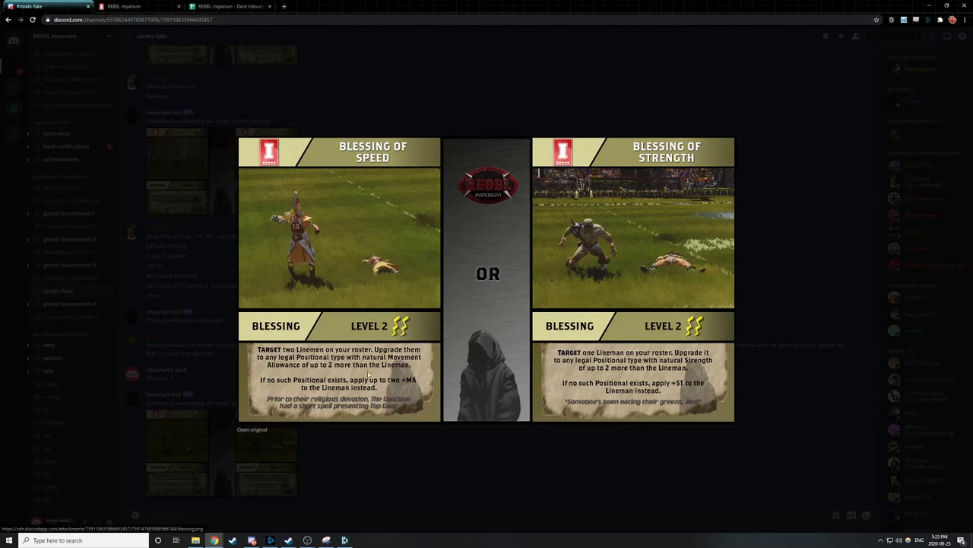
click(418, 460)
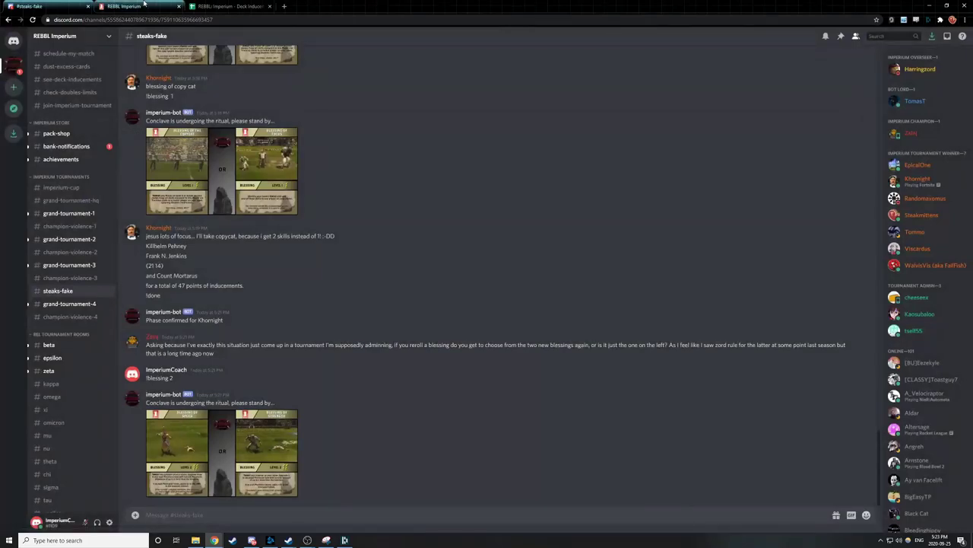
Step: Enter a deck comment on the REBBL Imperium site stating that Blessing of Speed upgrades the Guard Lineman and the other Dark Elf Lineman to Blitzer
click(144, 6)
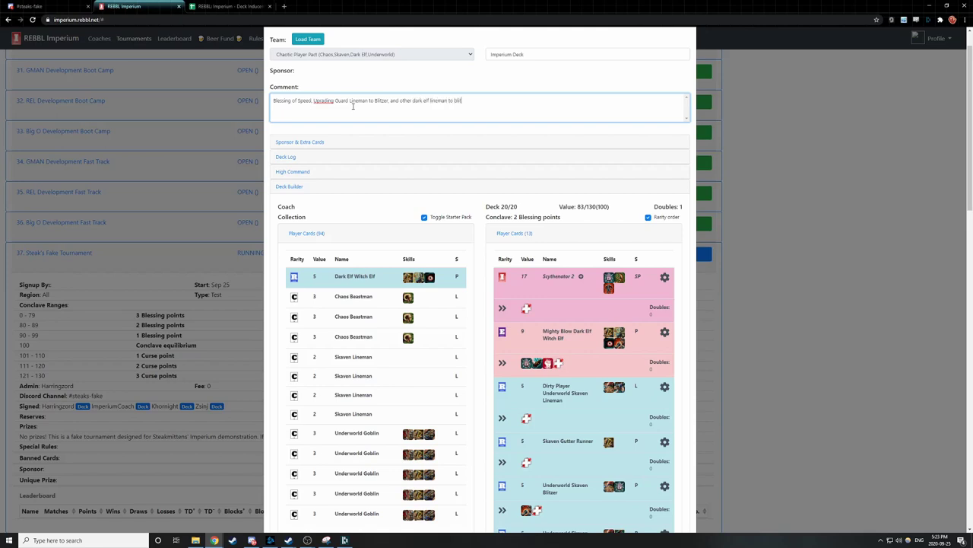
scroll(571, 272, down, 2)
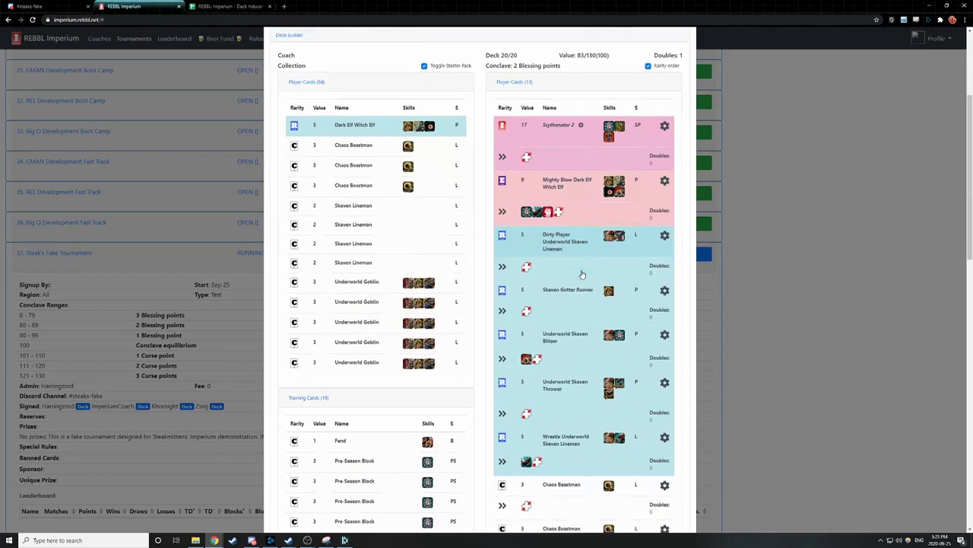
scroll(488, 312, down, 1)
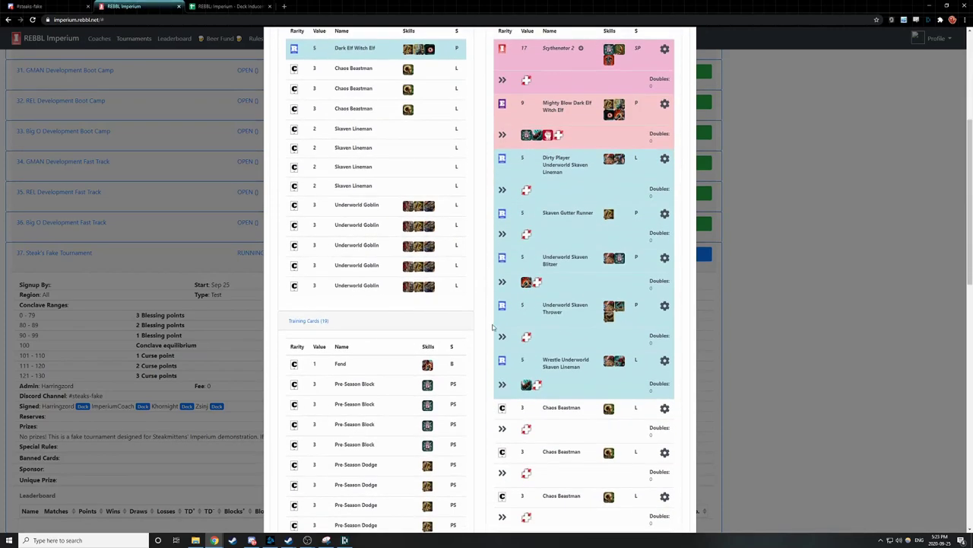
scroll(535, 373, up, 3)
scroll(535, 373, up, 2)
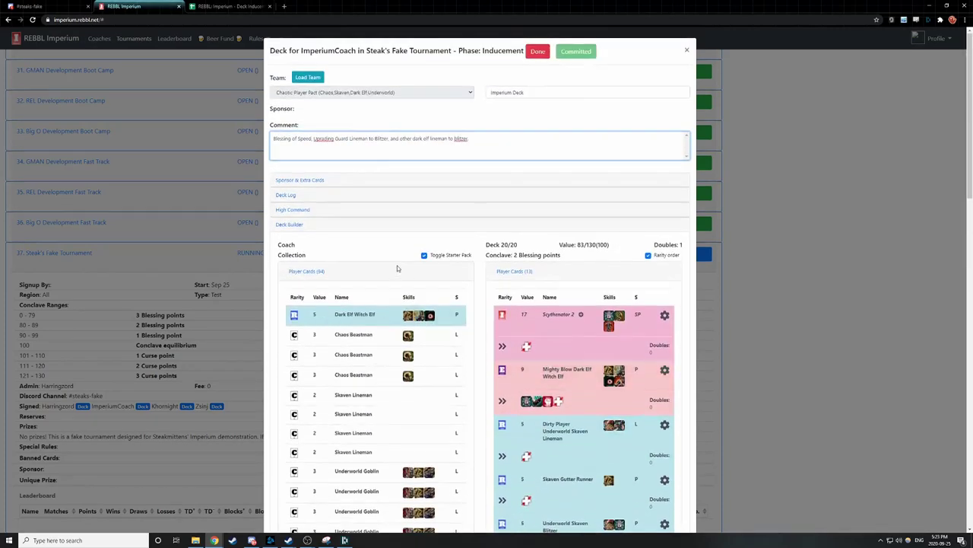
Step: Add a Dark Elf Blitzer extra card, clone it once, and reopen the deck to check its player cards
click(302, 179)
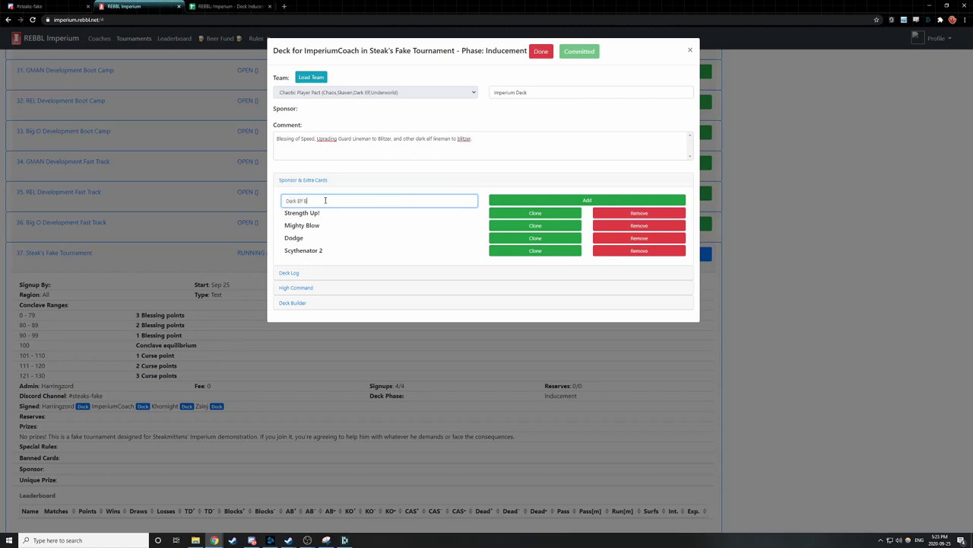
click(586, 201)
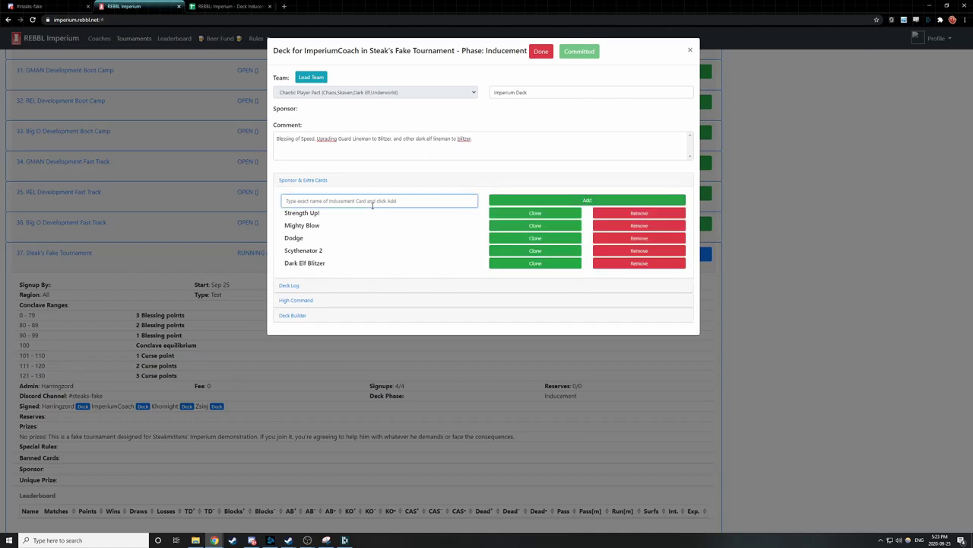
click(556, 264)
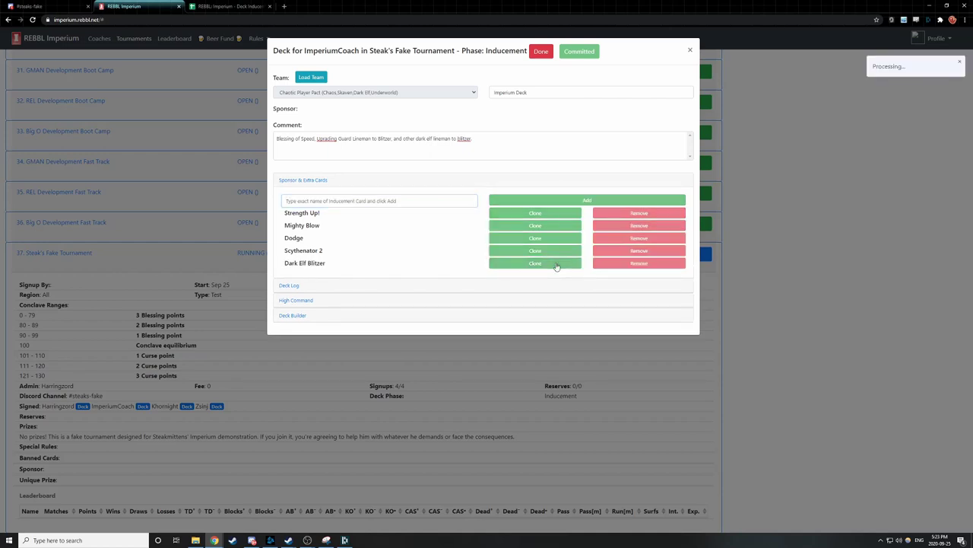
click(825, 354)
click(653, 256)
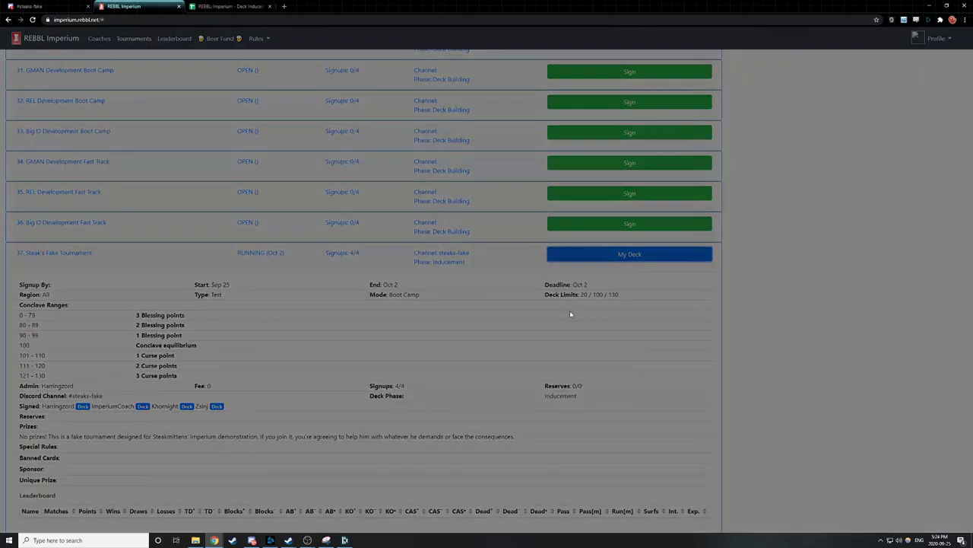
scroll(570, 239, down, 3)
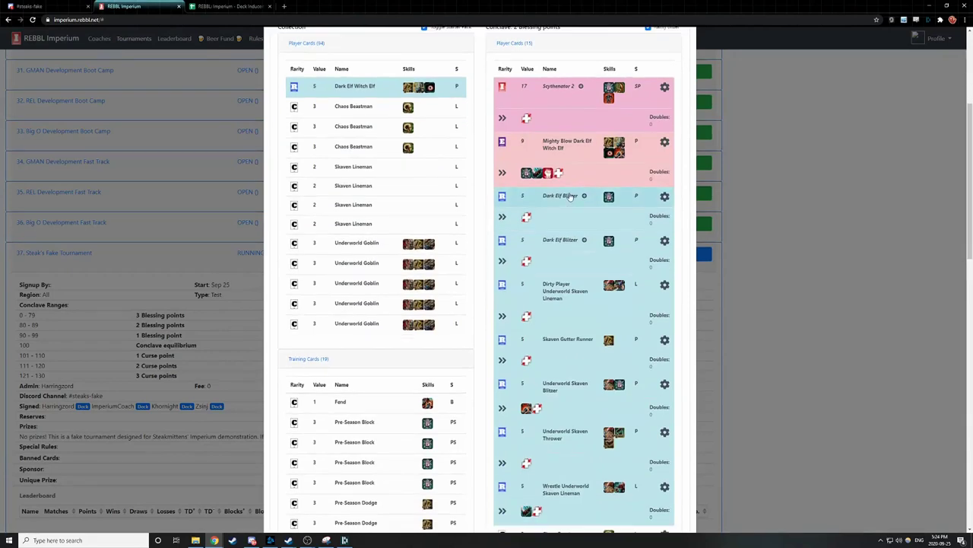
Step: Disable the Dark Elf Lineman holding the Guard and Dodge training and one unskilled Dark Elf Lineman in the deck
scroll(567, 216, down, 2)
scroll(551, 295, down, 2)
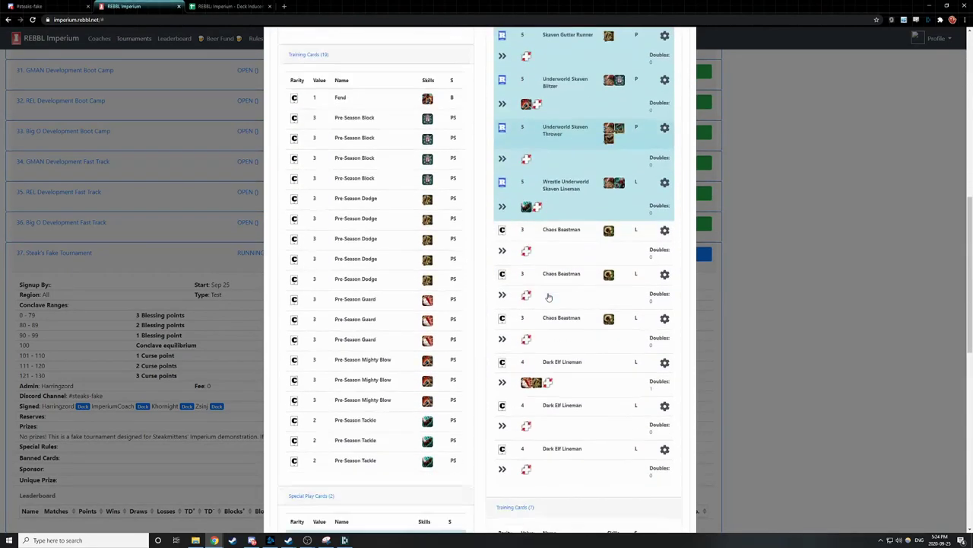
scroll(664, 326, down, 2)
click(666, 289)
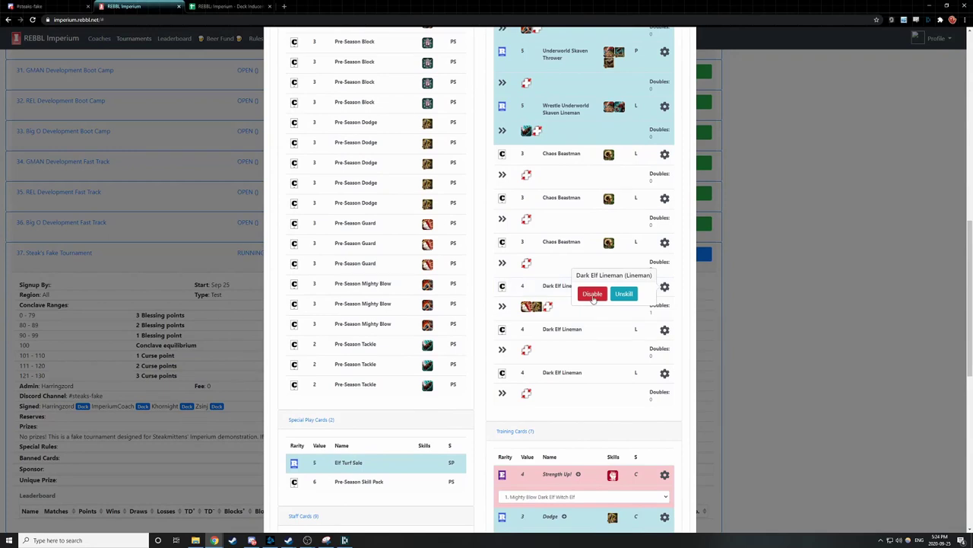
click(592, 295)
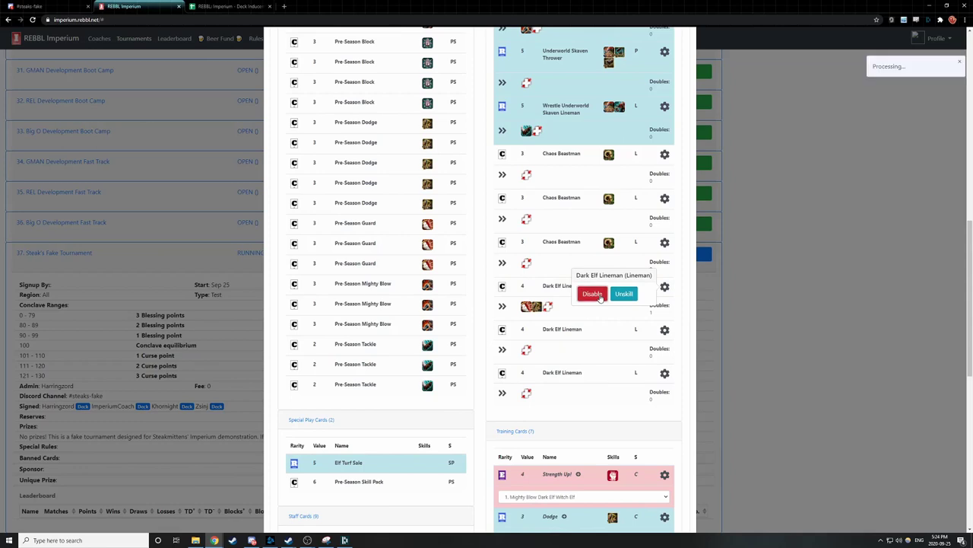
click(664, 331)
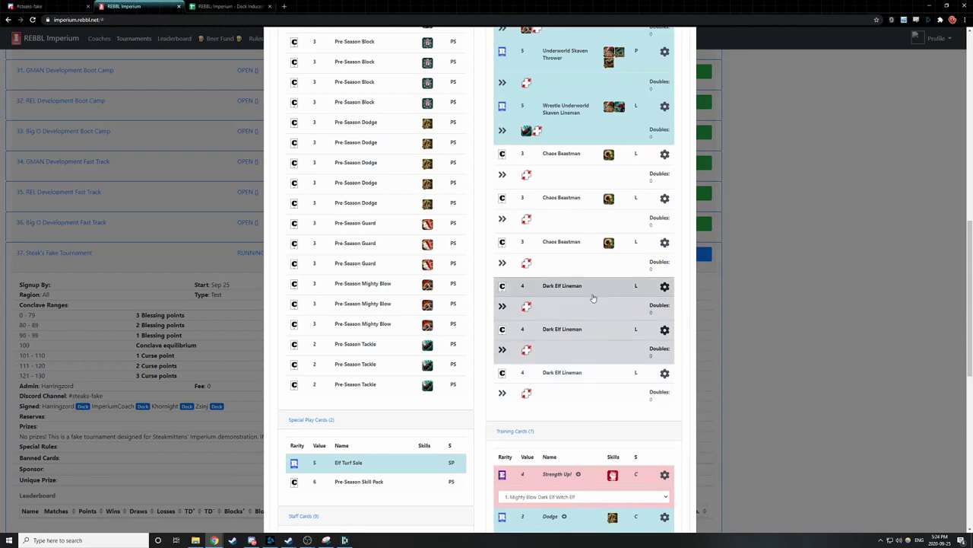
Step: Assign the Pre-Season Guard and Dodge training cards to the first Dark Elf Blitzer, player 2, and check the deck's player cards
scroll(575, 304, up, 5)
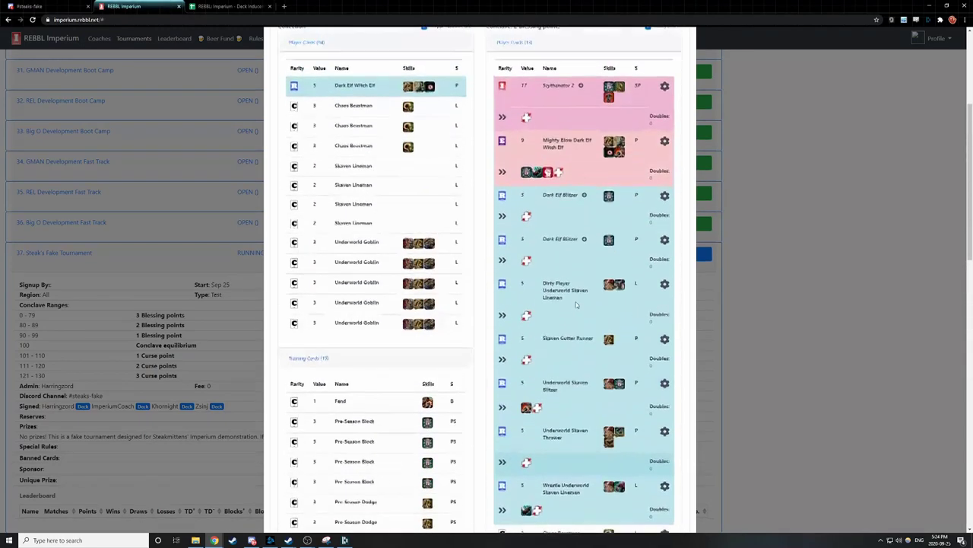
scroll(585, 319, down, 5)
scroll(593, 330, down, 4)
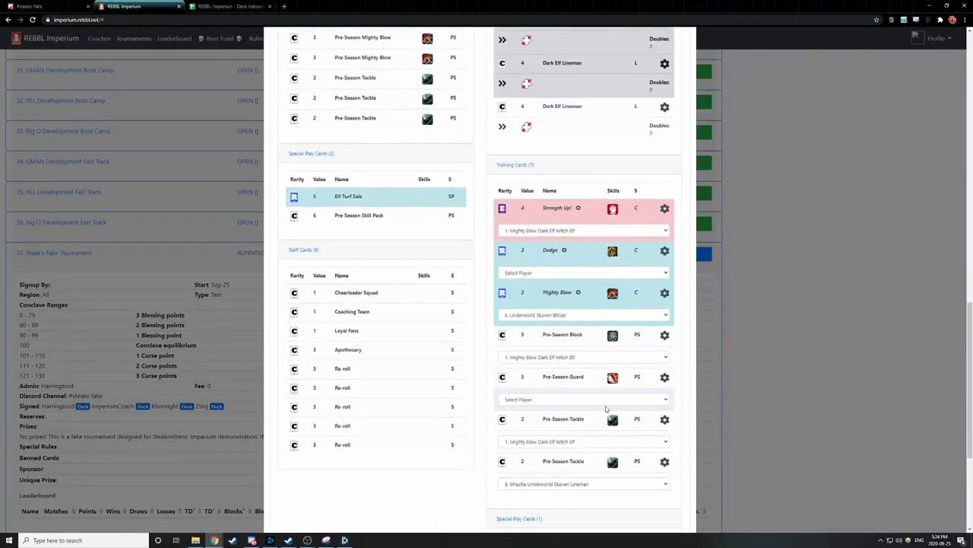
click(559, 400)
click(559, 423)
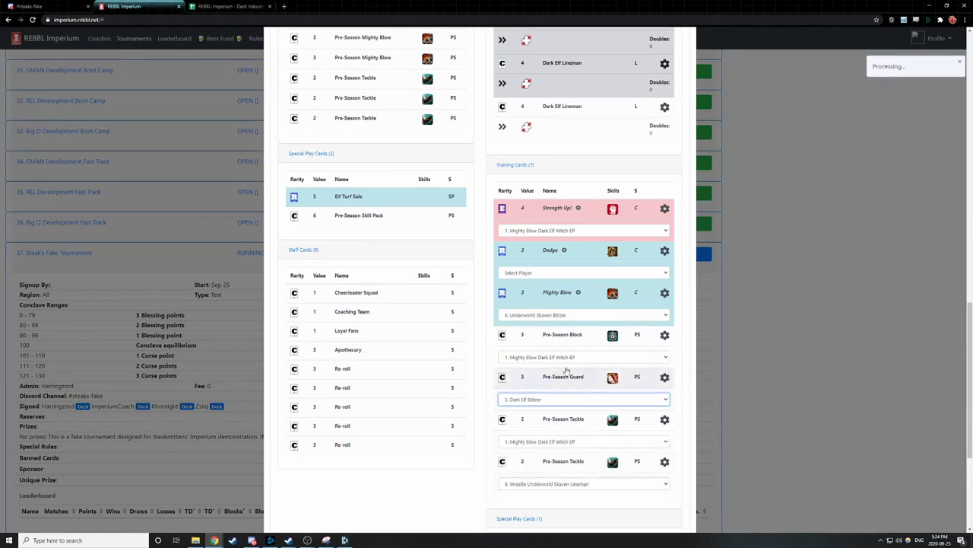
click(558, 276)
click(553, 303)
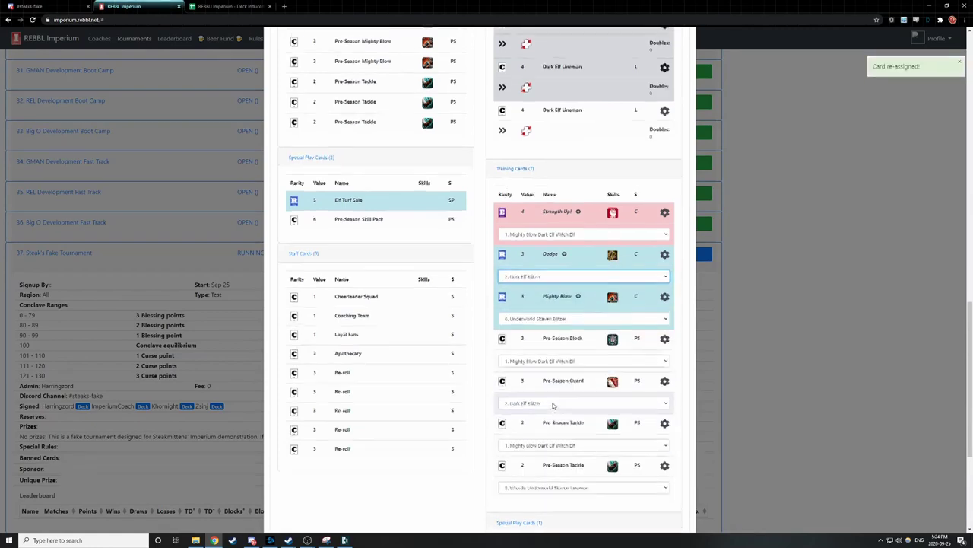
scroll(575, 384, up, 3)
scroll(575, 384, up, 6)
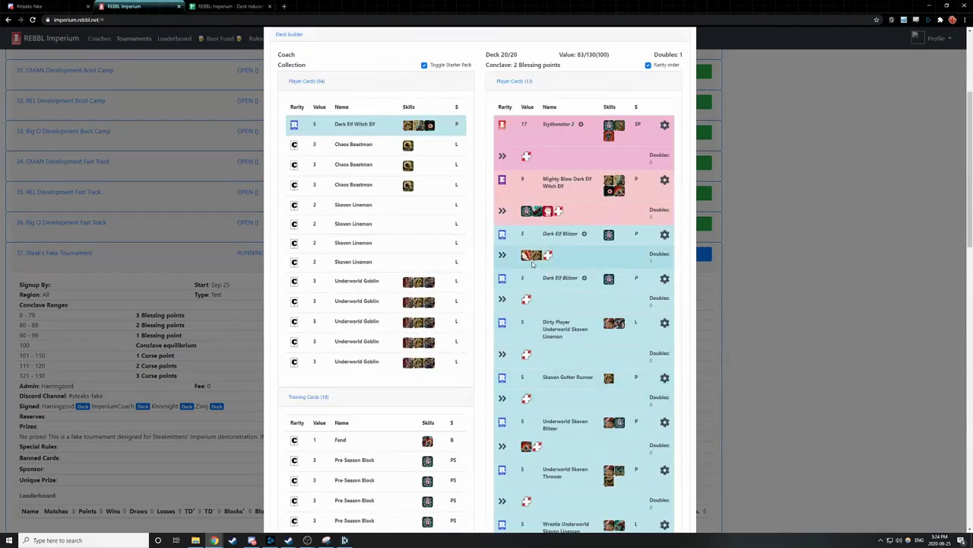
scroll(499, 443, down, 2)
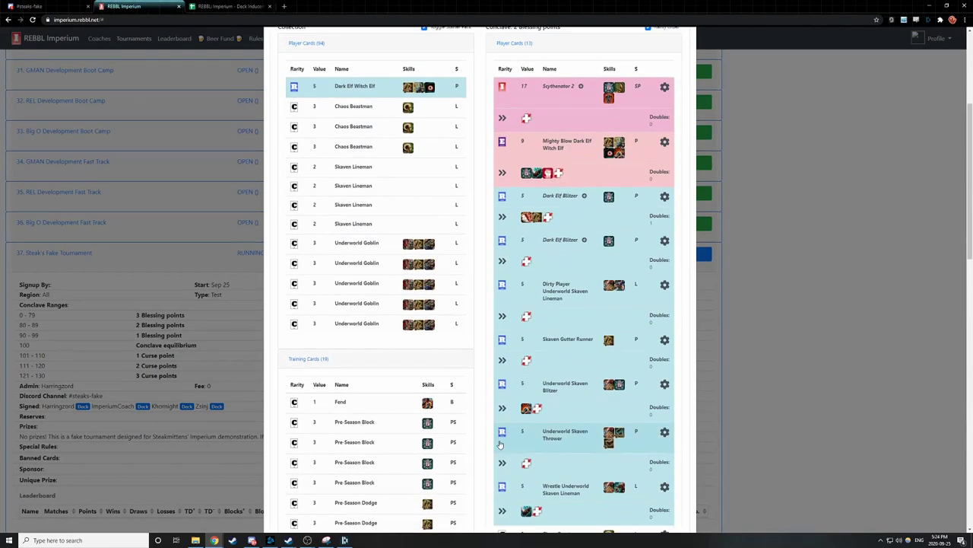
scroll(499, 443, up, 1)
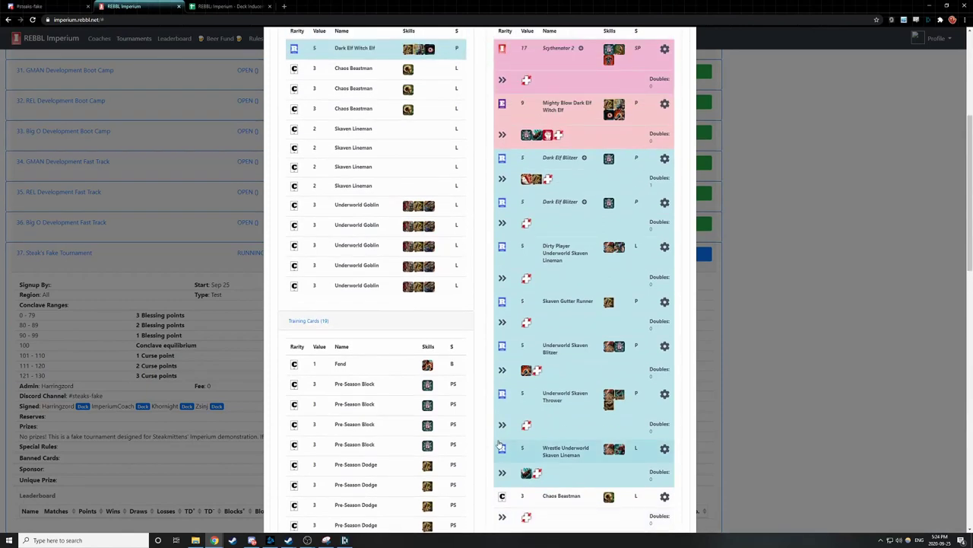
Step: Post in Discord's steaks-fake channel that Blessing of Speed upgrades two linemen to blitzers and 17 points buy Scythenator 2, then send "!done"
click(48, 5)
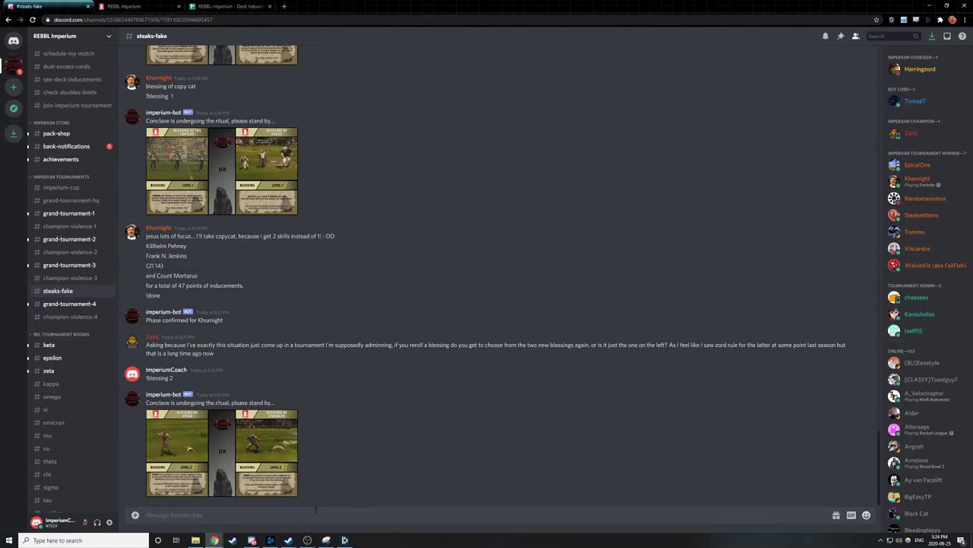
key(Return)
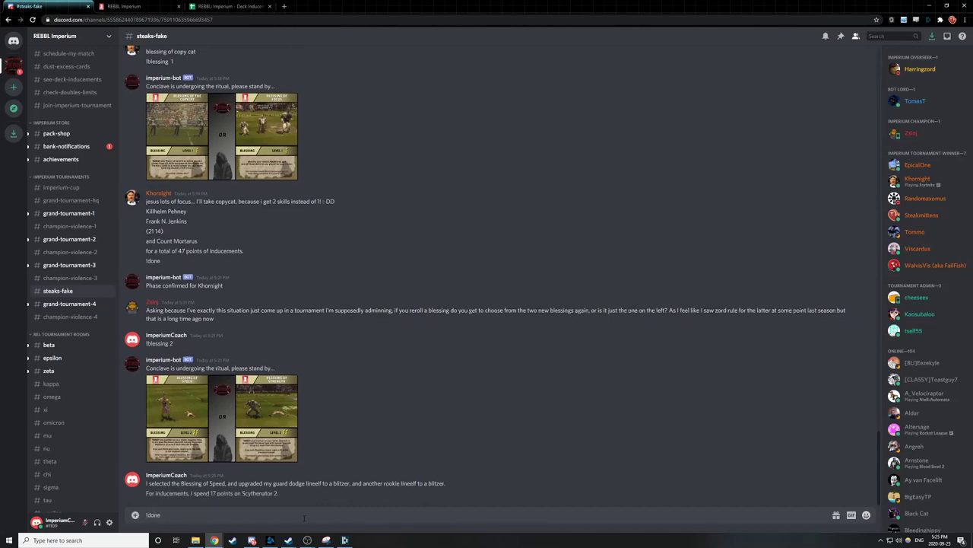
key(Return)
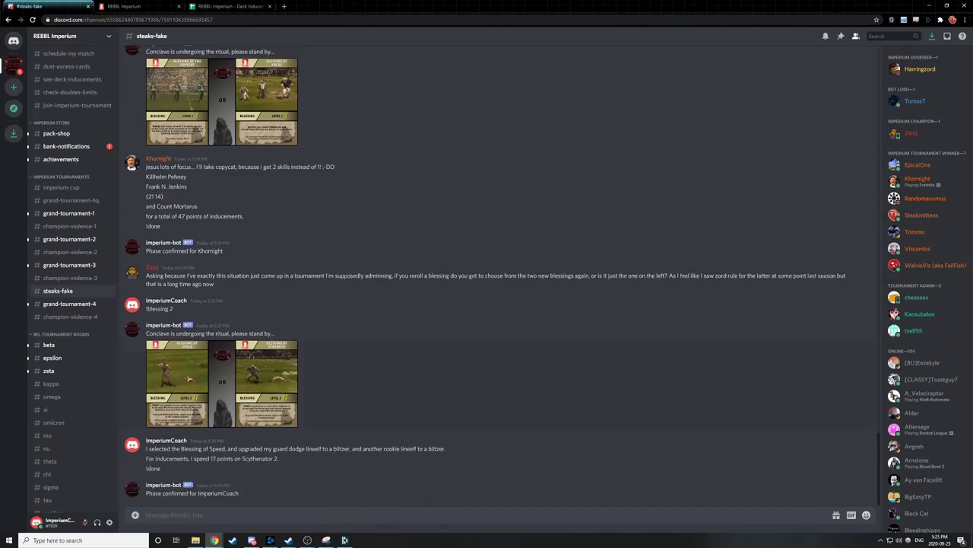
scroll(297, 322, up, 15)
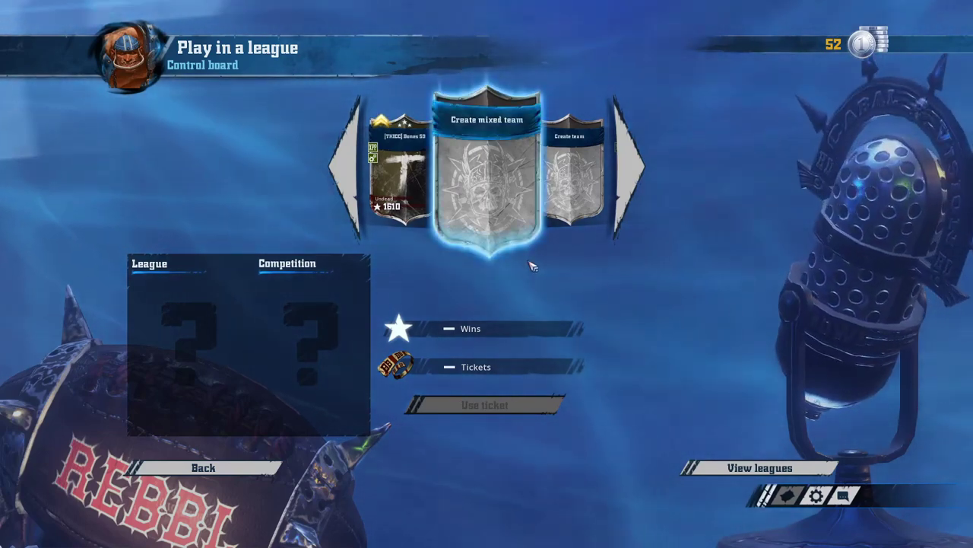
Step: In Blood Bowl 2, start a new mixed team and choose the Chaotic Player Pact (CPP) faction
click(486, 145)
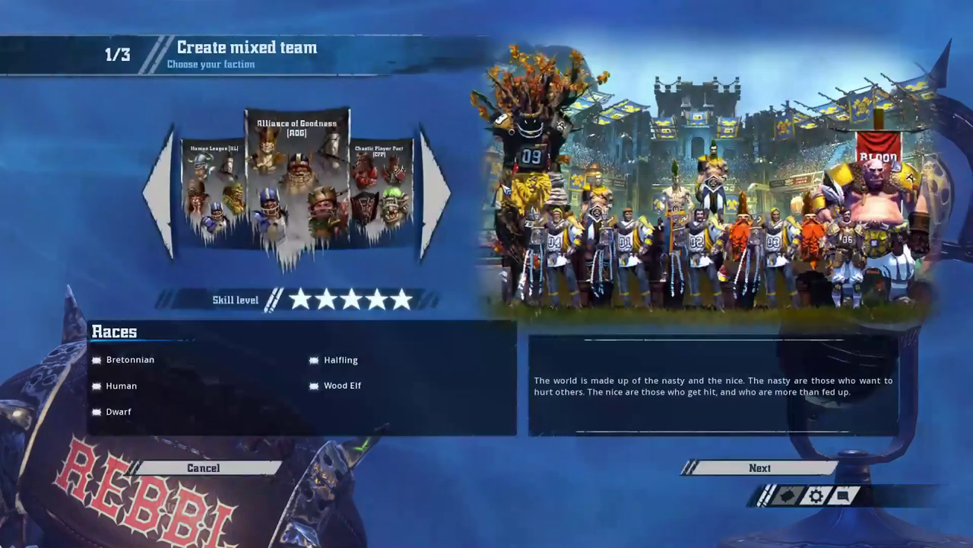
click(431, 207)
click(431, 207)
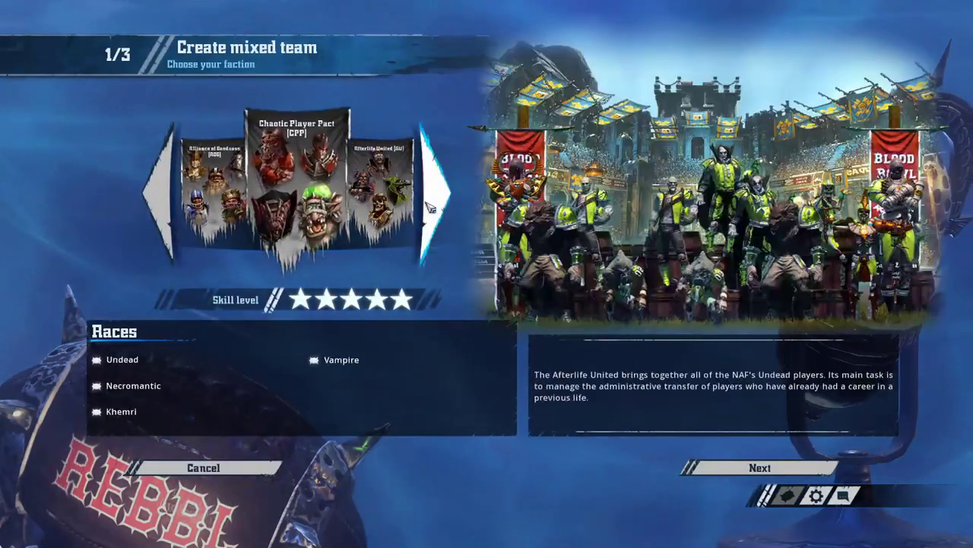
click(430, 207)
click(430, 207)
click(430, 207)
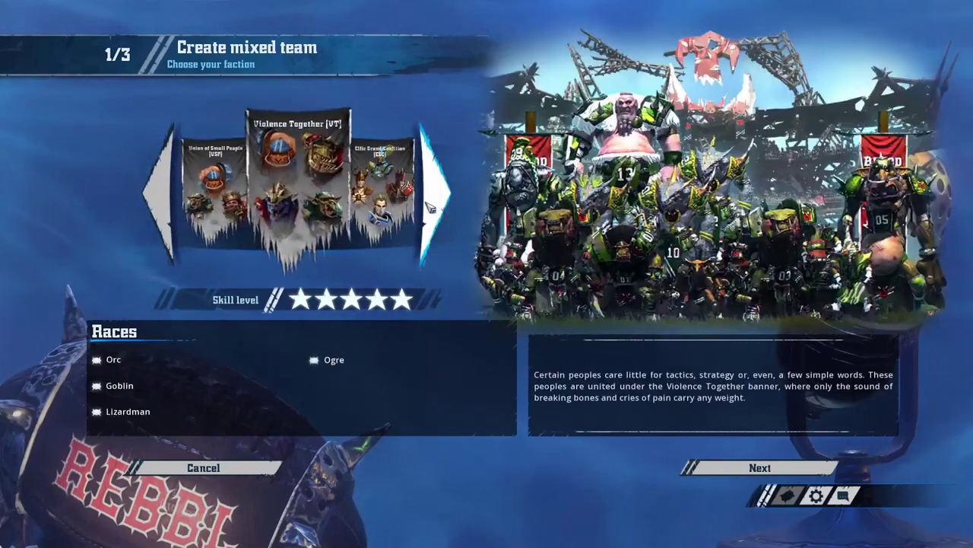
click(430, 207)
click(431, 207)
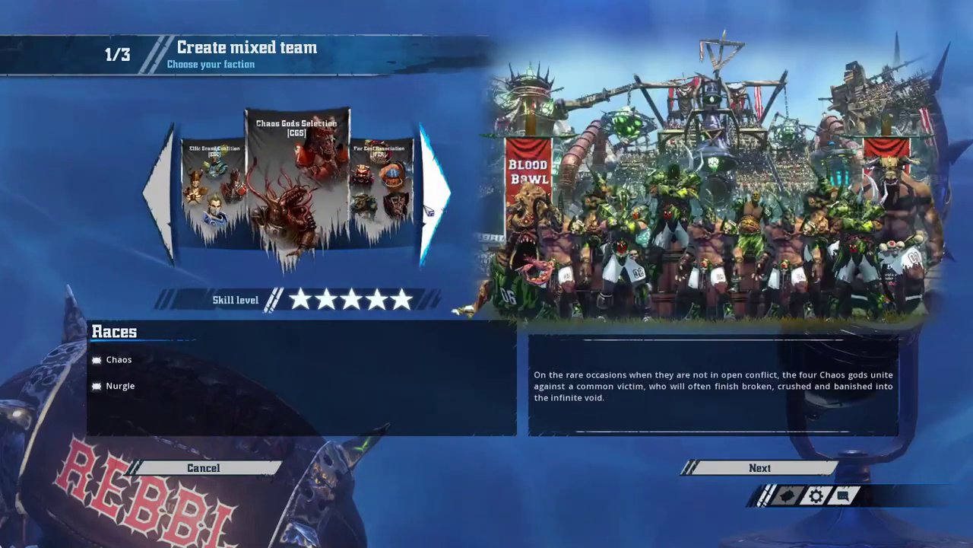
click(431, 207)
click(430, 207)
click(430, 207)
click(430, 206)
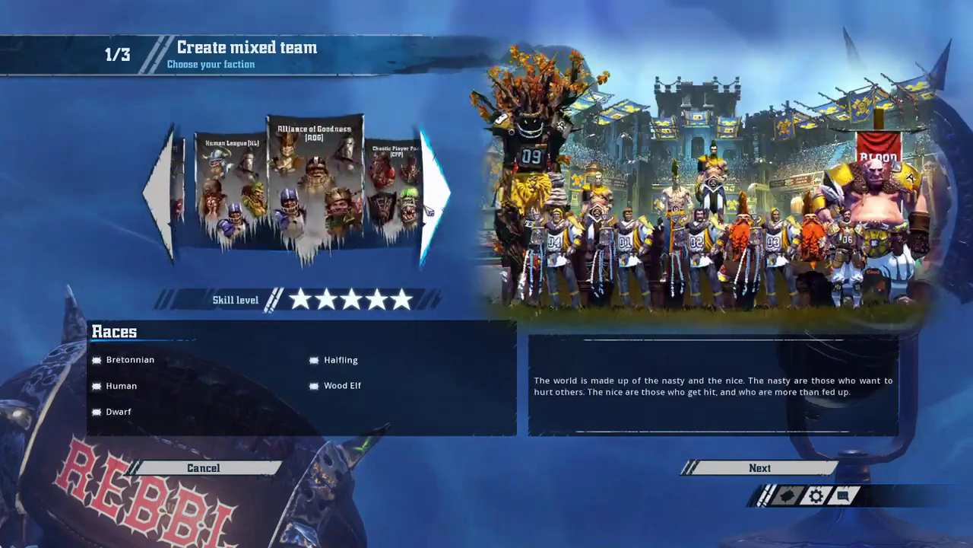
click(431, 207)
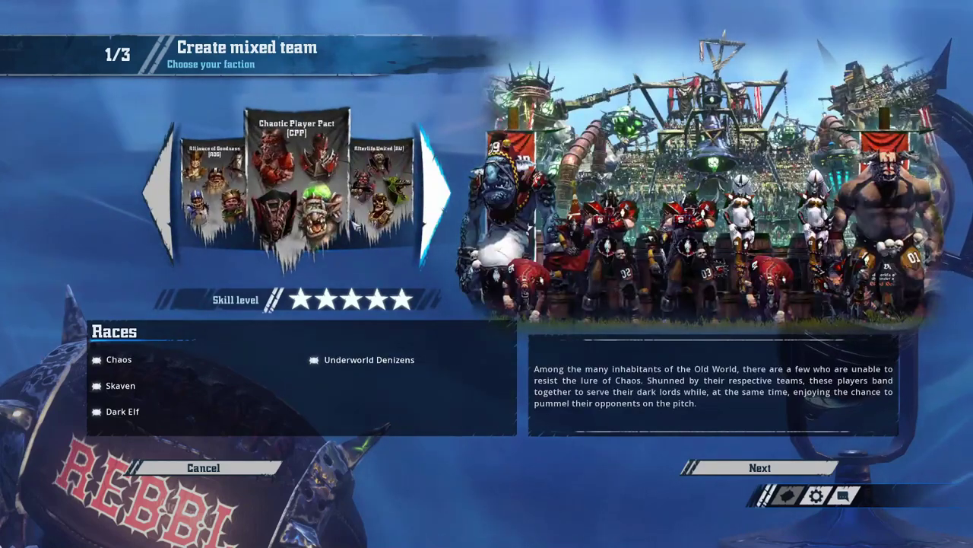
click(761, 468)
Step: Name the team "Imperium Deck" as on the REBBL site, enter the motto "Whatever motto you want." and make it a custom team
click(346, 131)
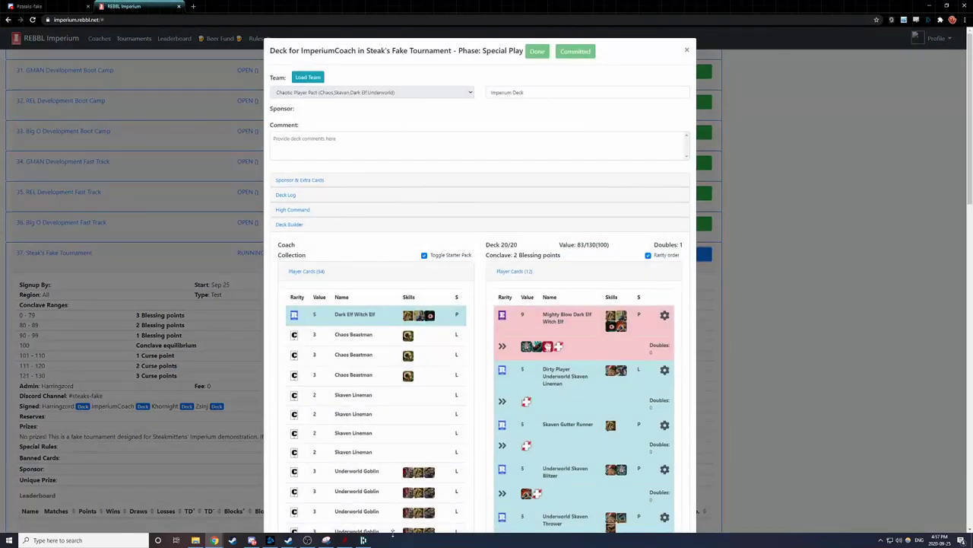
click(344, 540)
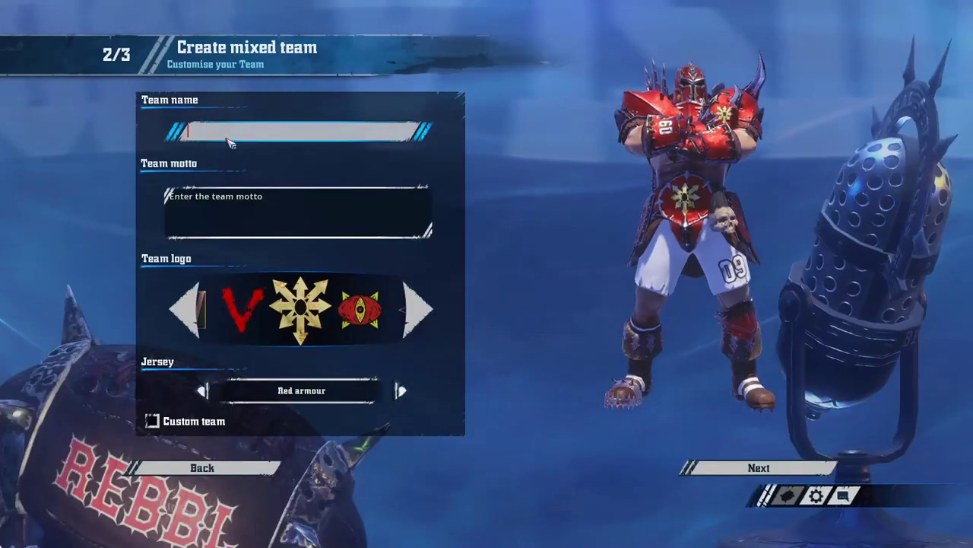
text(Imperium Deck)
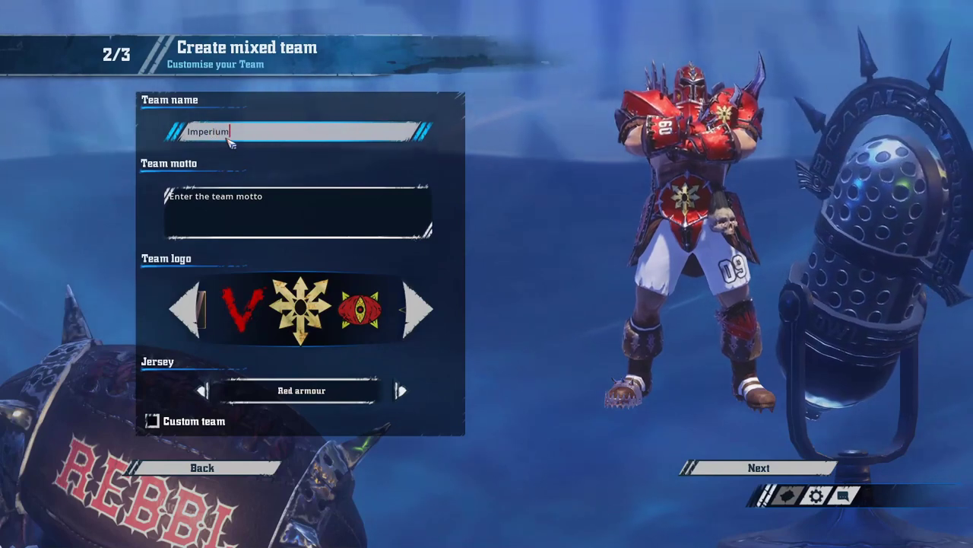
click(308, 231)
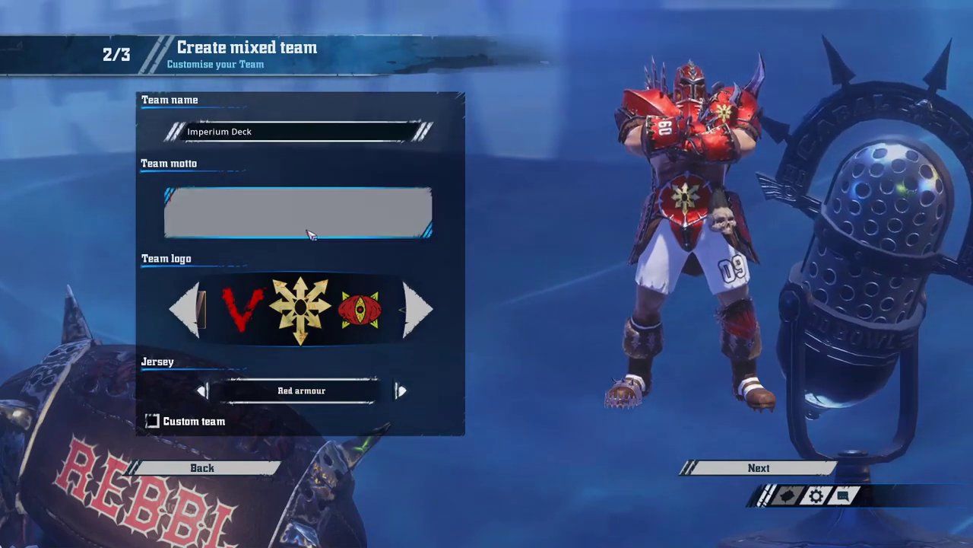
text(Whatever mo)
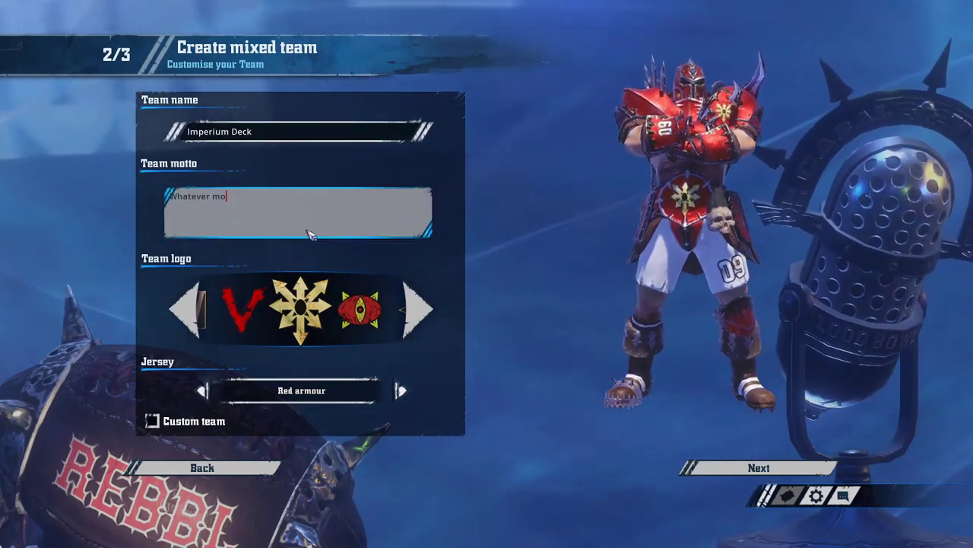
text(tto you want.)
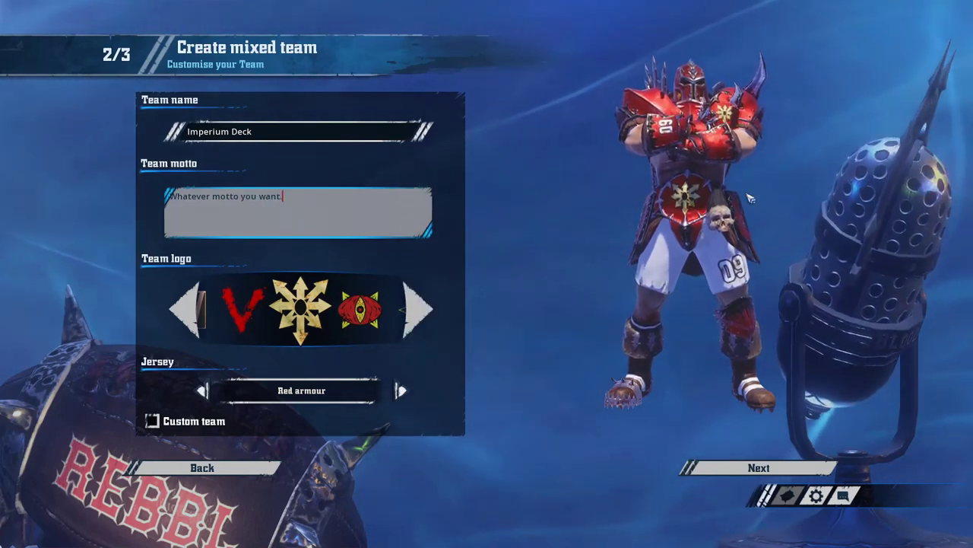
click(155, 421)
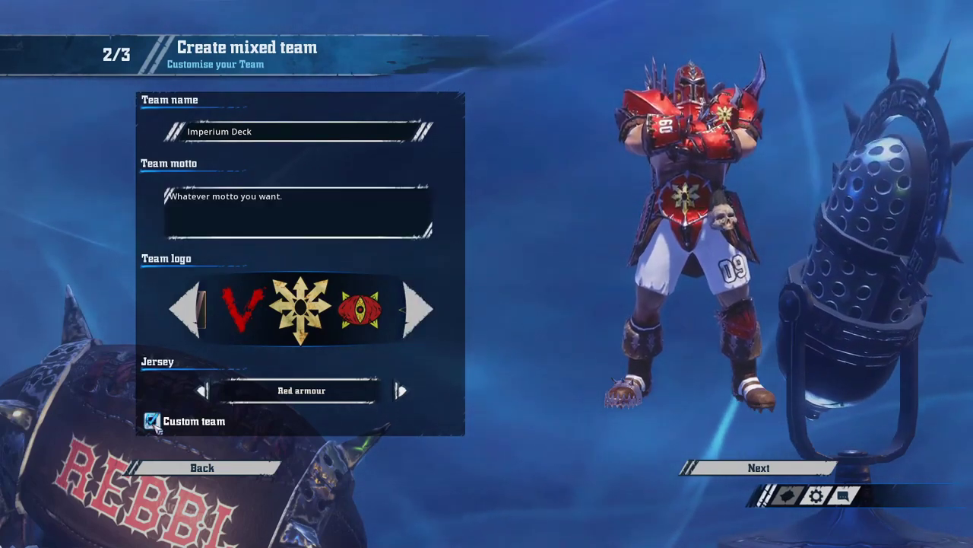
click(733, 475)
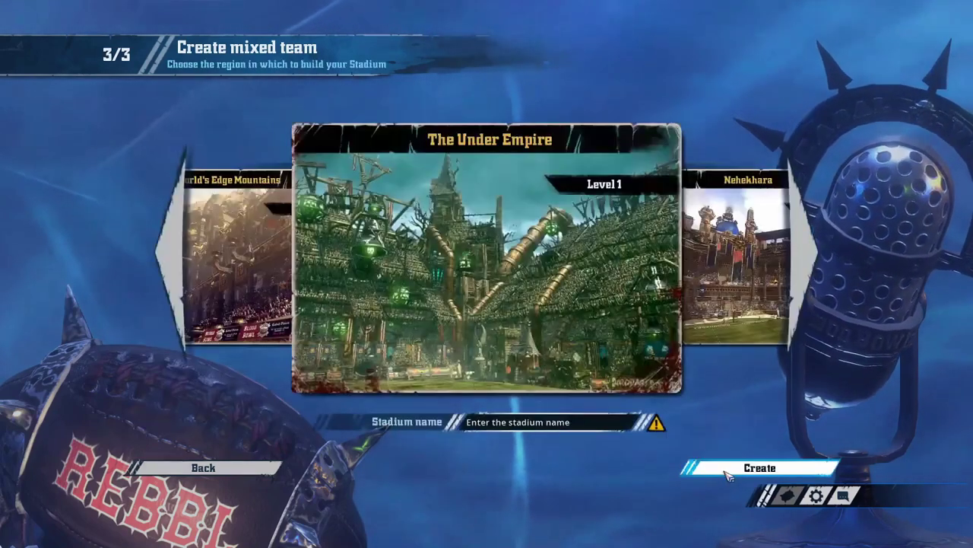
Step: Name the stadium "Stadium" in The Under Empire region and create the team
click(567, 426)
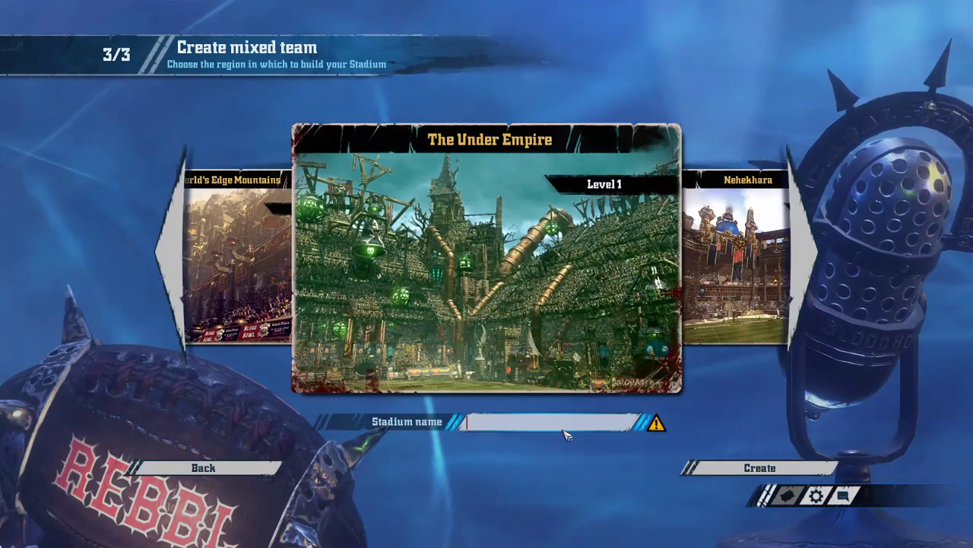
text(Stadium)
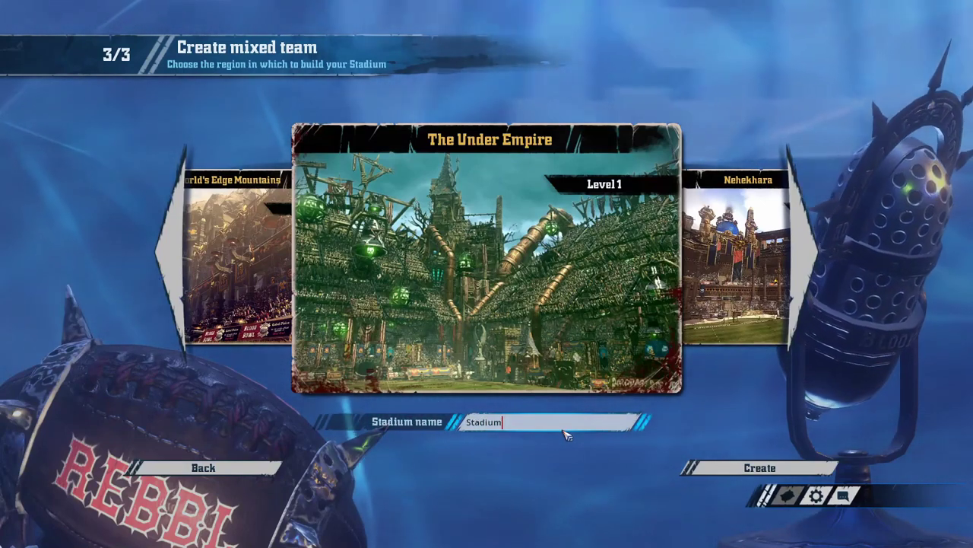
click(713, 473)
click(374, 372)
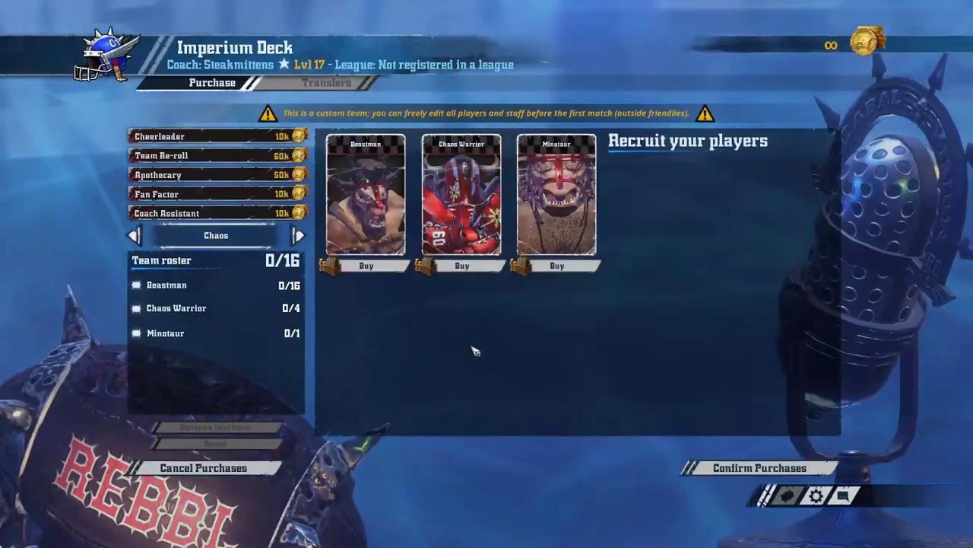